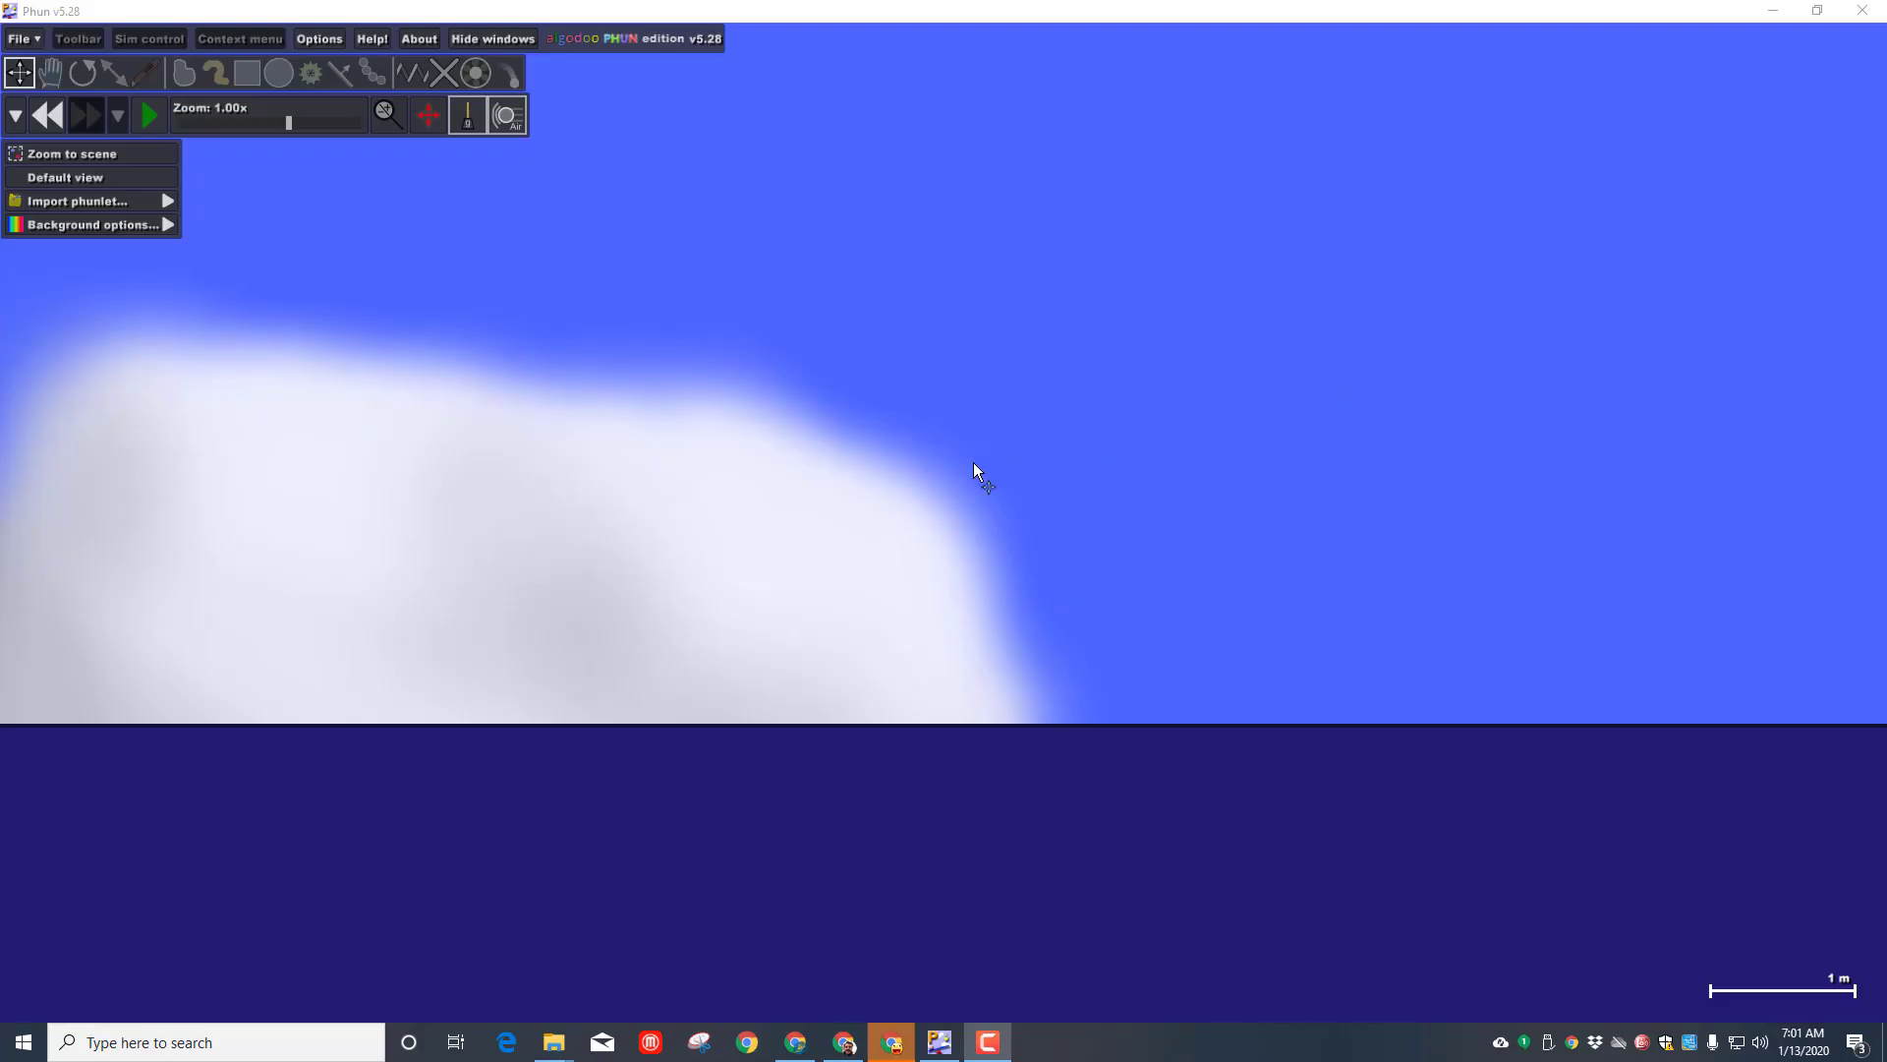
Step: Draw a large square box in the open sky above the ground
scroll(982, 434, down, 5)
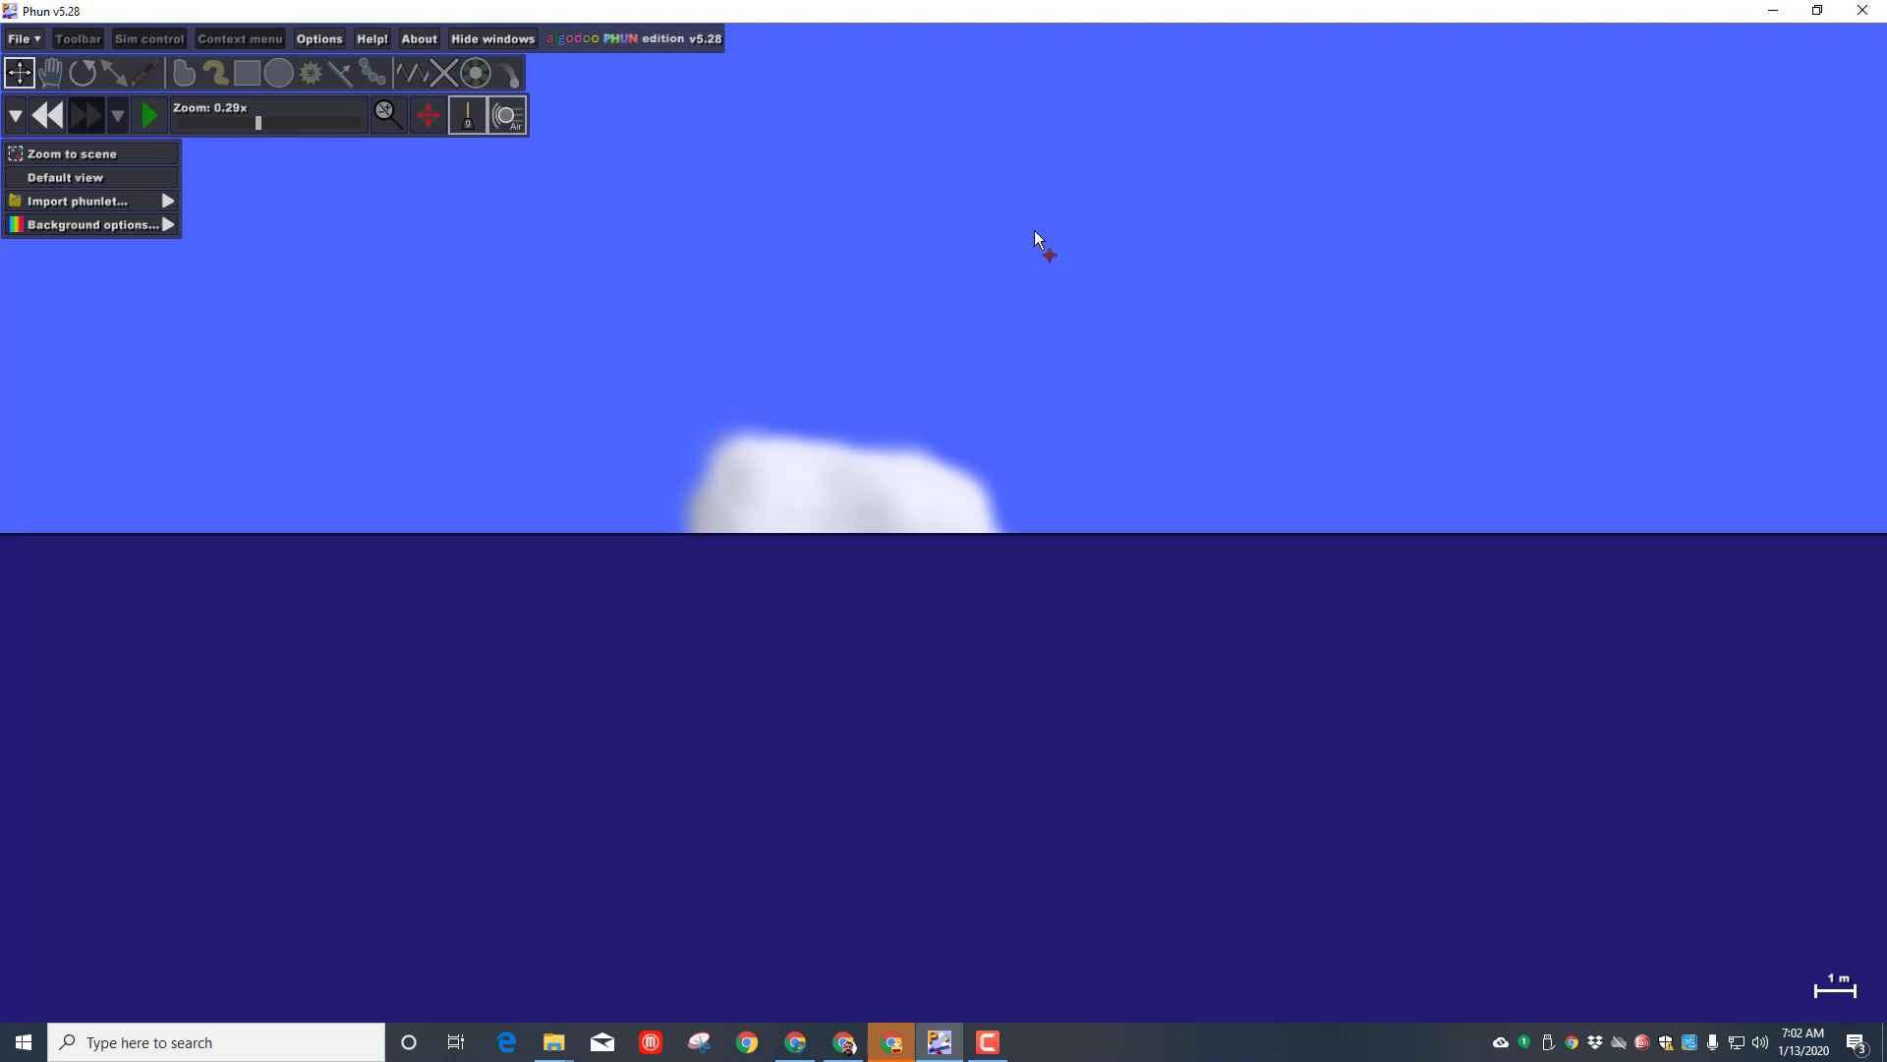
drag(1034, 230, 1017, 645)
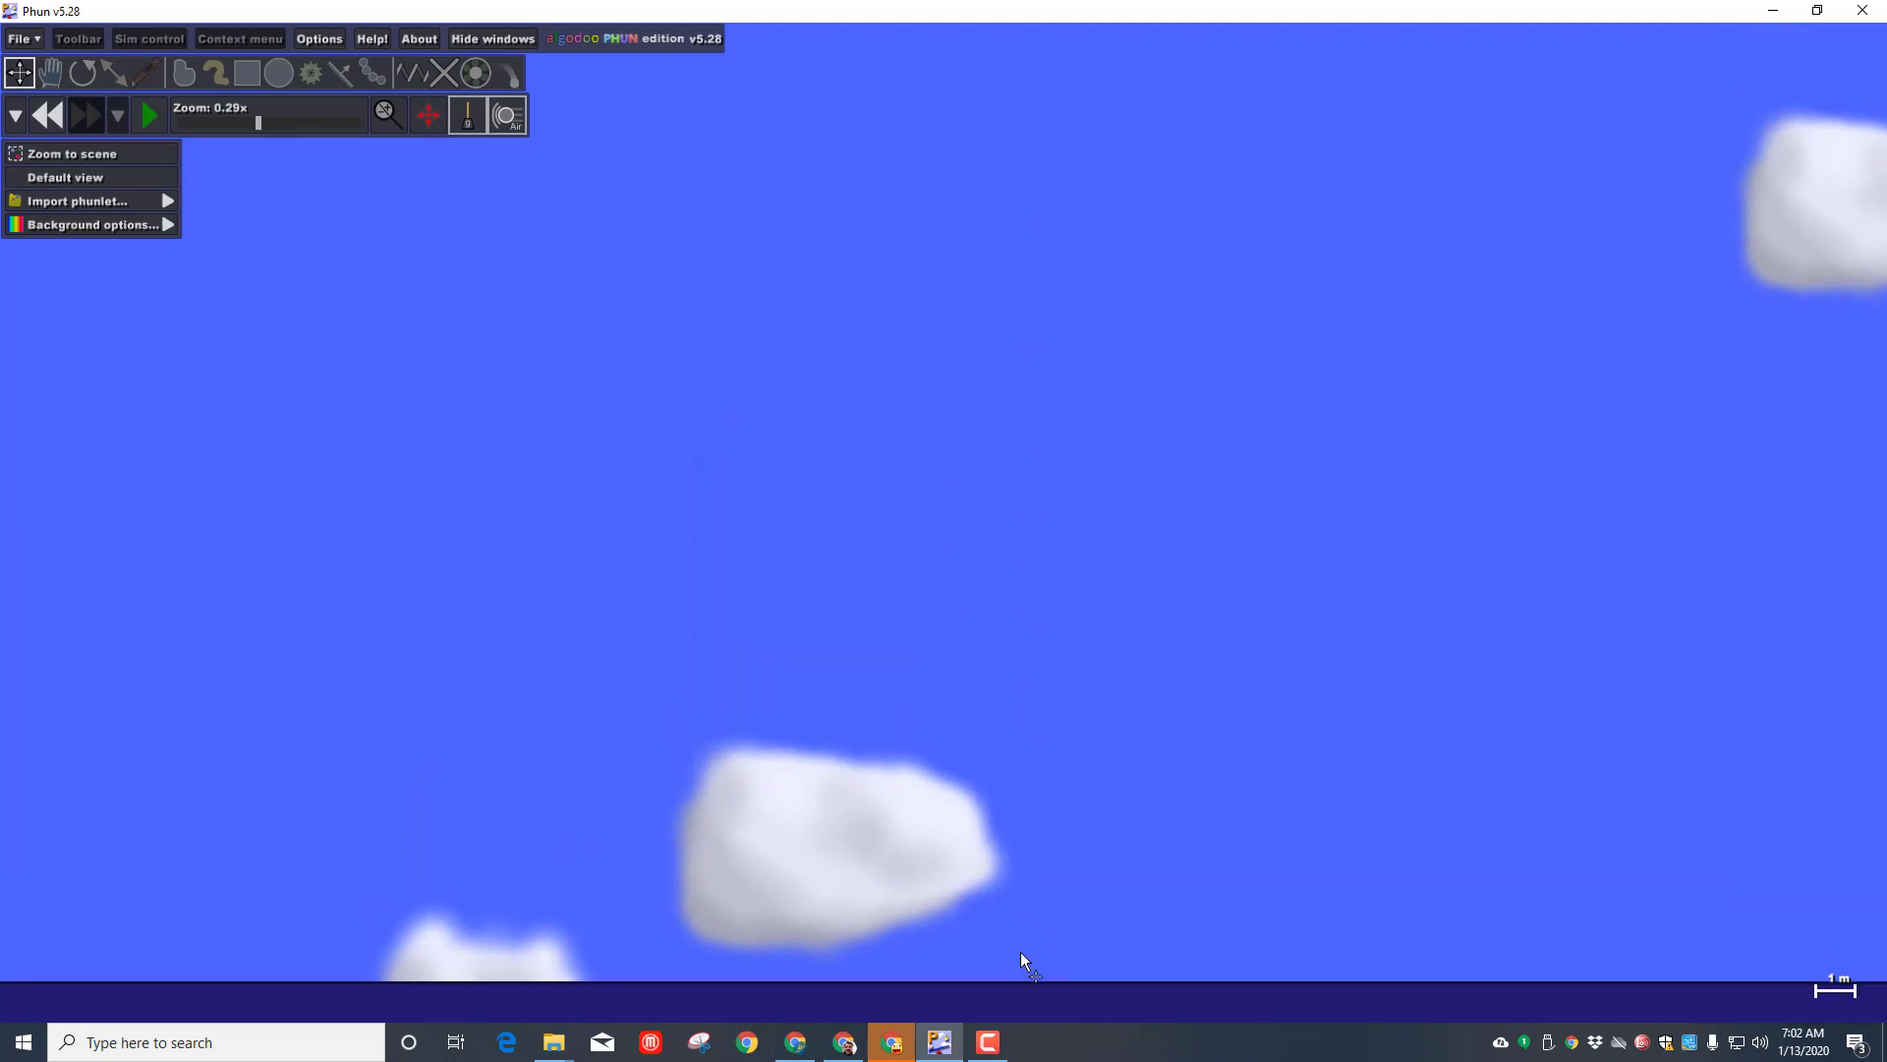
click(258, 78)
drag(687, 203, 1074, 544)
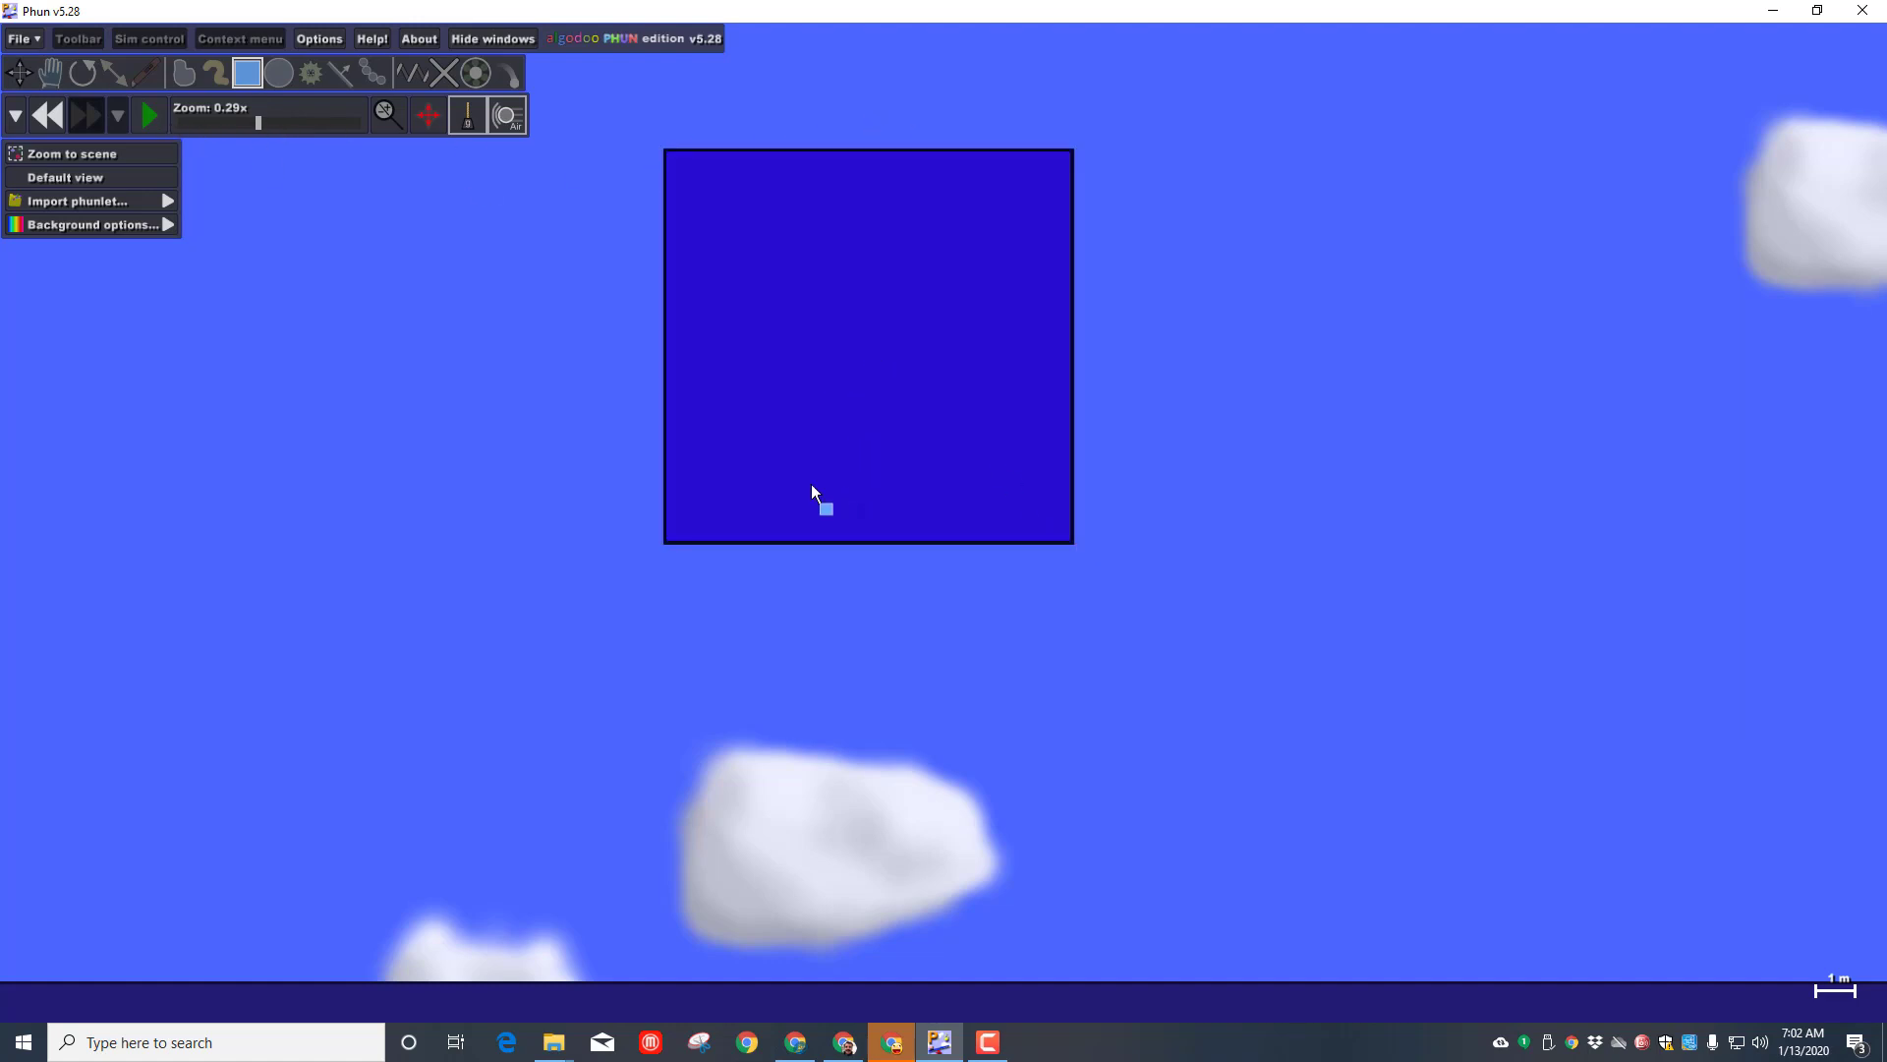
Step: Place a hinge at the middle of the square's bottom edge and select it
click(469, 71)
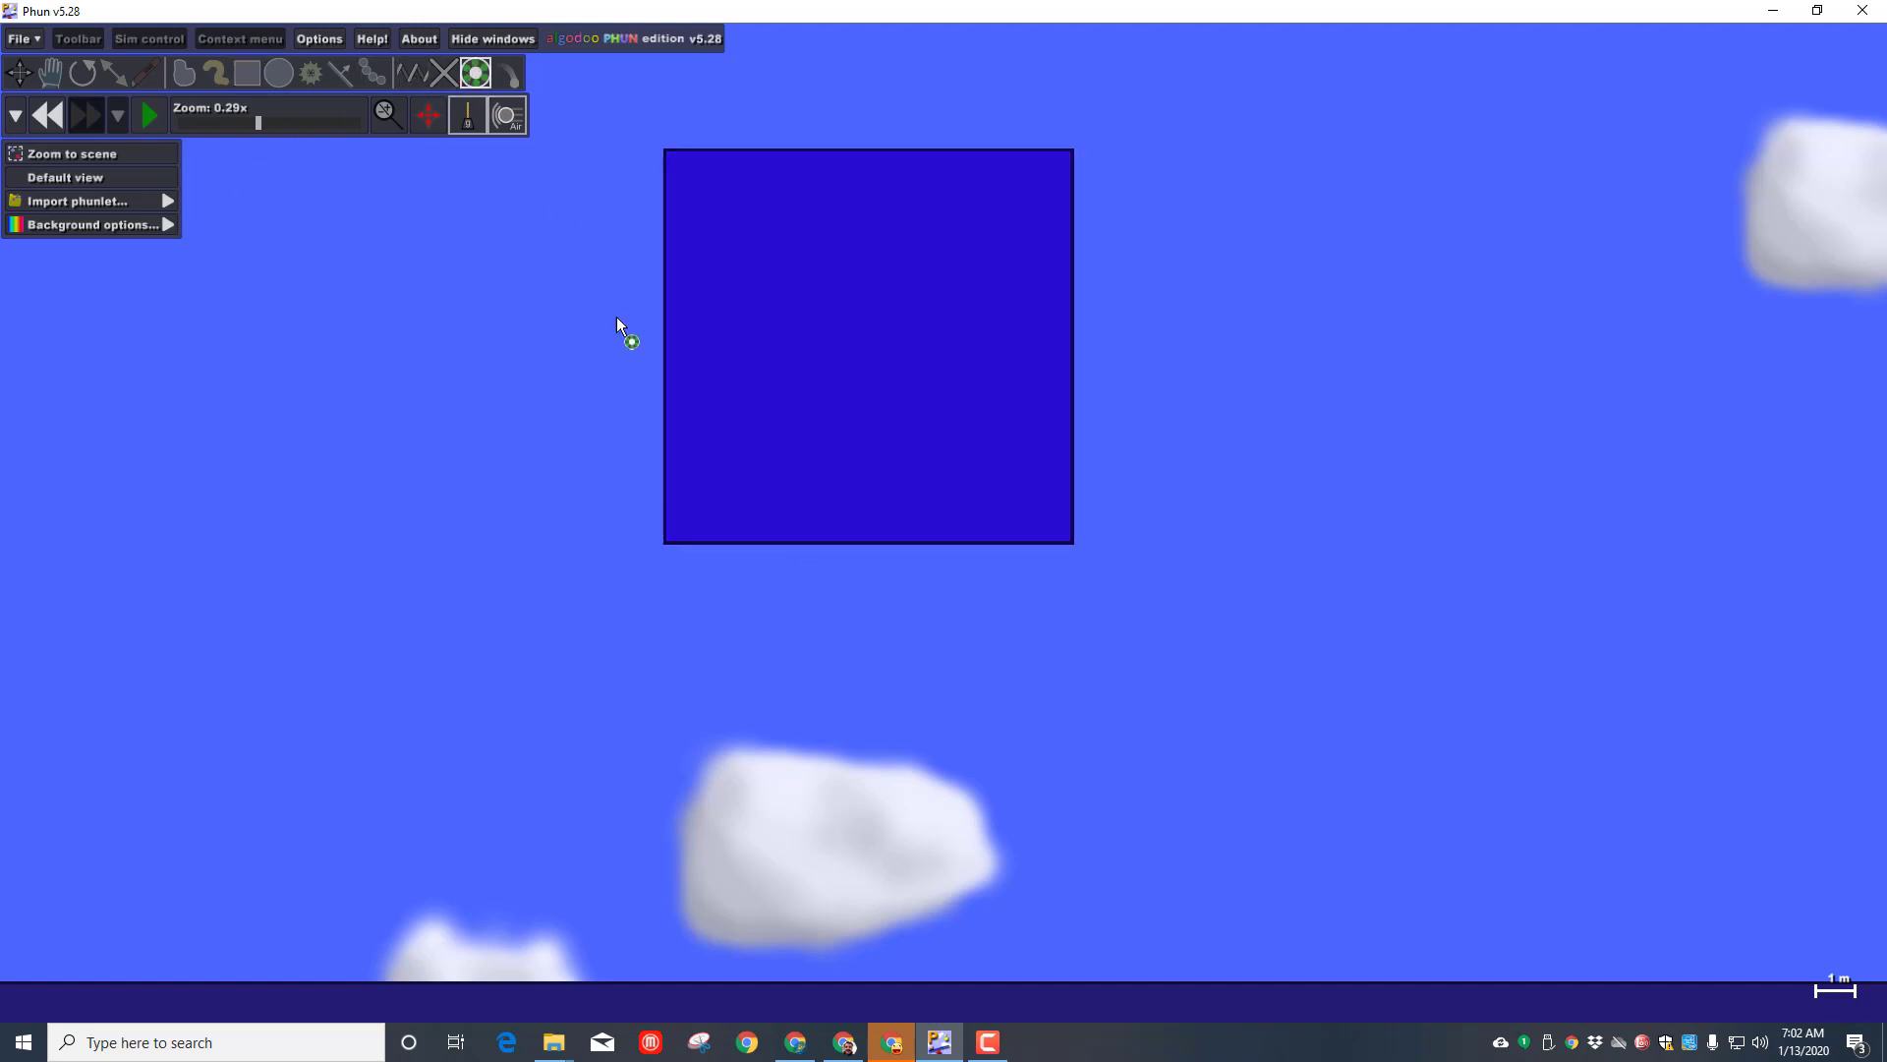
click(871, 533)
click(873, 535)
Step: Assign the hinge's forward key to right and back key to left, set motor speed 5 rpm and infinite motor strength, and test it
click(110, 272)
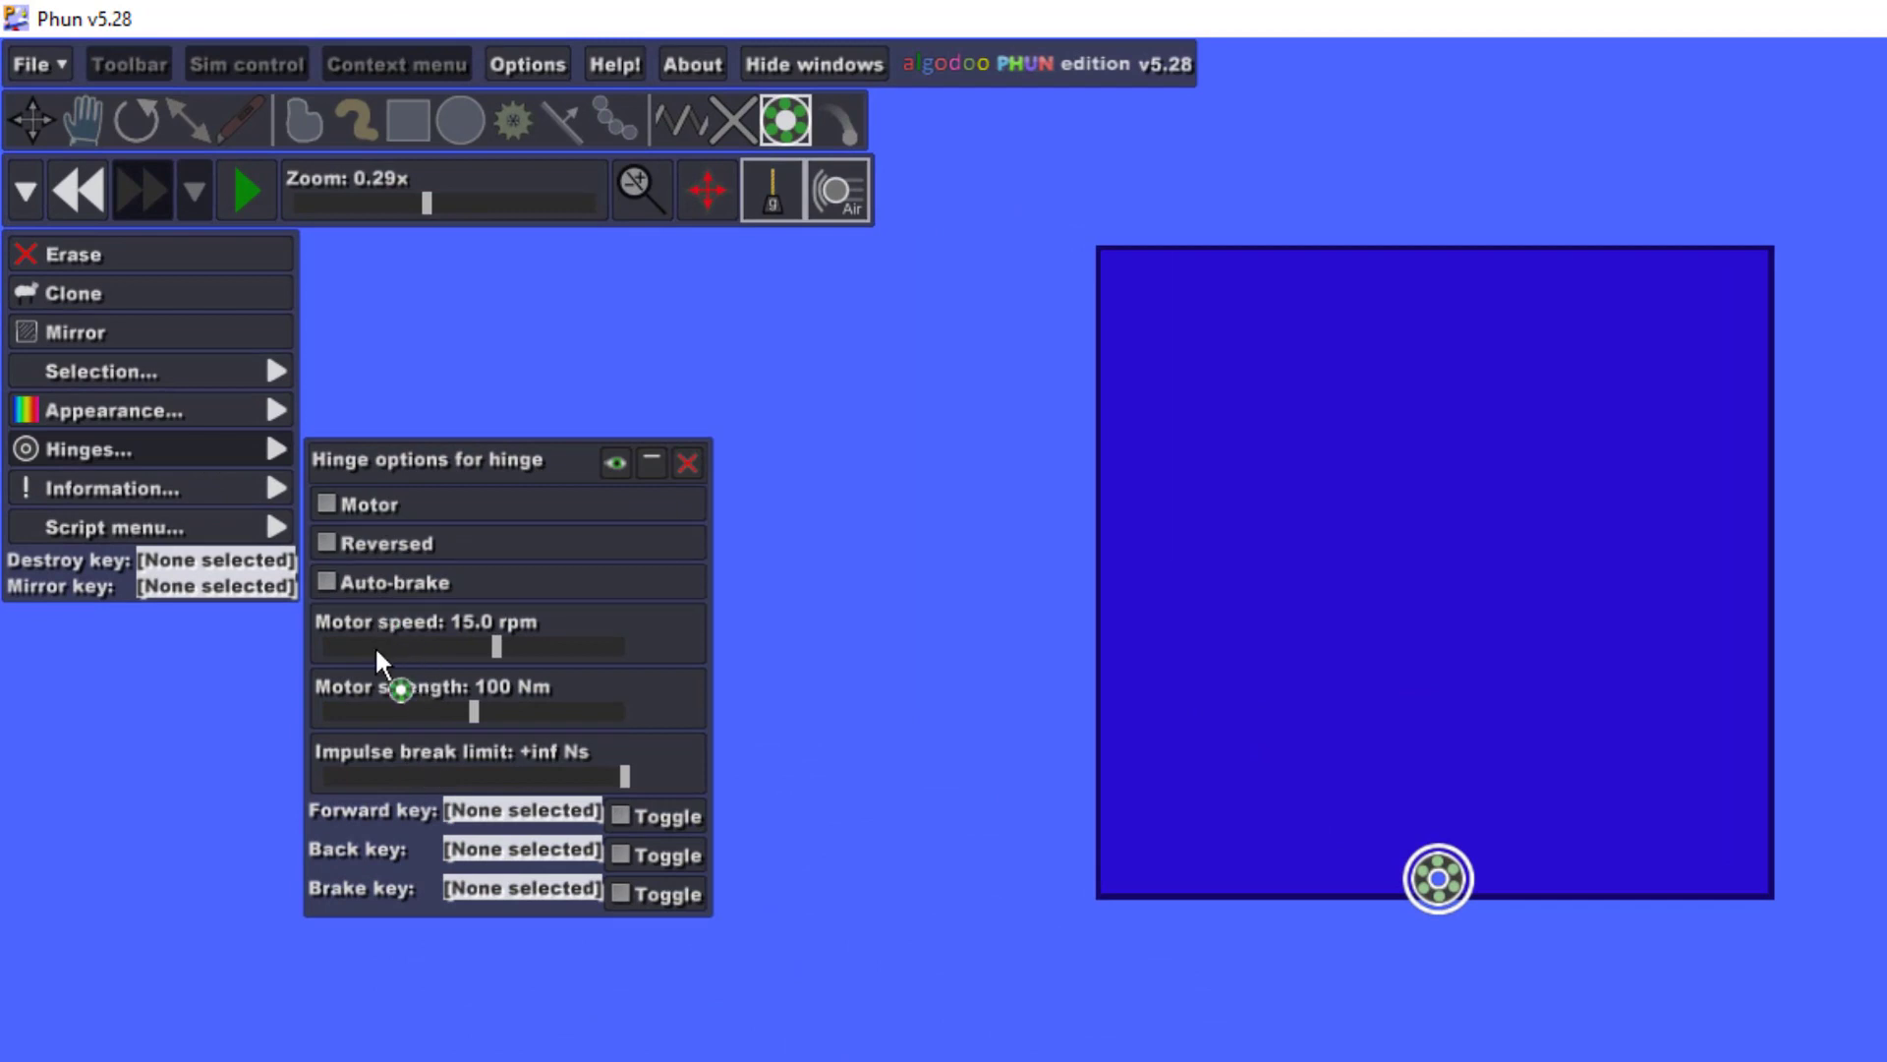
click(464, 808)
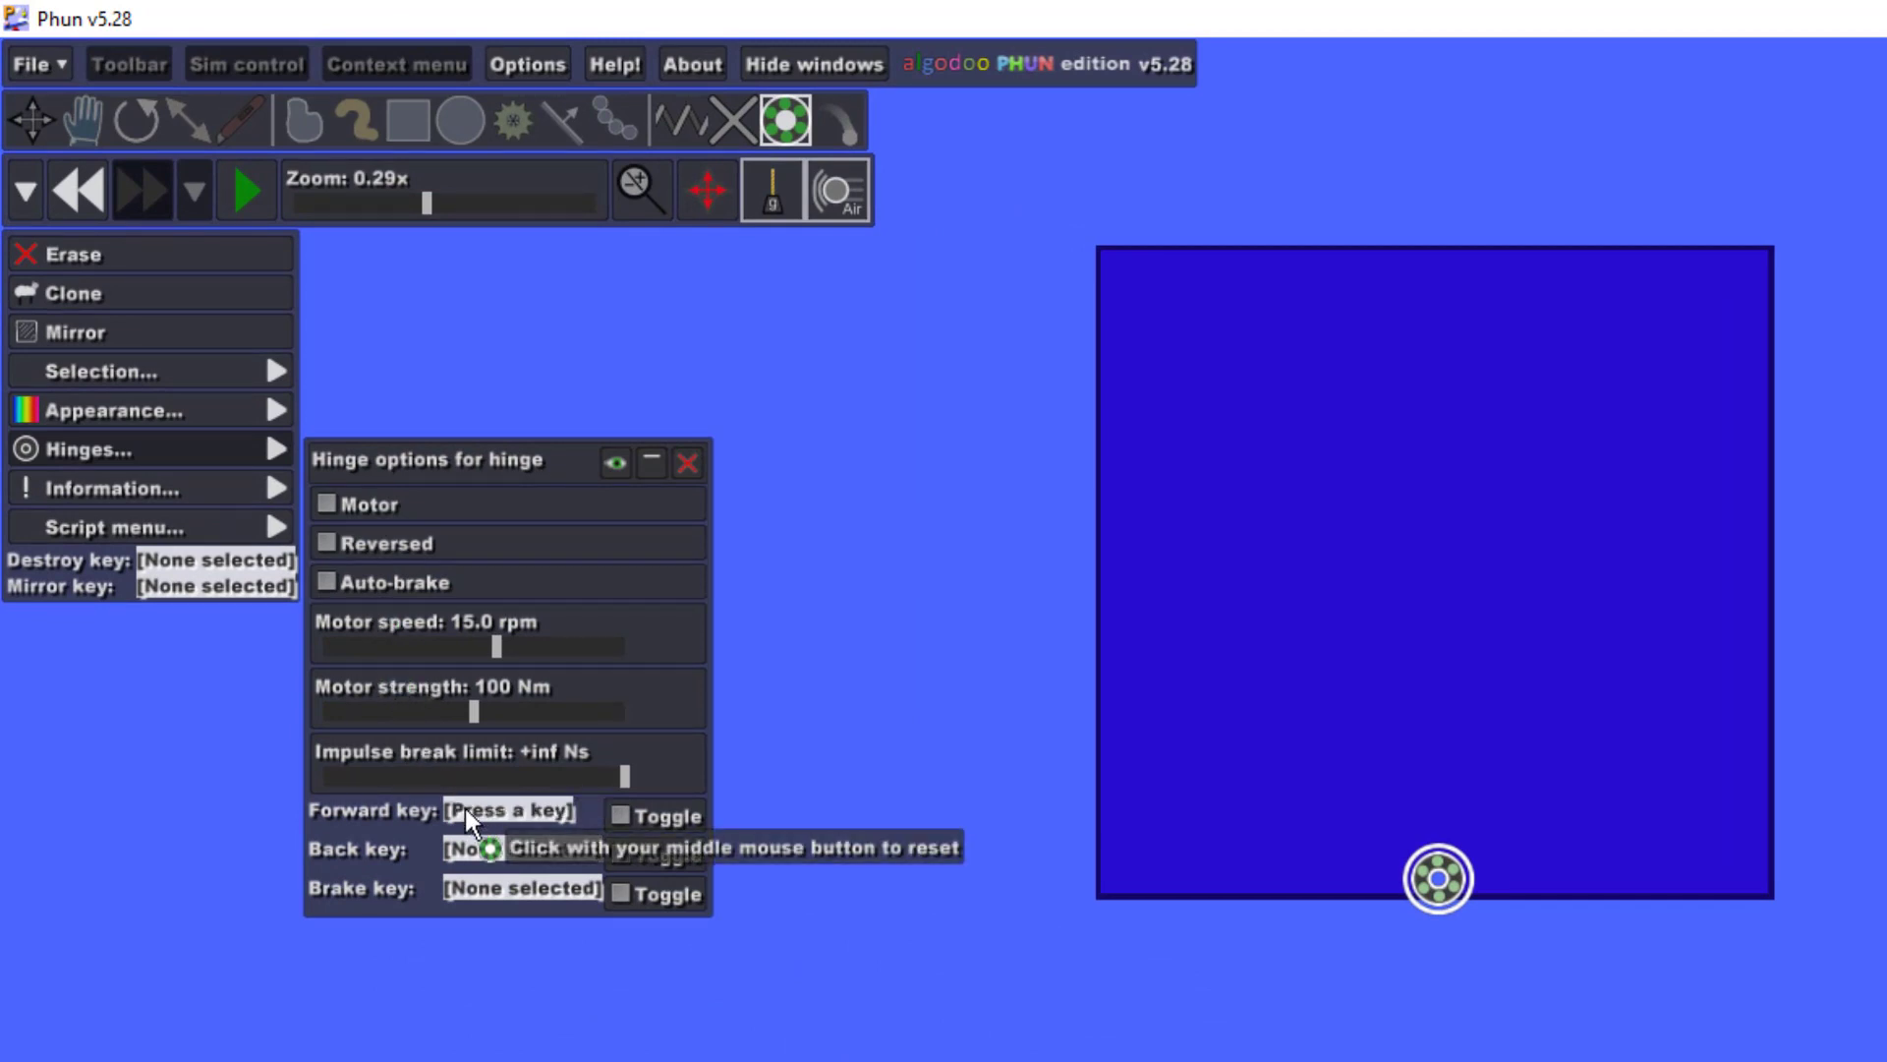
key(Right)
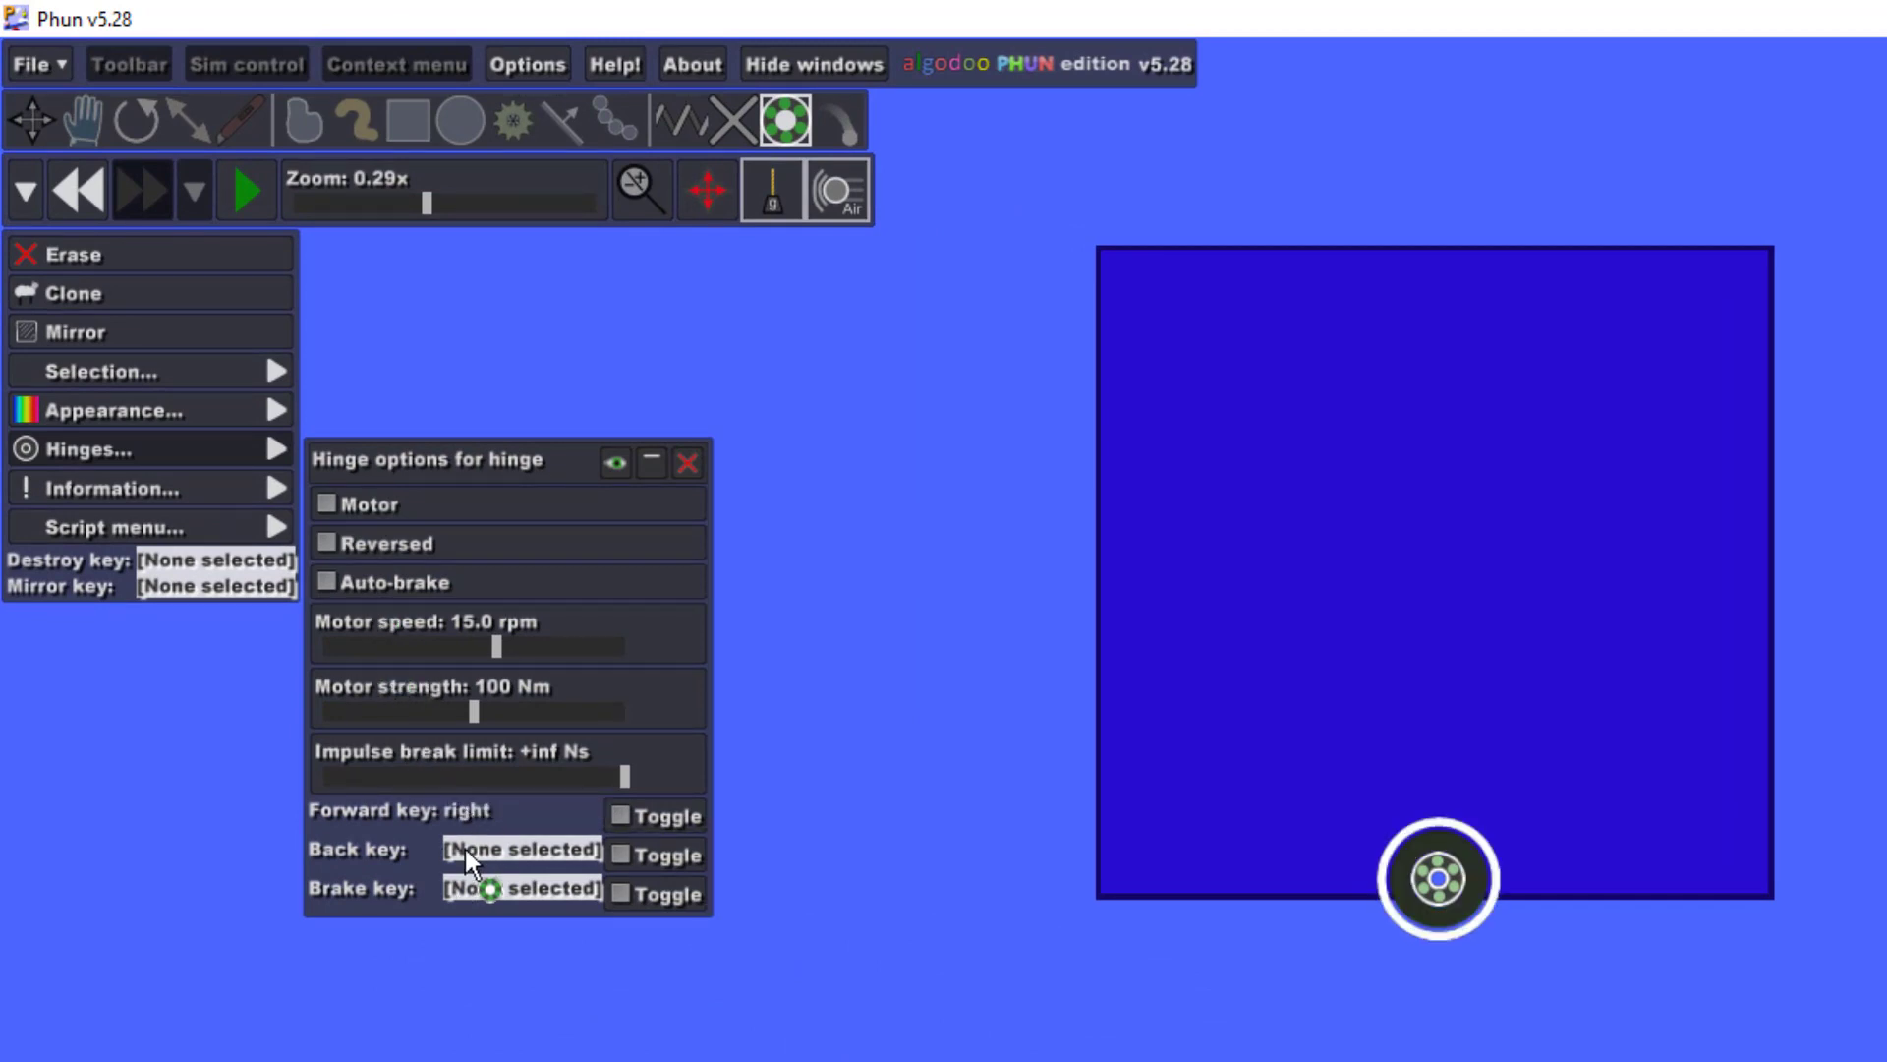
click(464, 847)
key(Left)
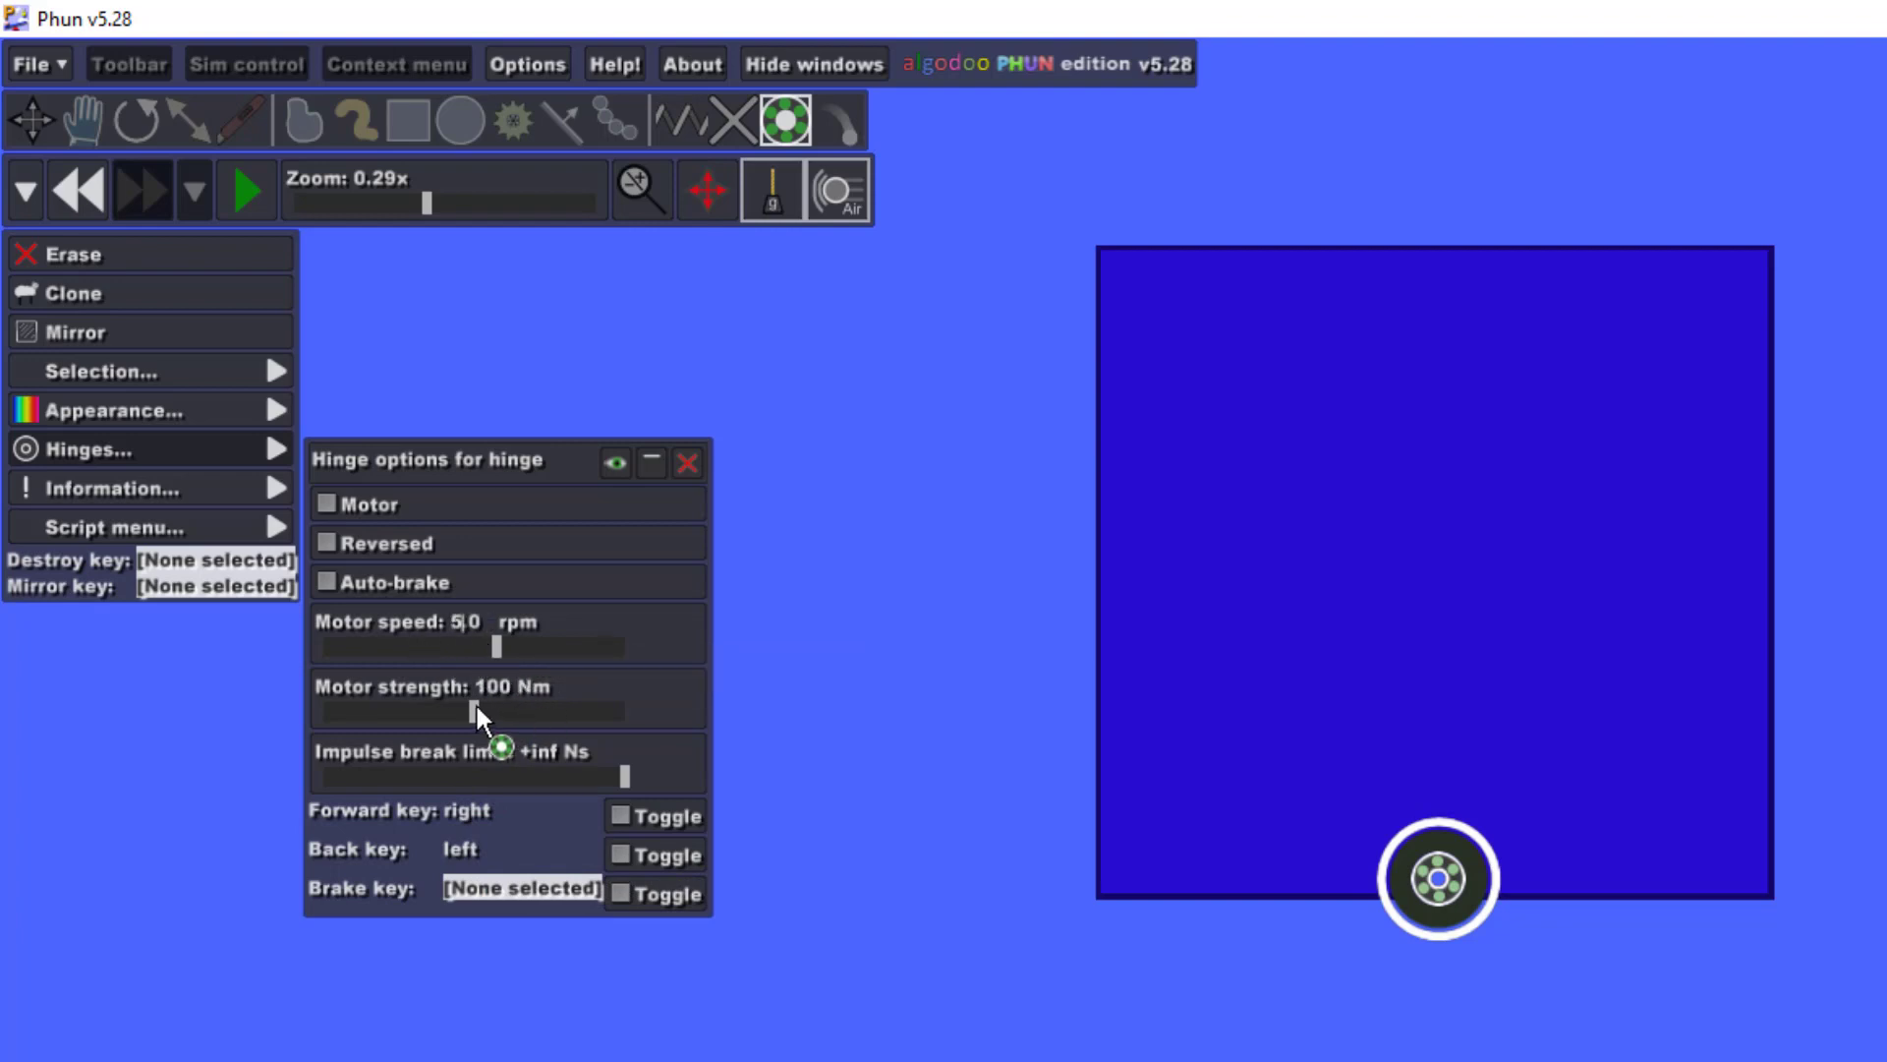
drag(475, 706, 648, 702)
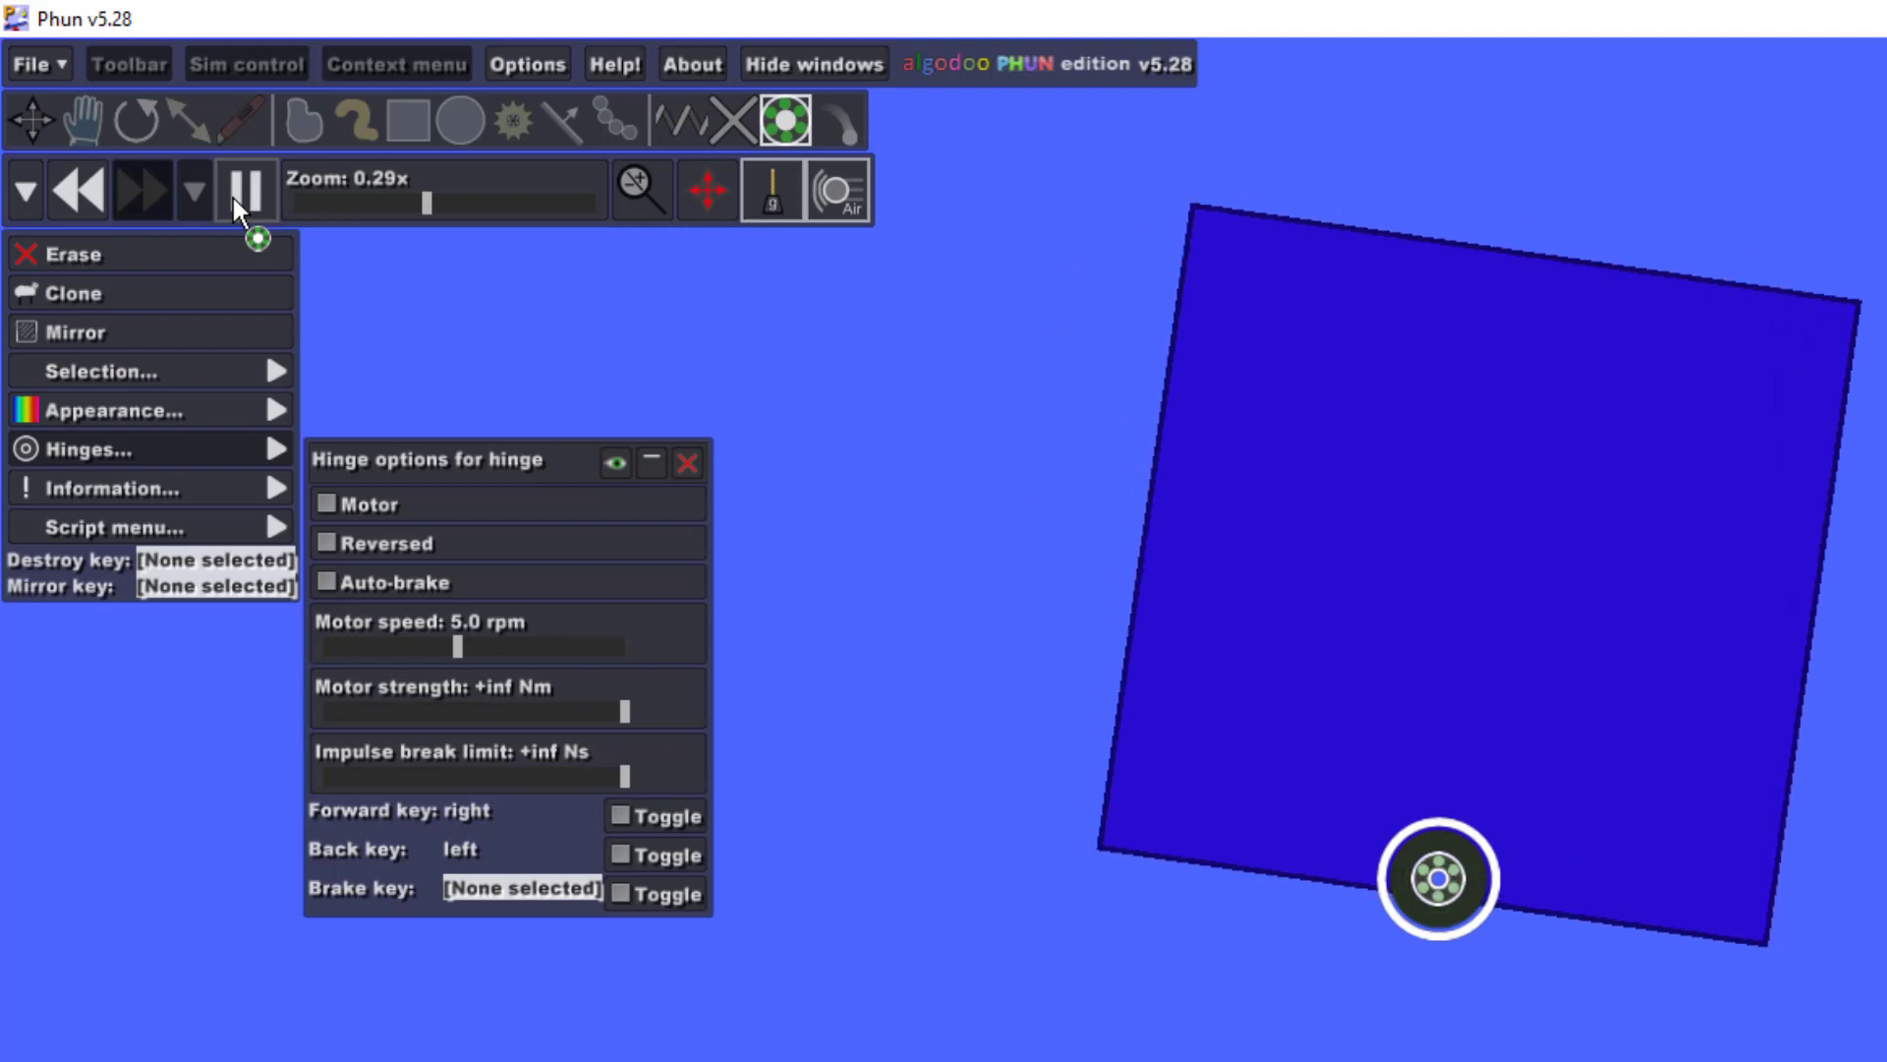
click(245, 190)
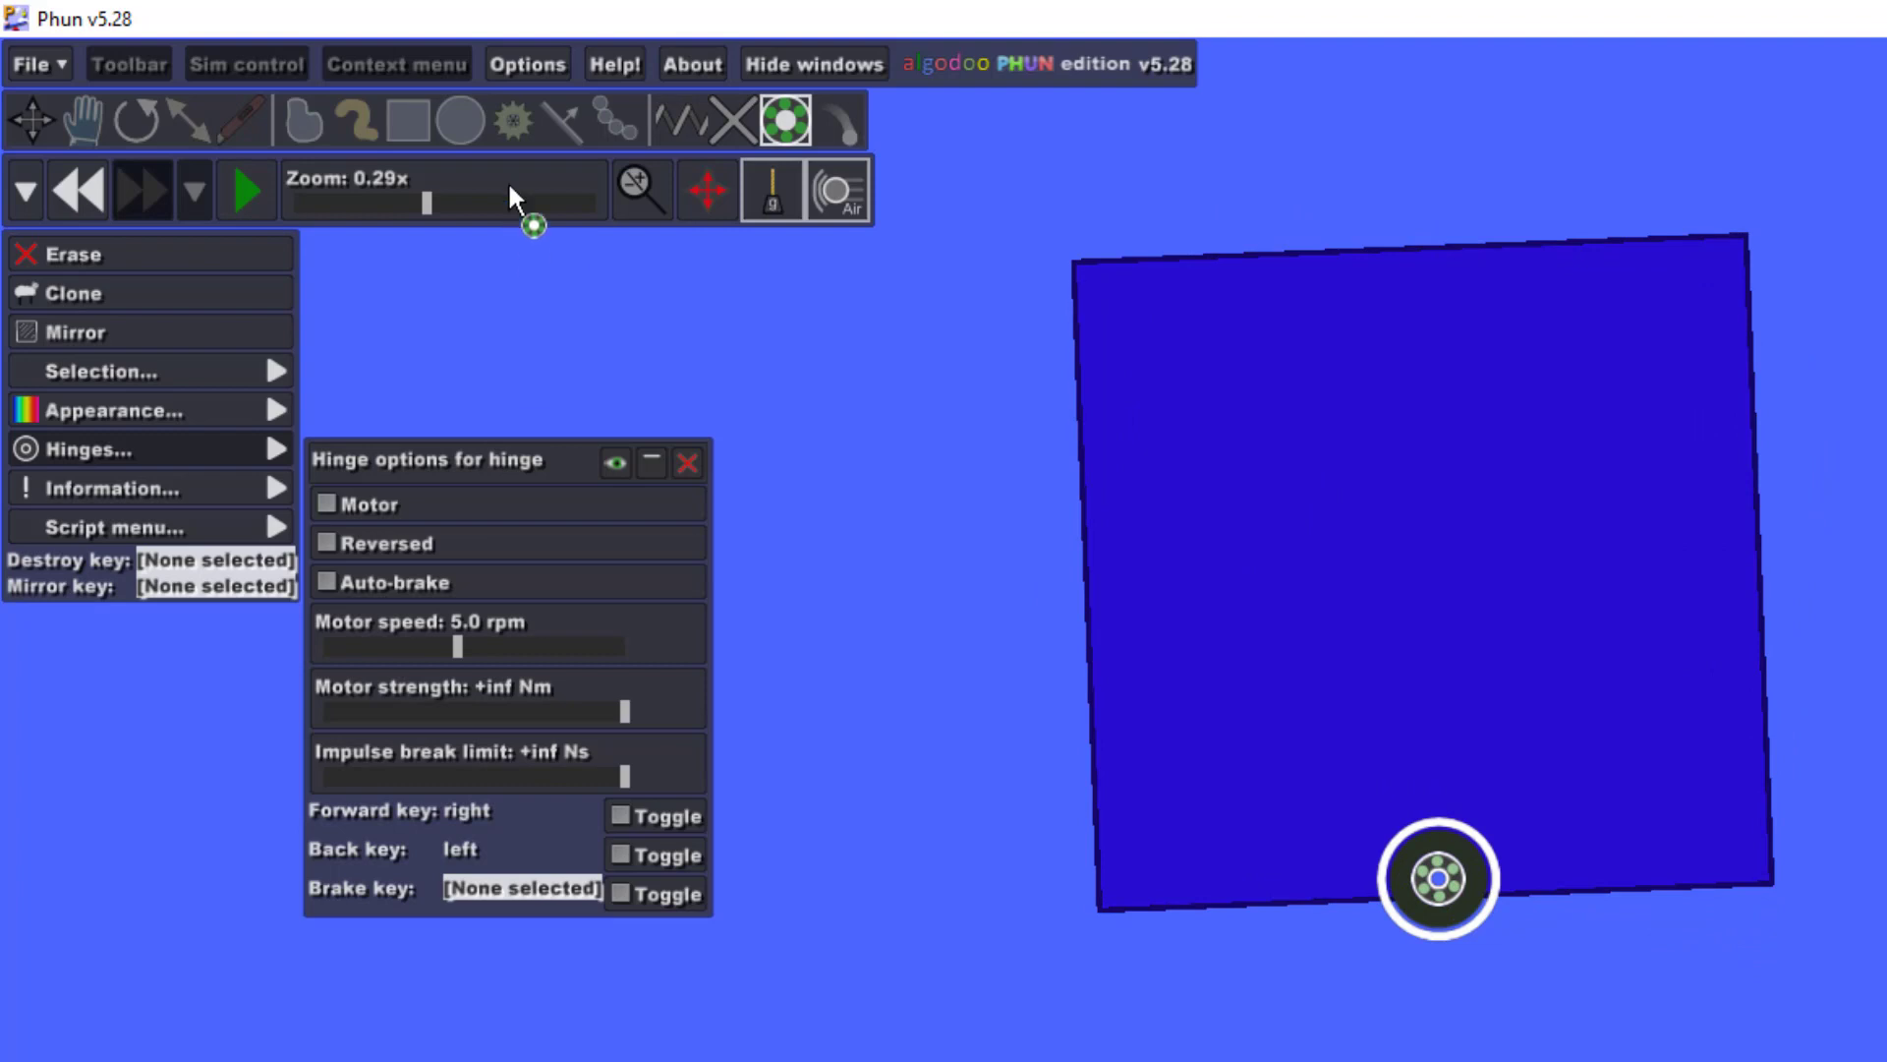
Step: Carve an entrance in the square's top edge and branching upper maze passages with the 0.50 brush in eraser mode
click(349, 116)
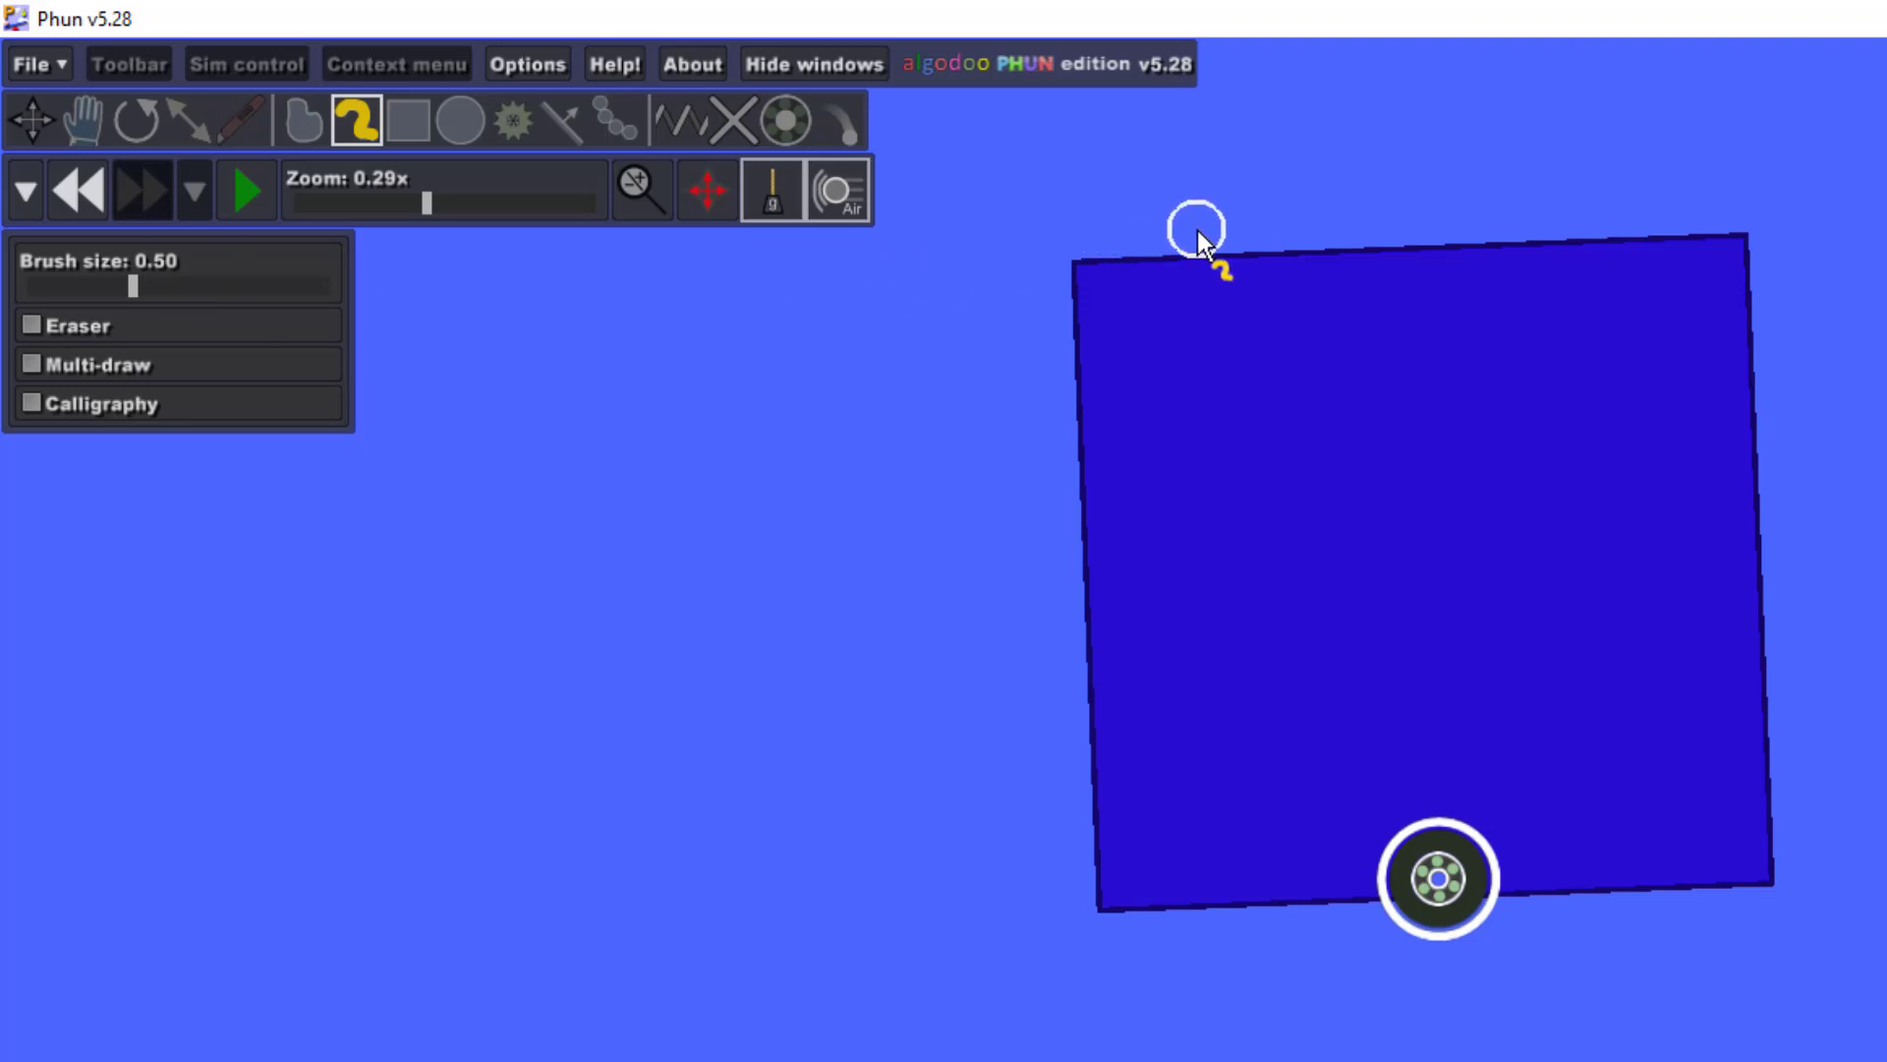
click(31, 324)
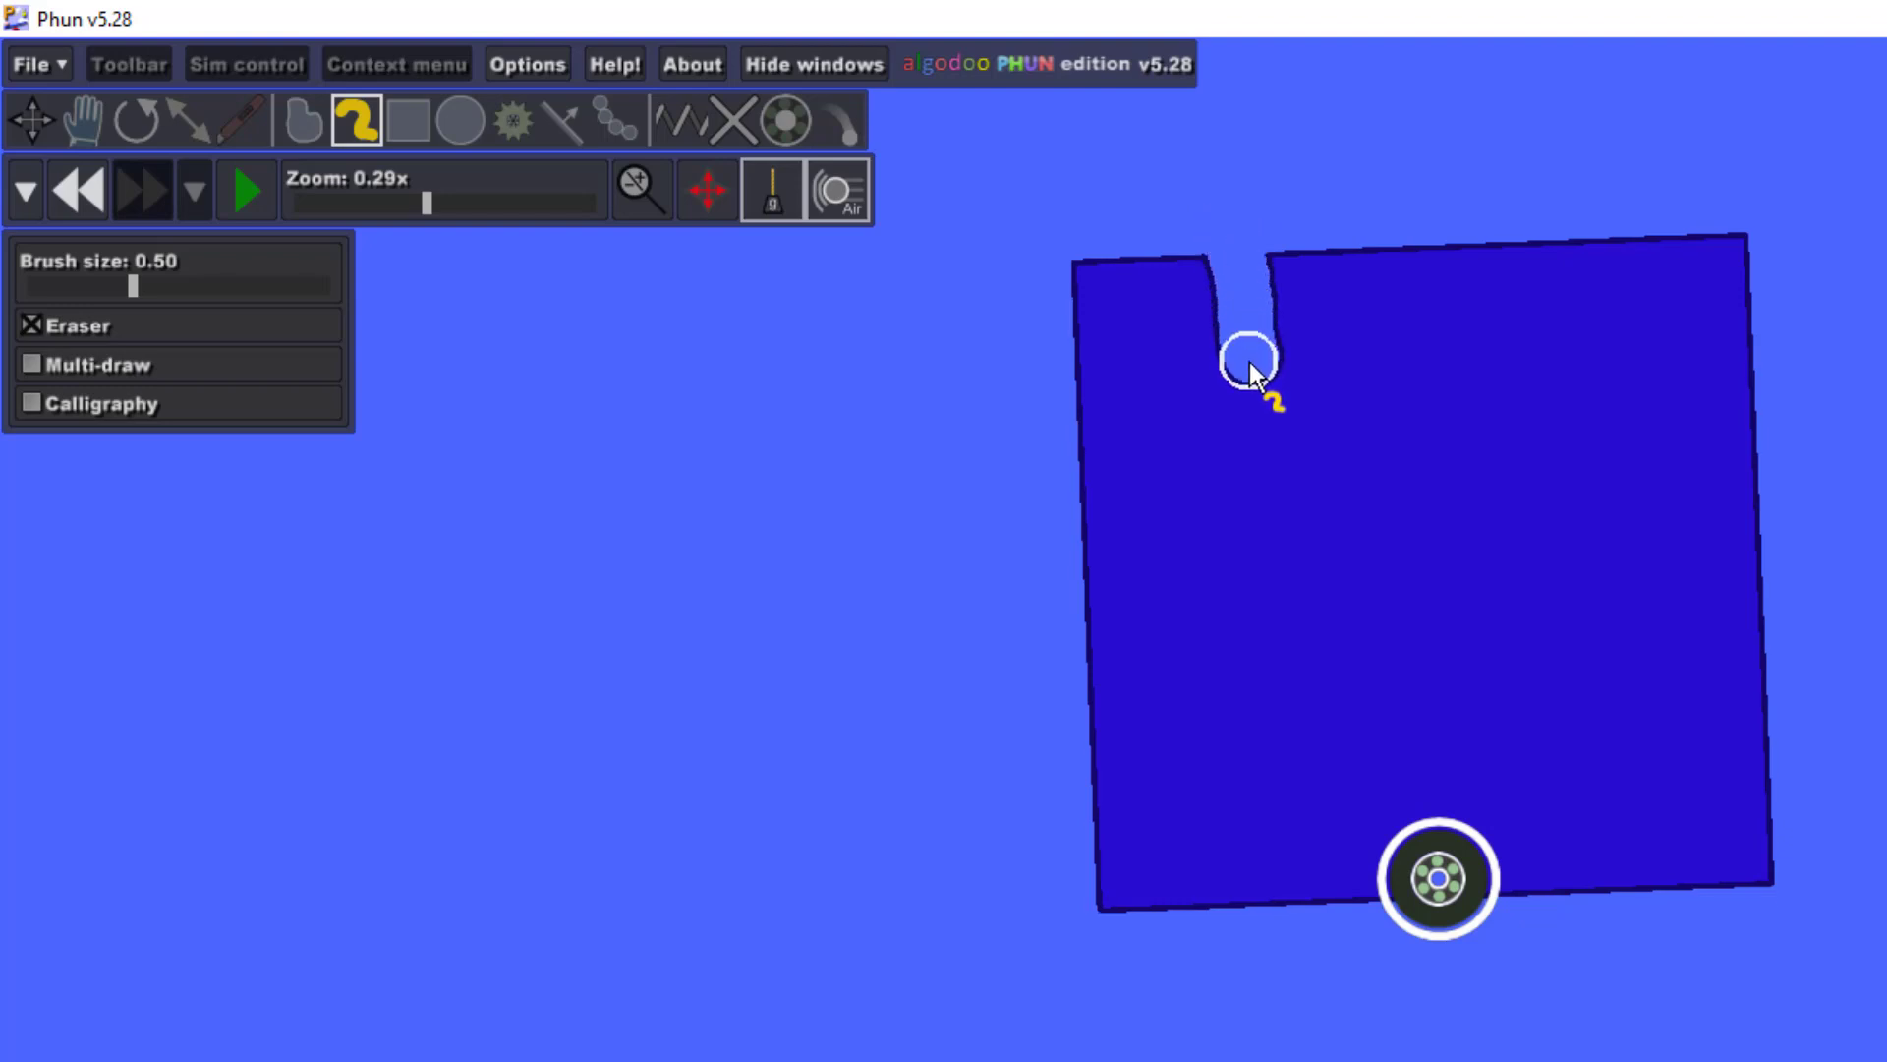
mouse_move(1253, 366)
mouse_down()
mouse_move(1607, 342)
mouse_move(1241, 385)
mouse_move(1312, 374)
mouse_up()
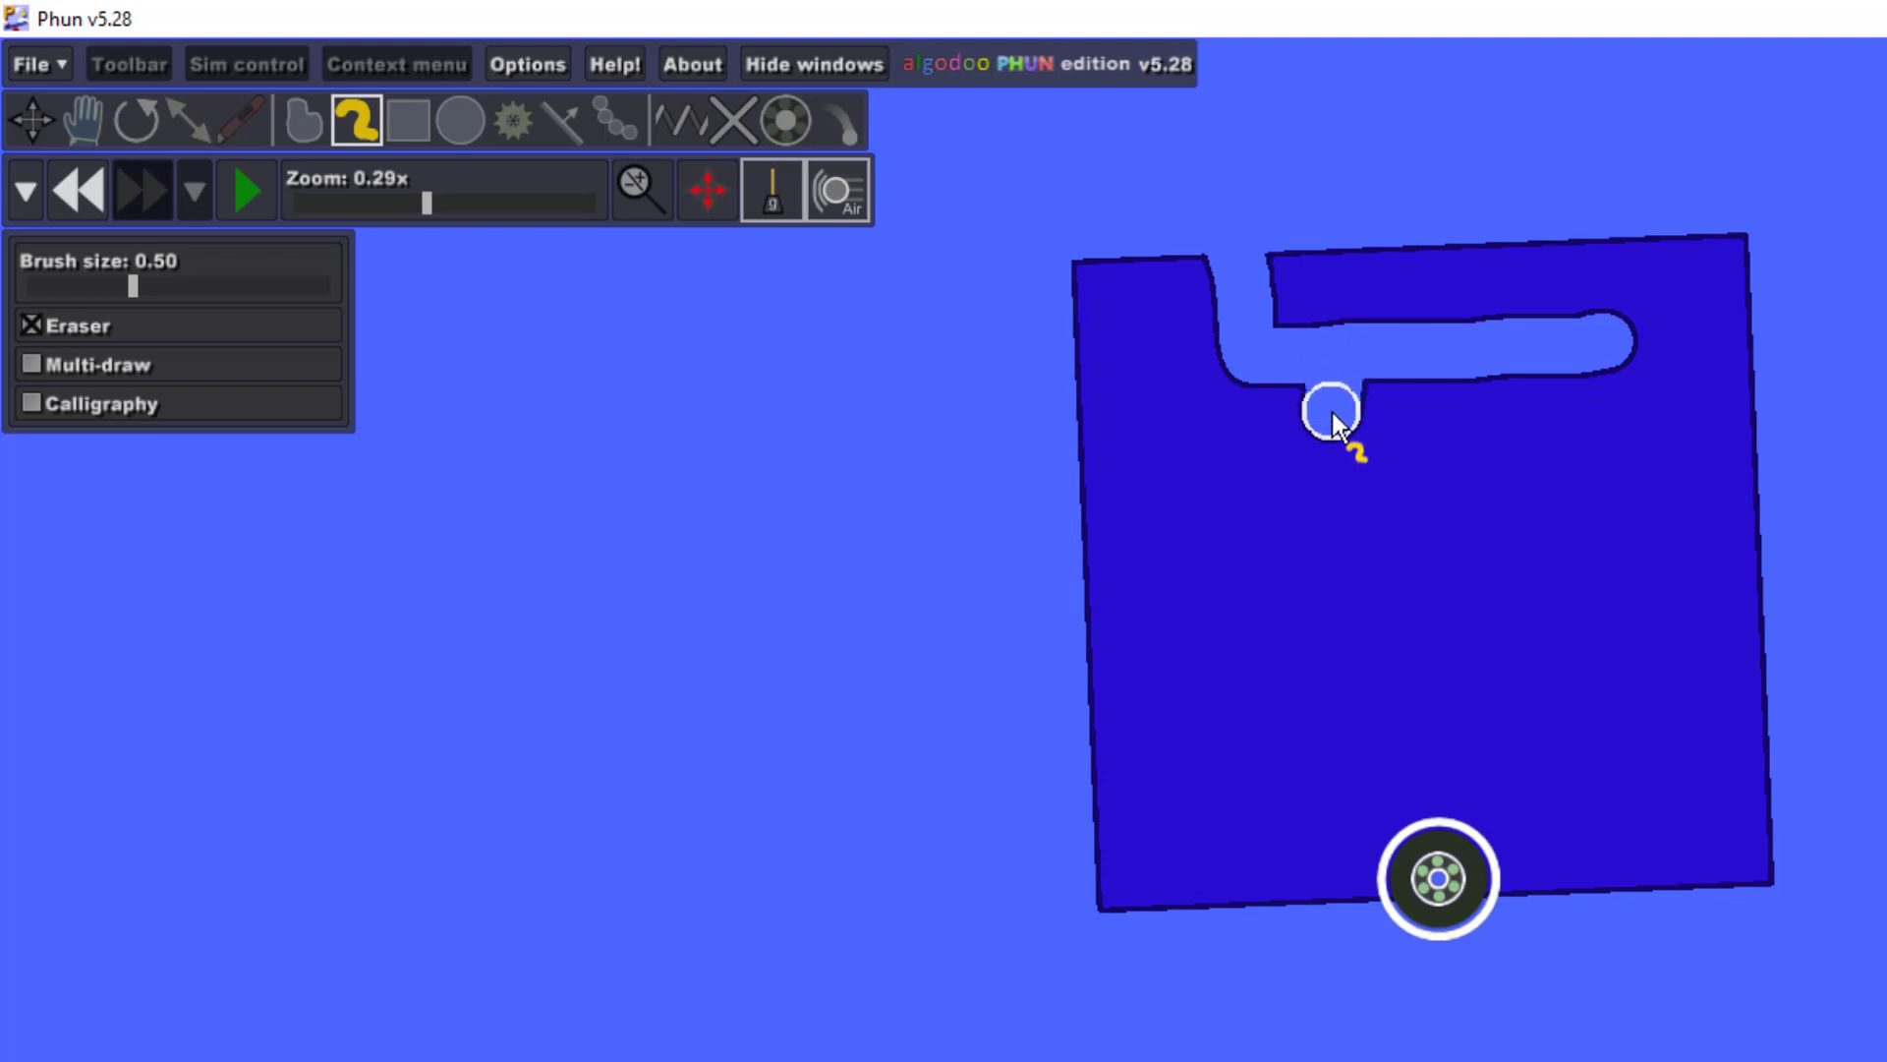
mouse_move(1331, 446)
mouse_down()
mouse_move(1175, 452)
mouse_move(1390, 476)
mouse_move(1323, 529)
mouse_move(1144, 552)
mouse_up()
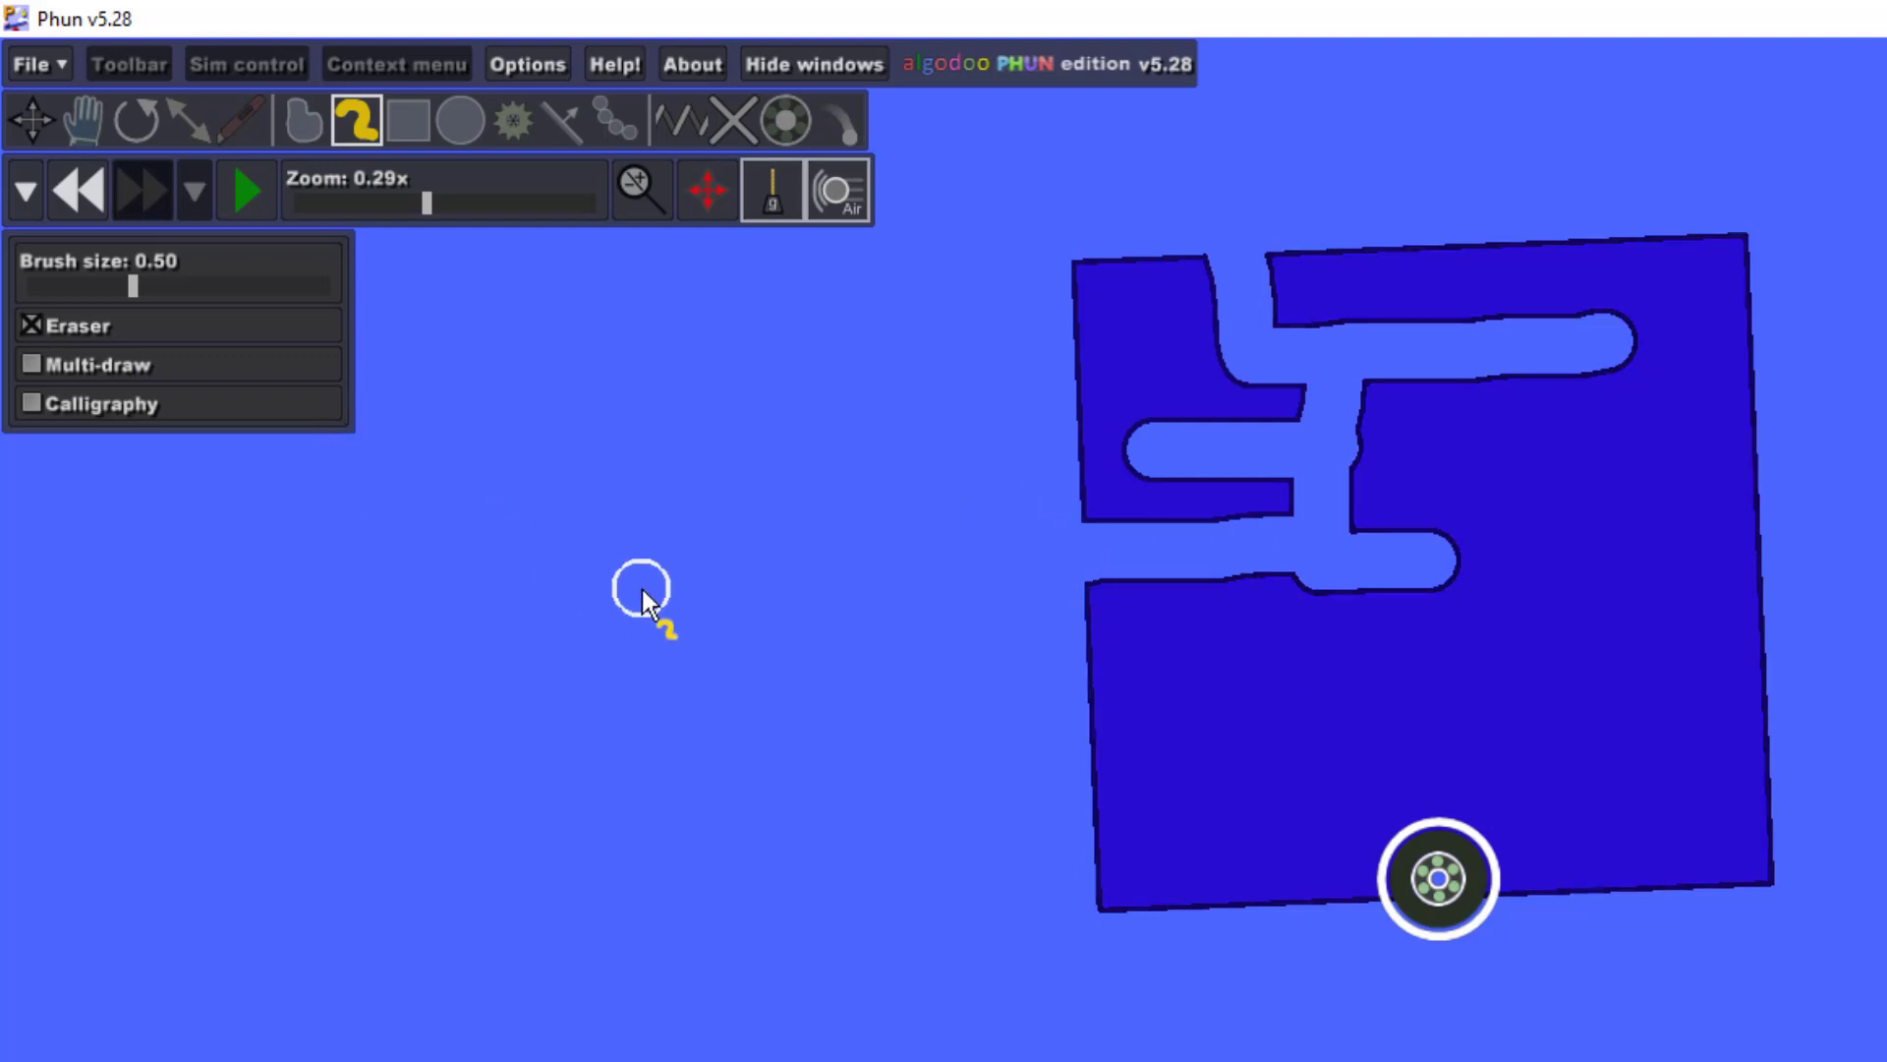
Step: Undo the cut through the square's left edge and carve the remaining maze route to an exit near the bottom-right corner
click(77, 200)
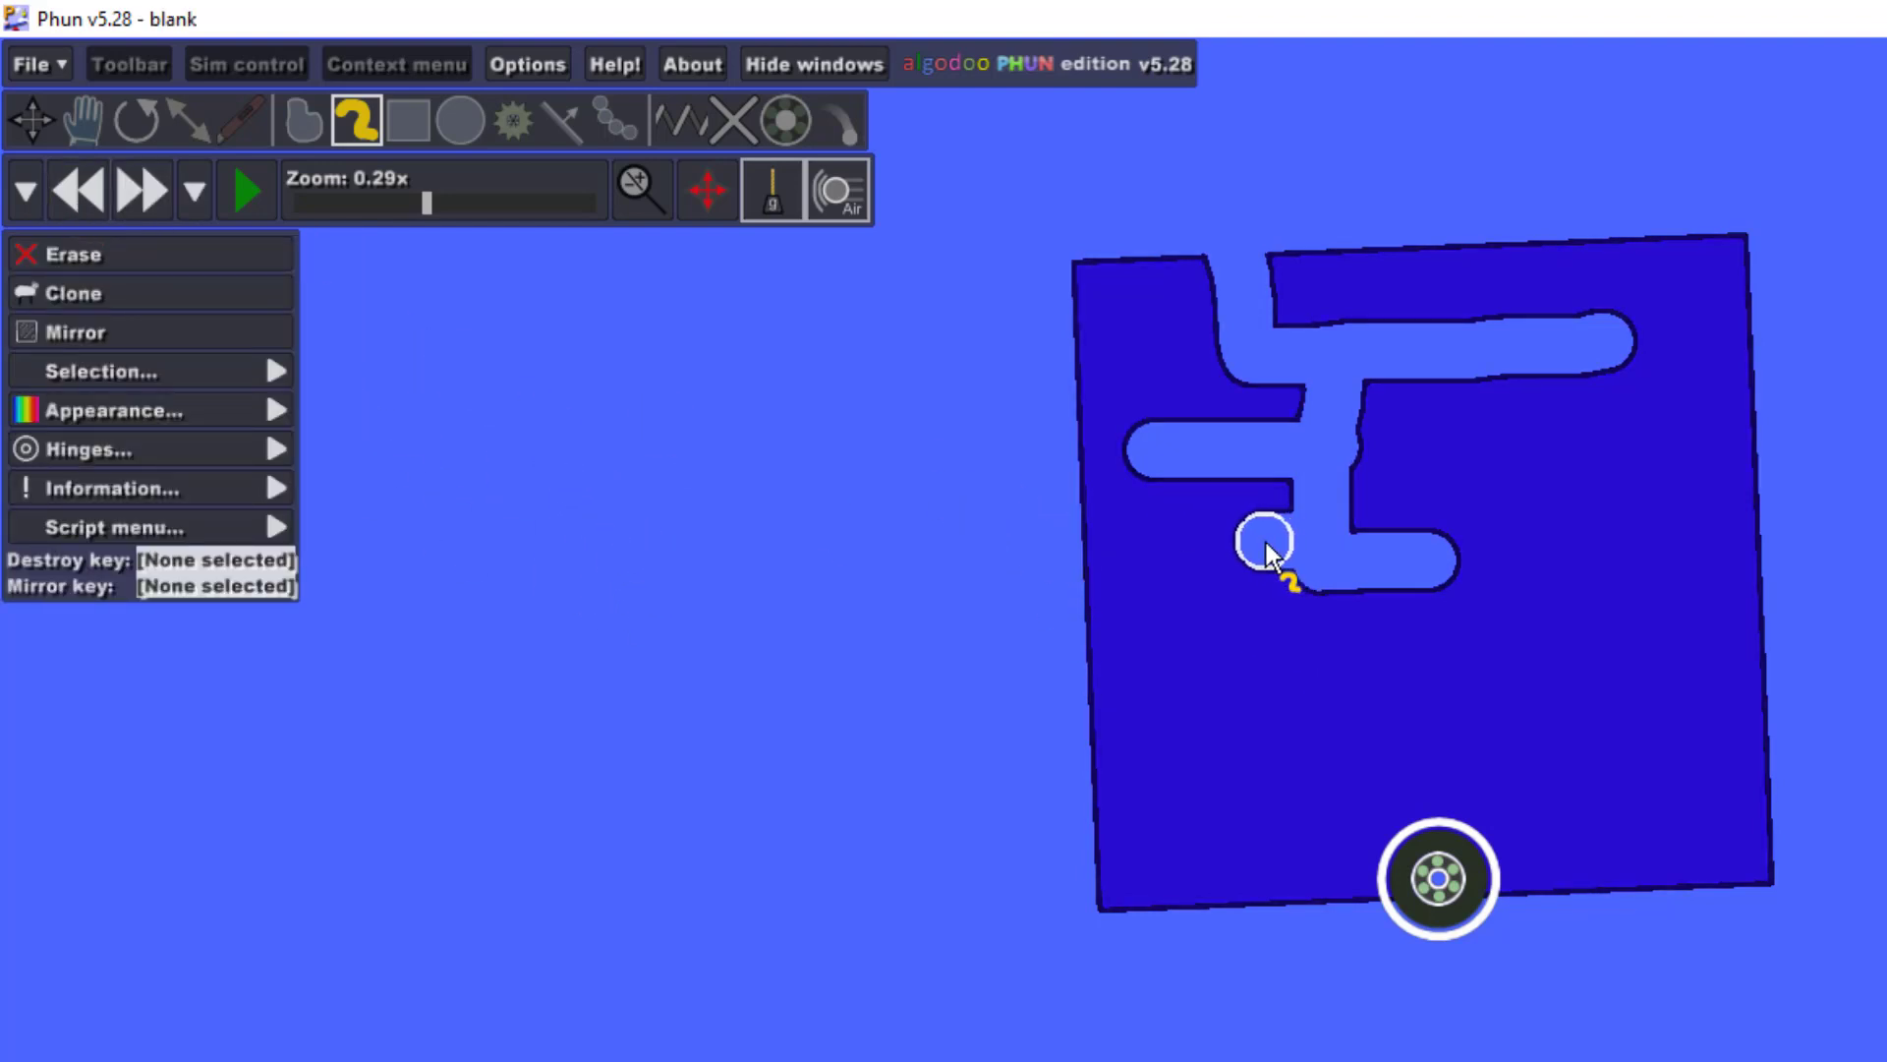
key(ctrl+y)
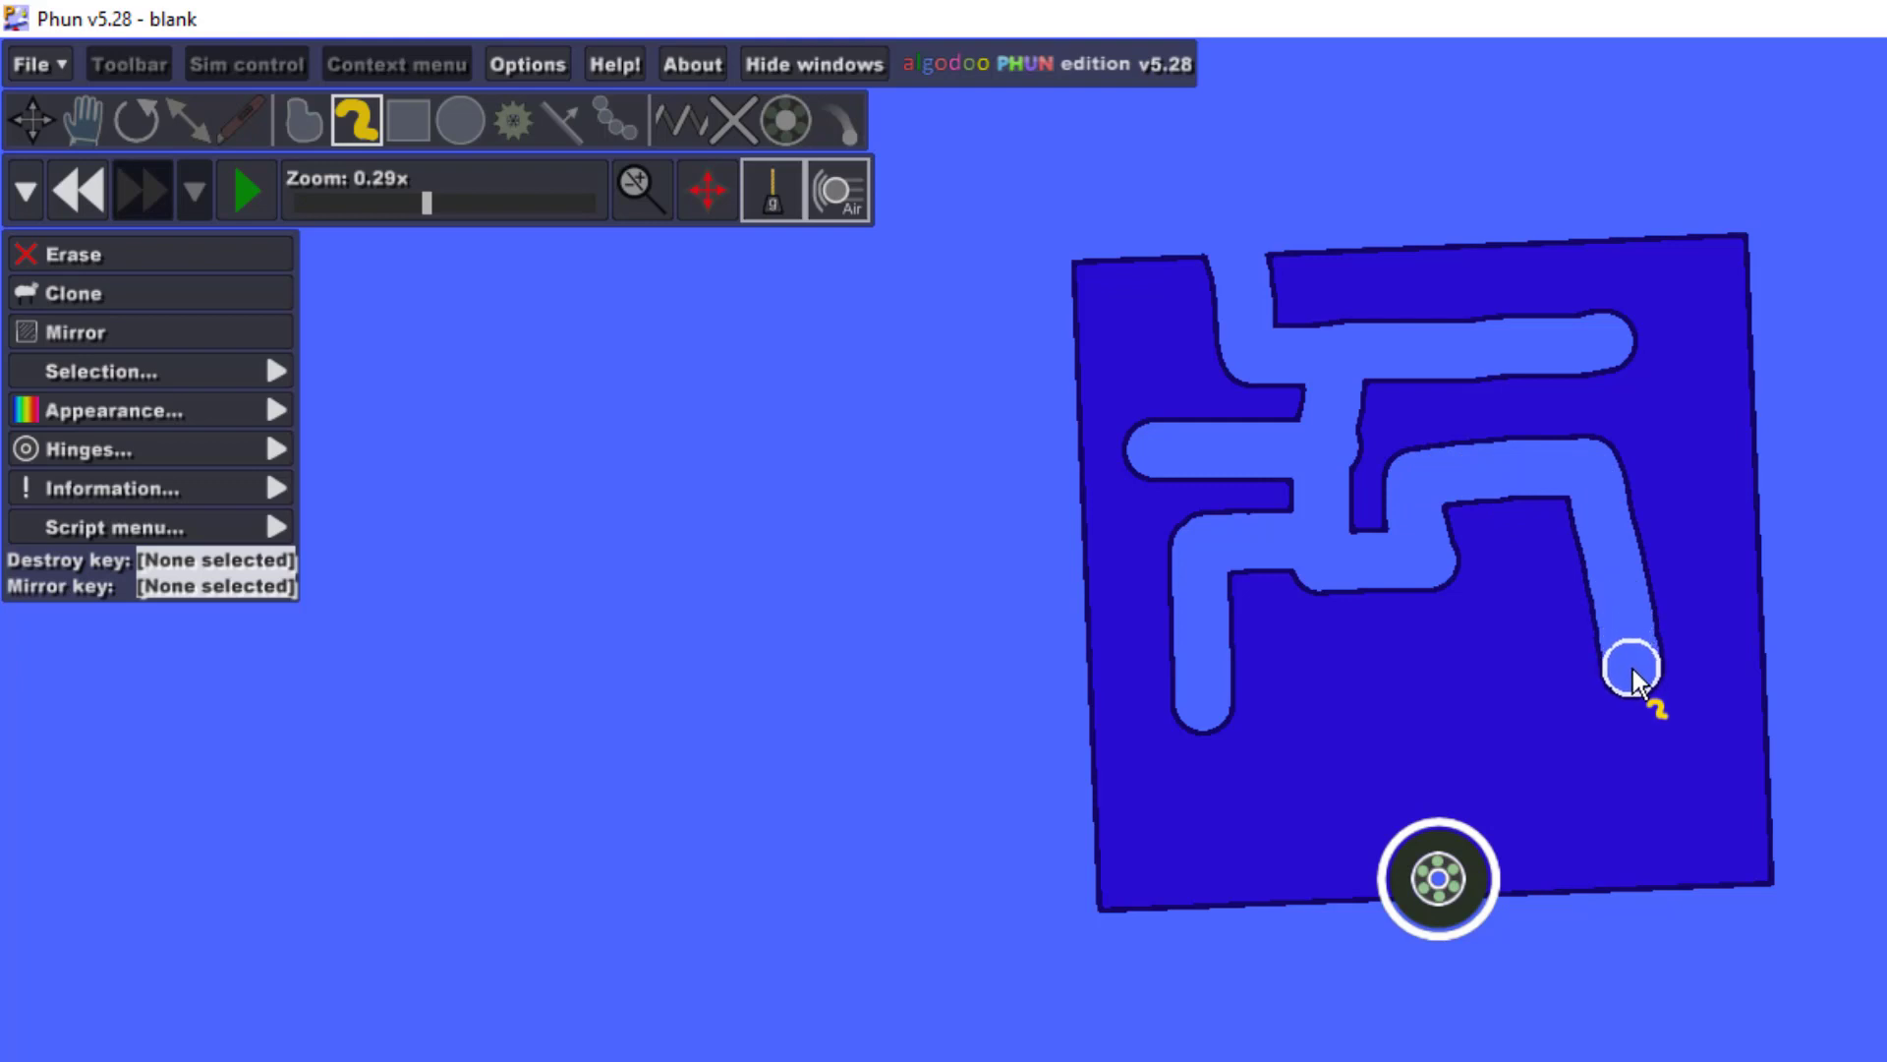
drag(1449, 686, 1368, 682)
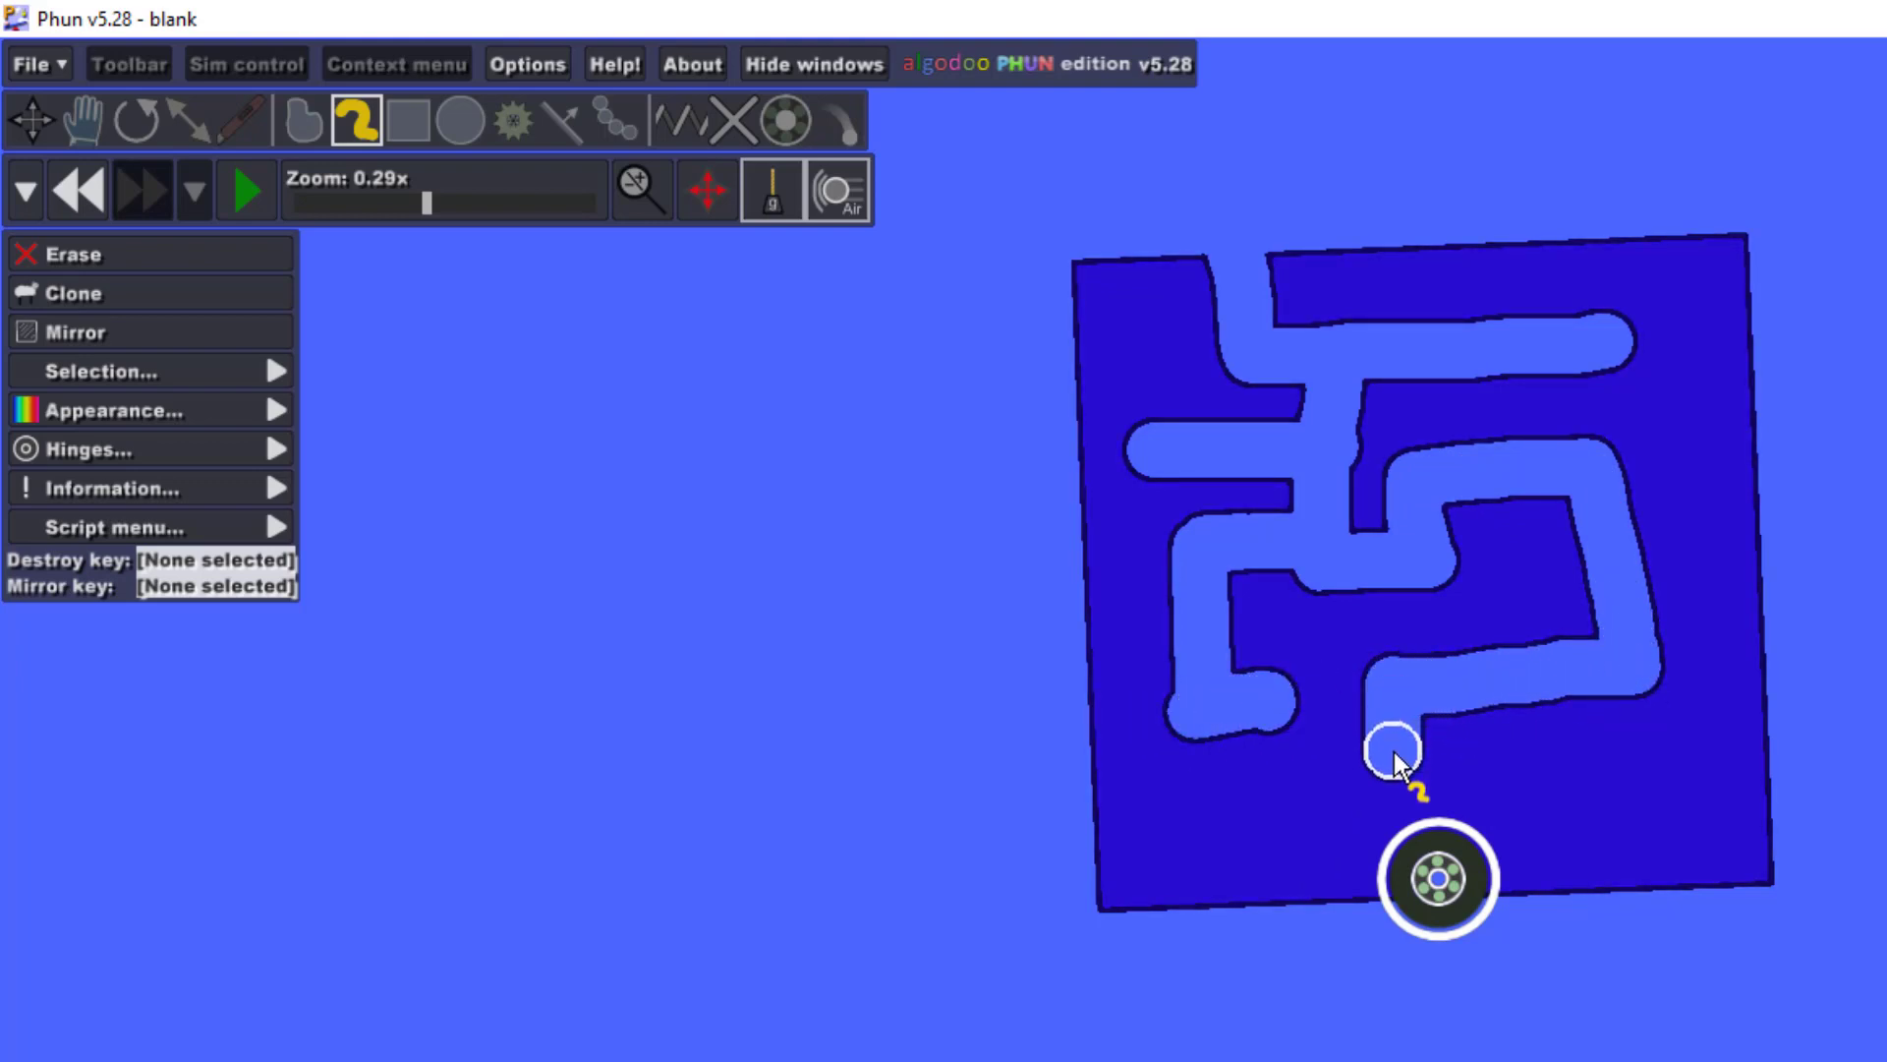
mouse_move(1477, 771)
mouse_down()
mouse_move(1674, 772)
mouse_move(1701, 870)
mouse_up()
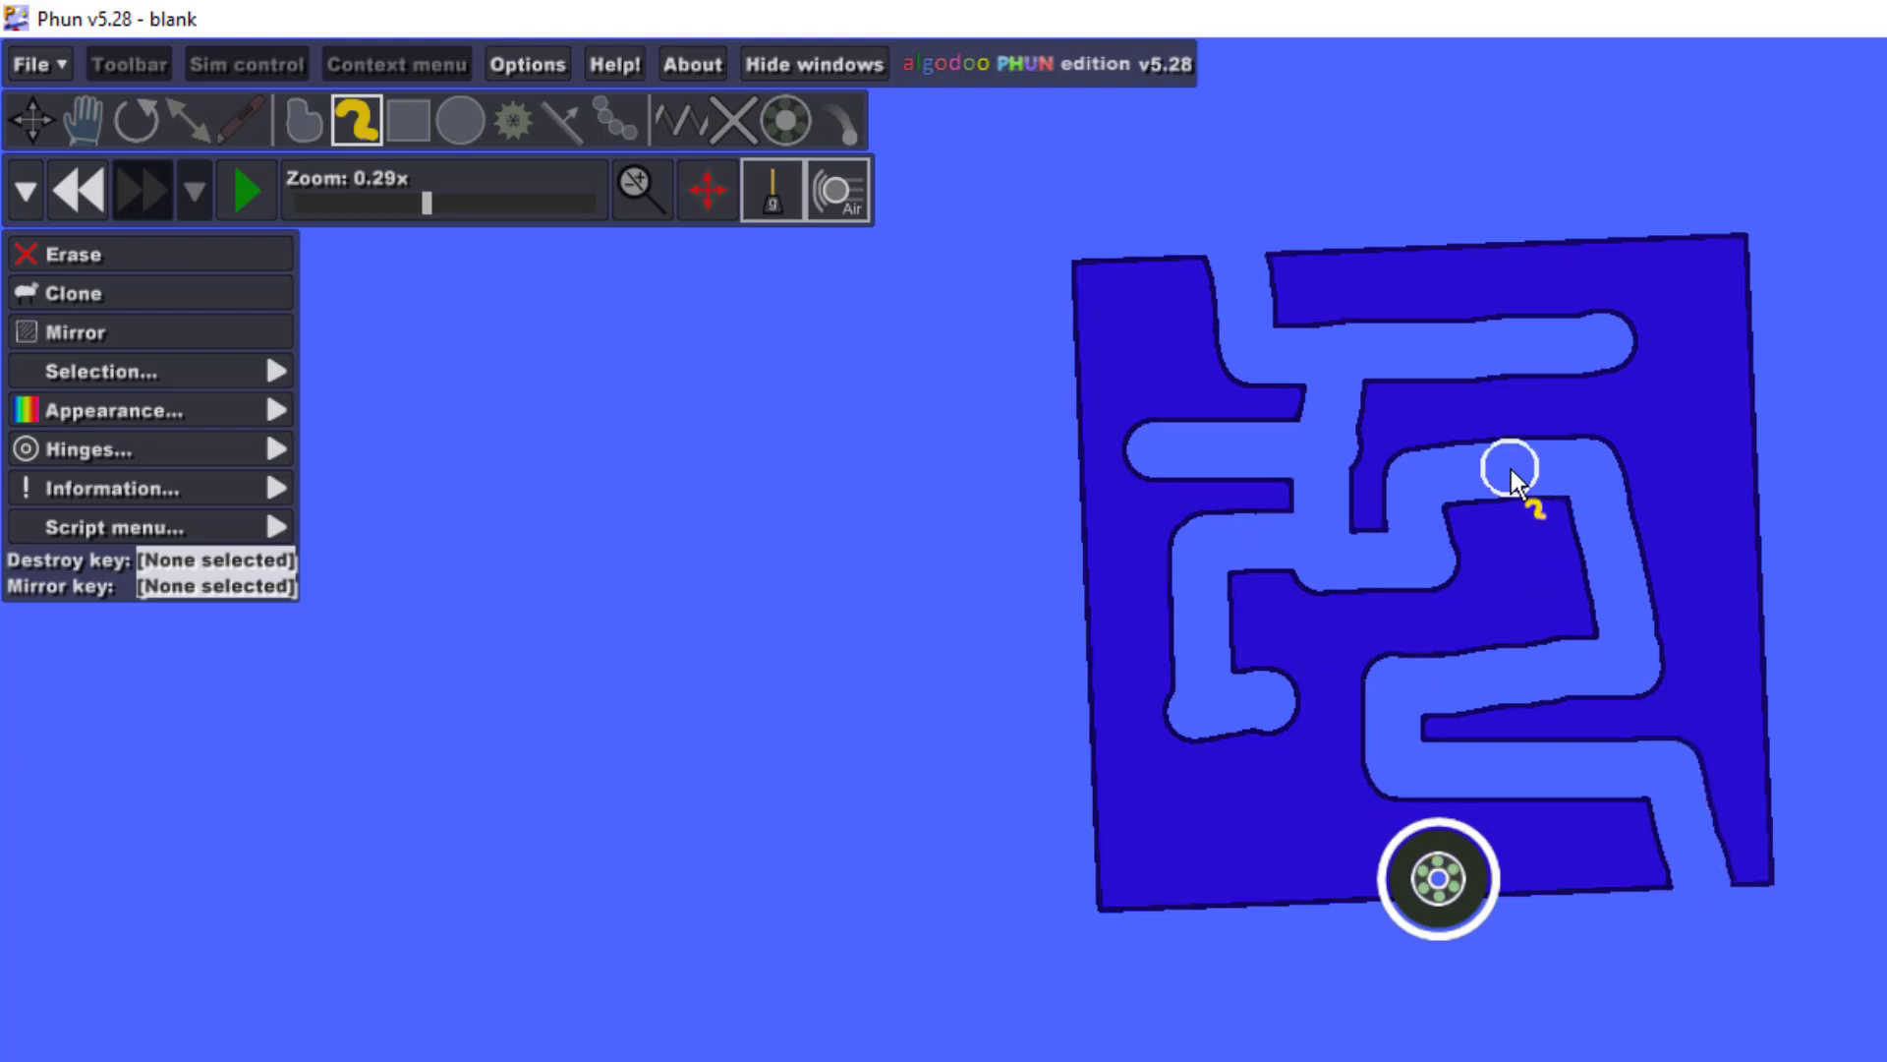
Step: Erase small rounded notches off the upper-right and left passages and extend the lower-left dead end downward
click(1501, 436)
key(ctrl+z)
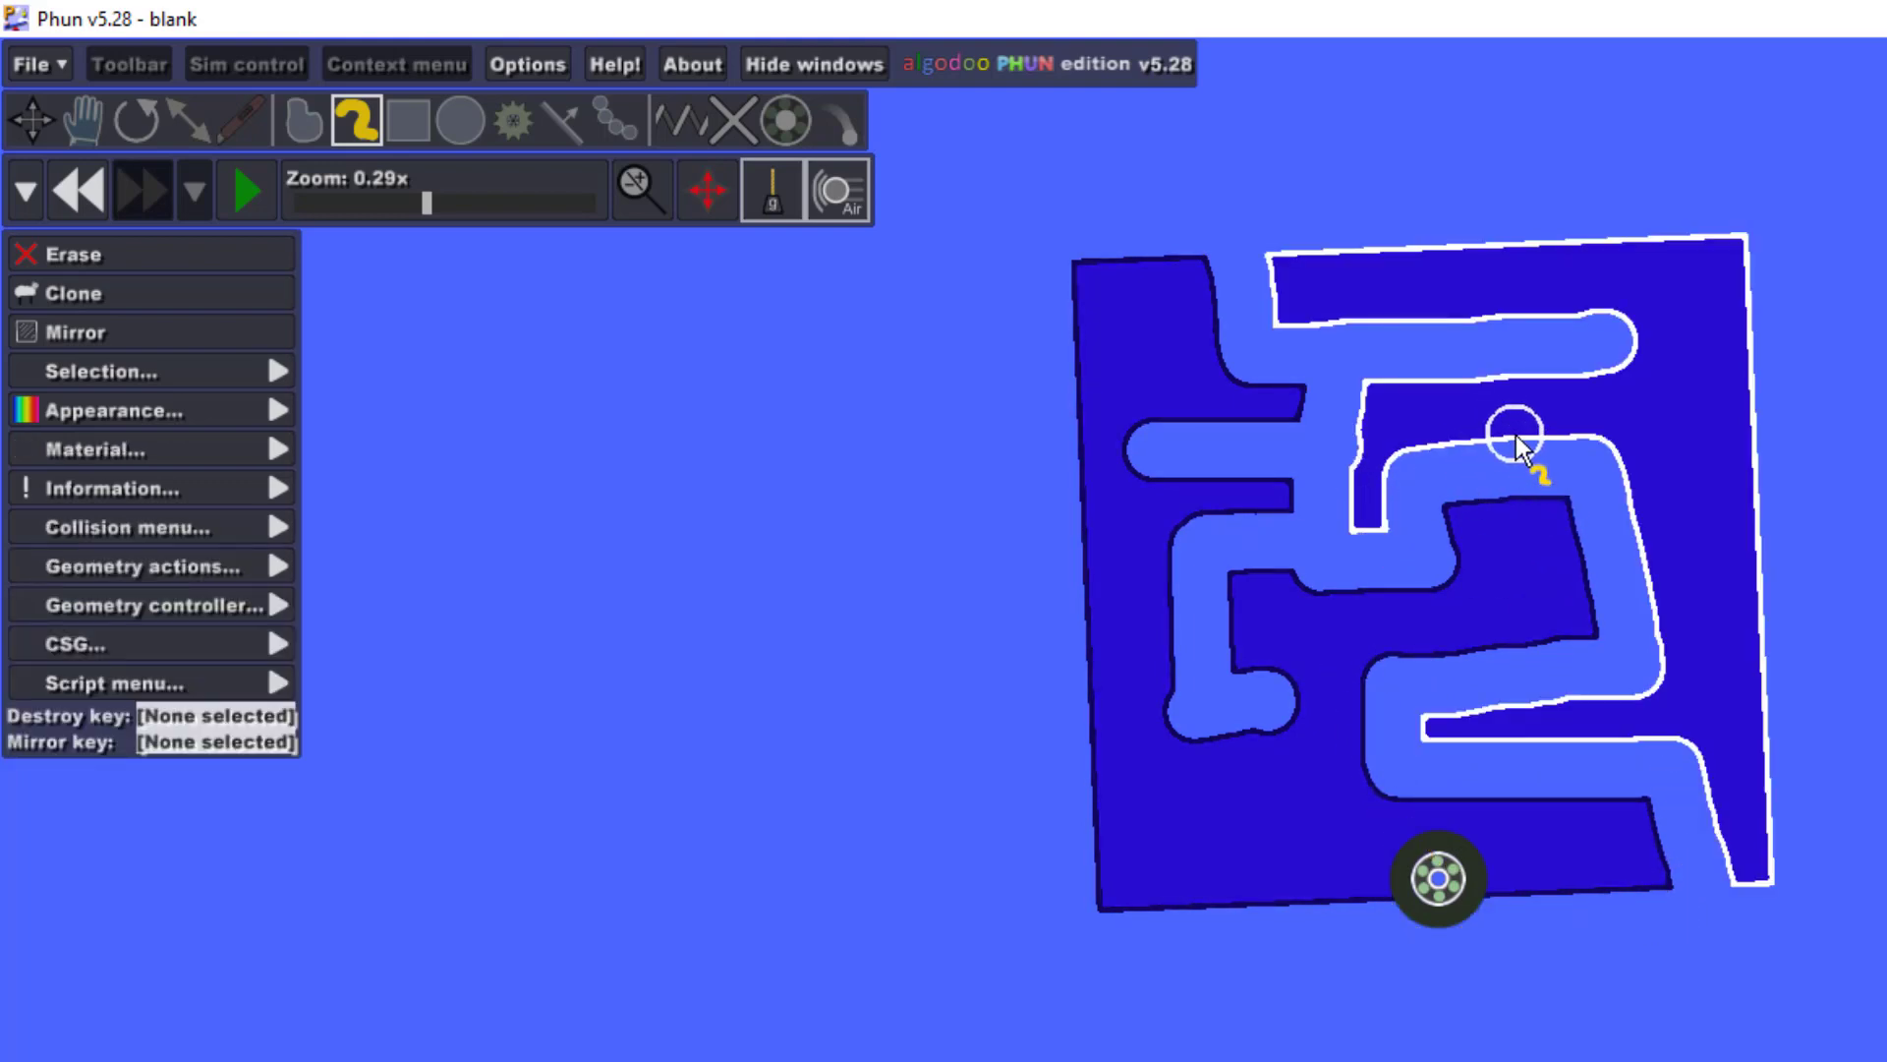
click(1519, 429)
click(1168, 631)
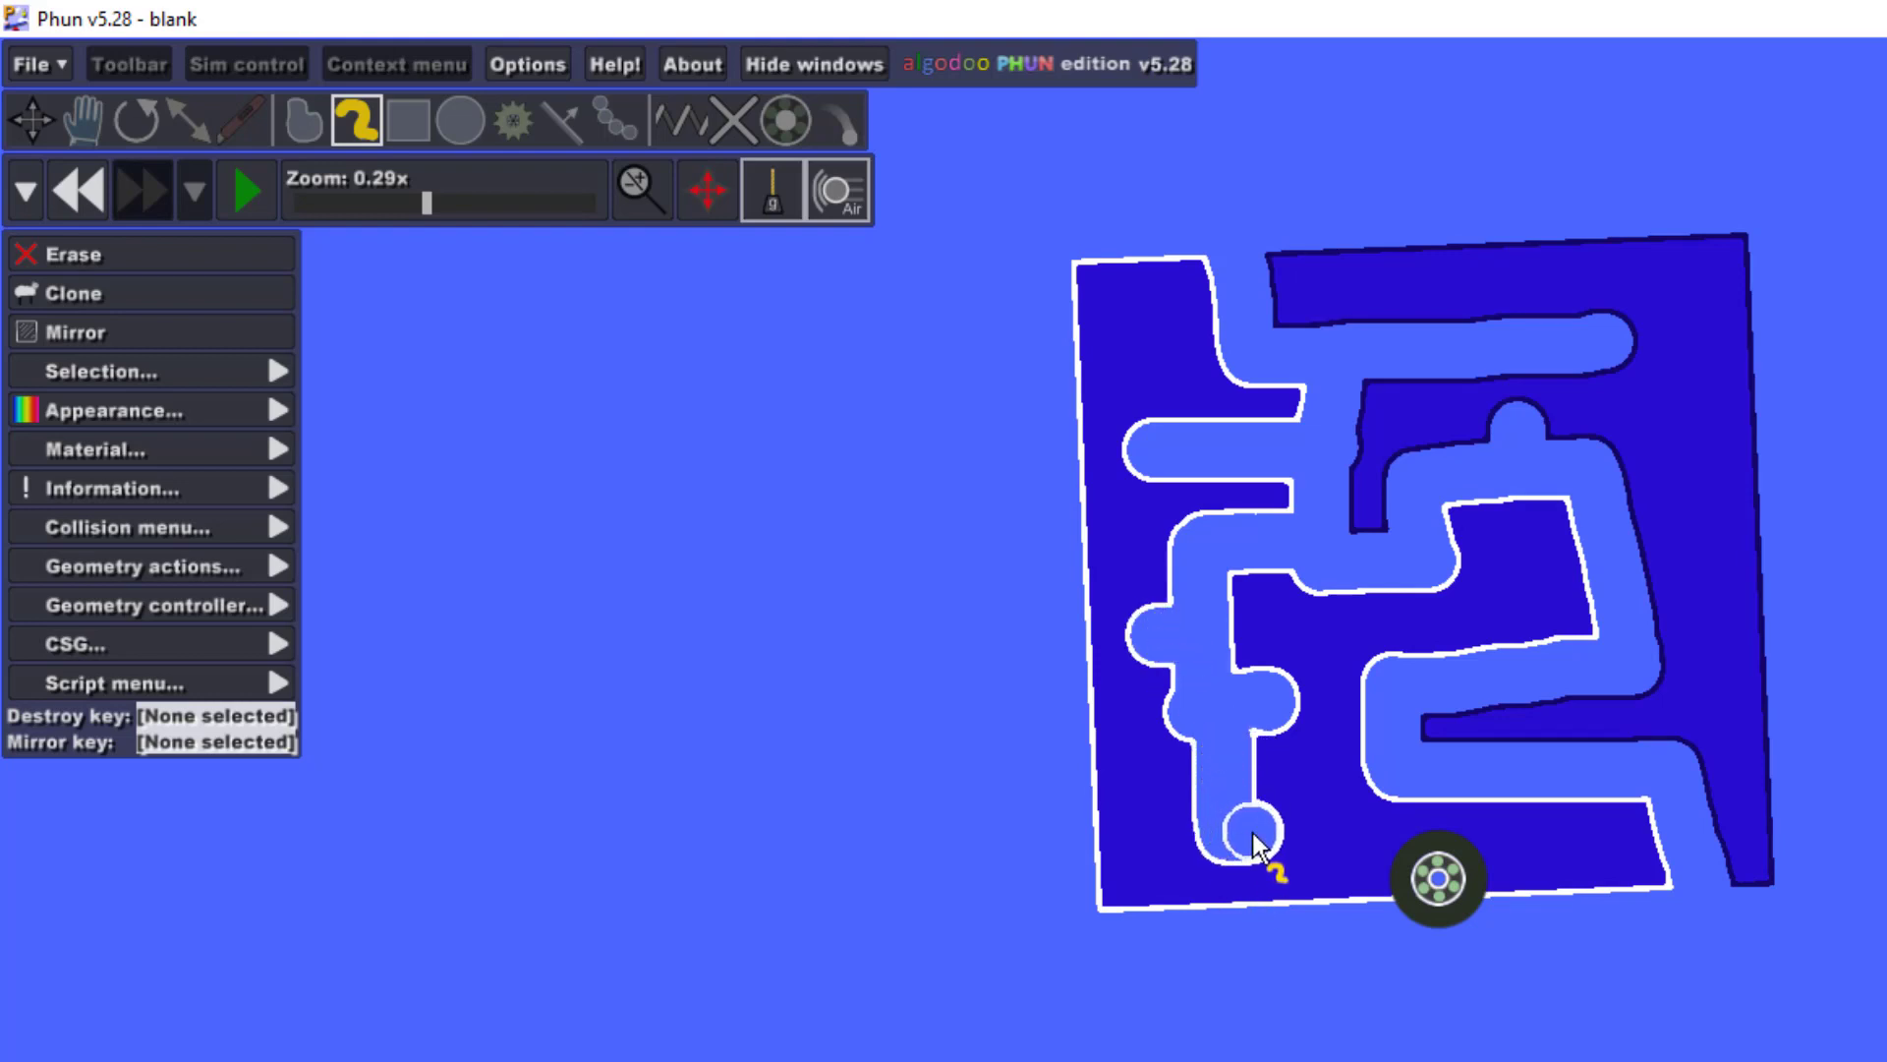
click(1302, 828)
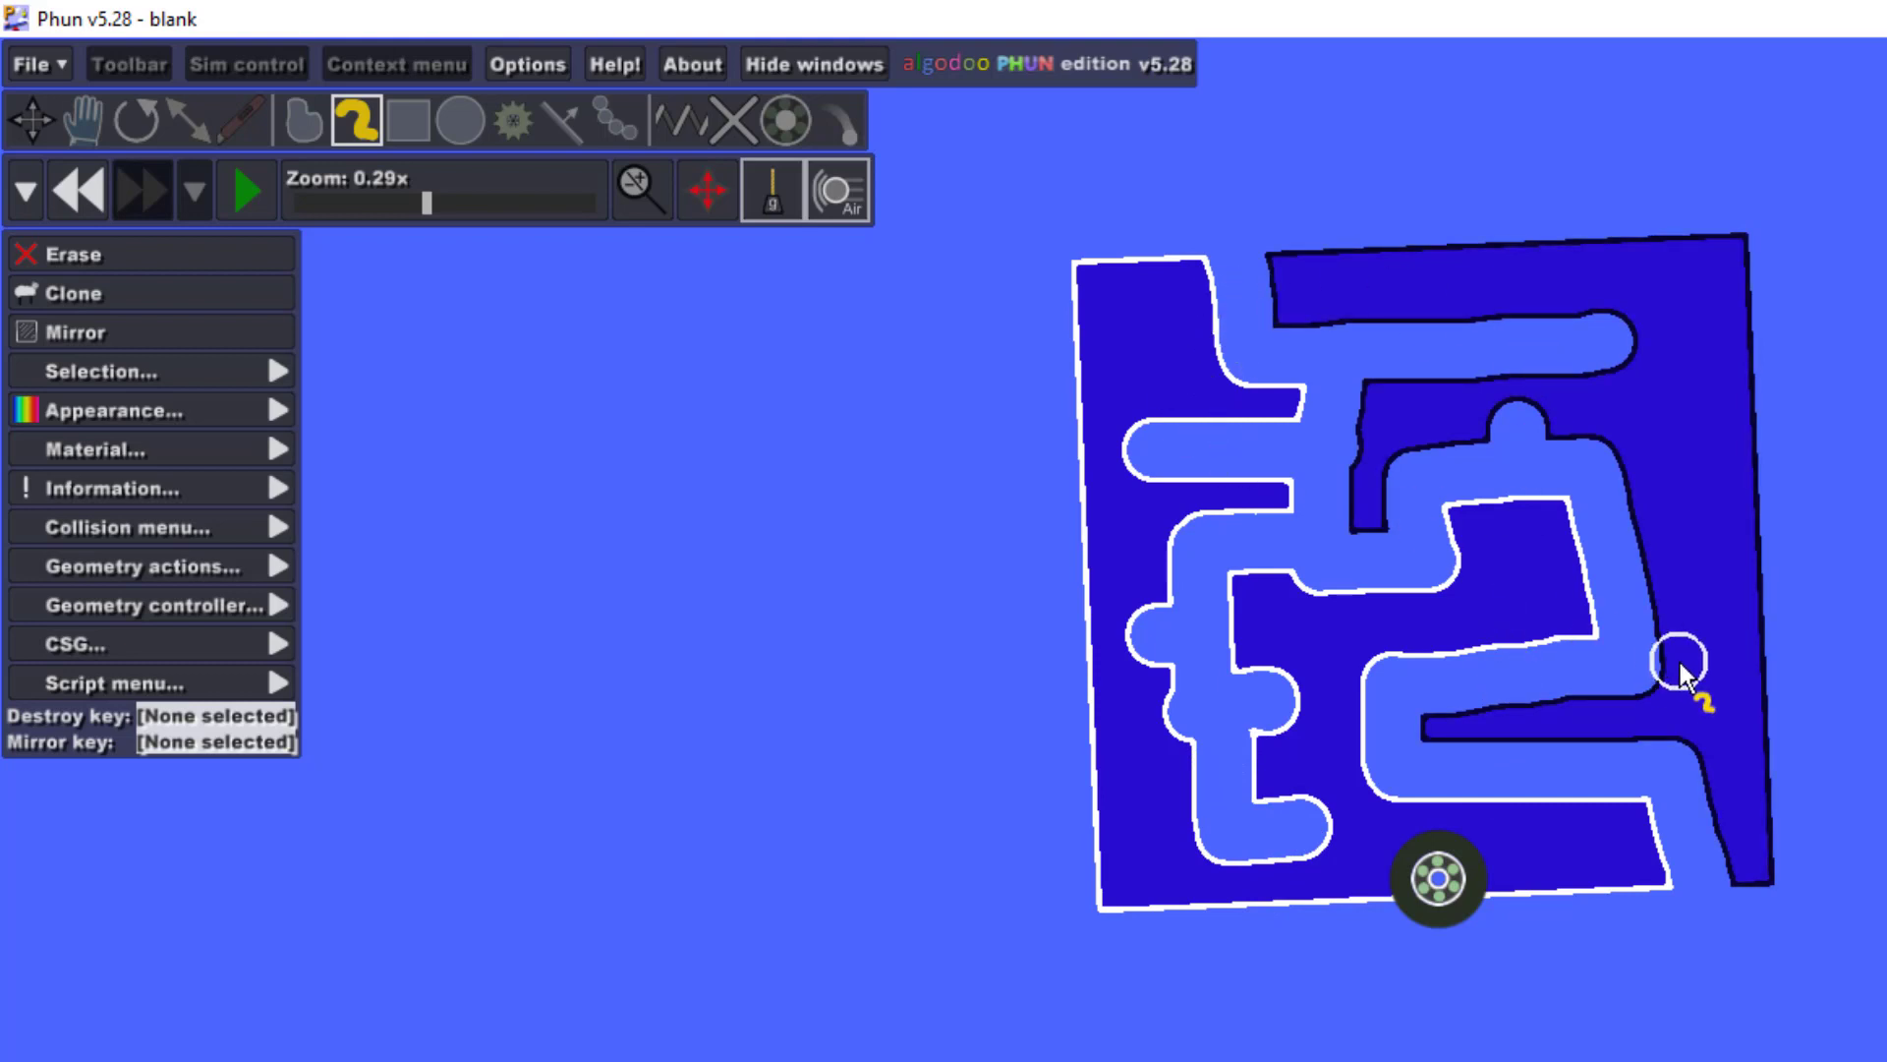
click(1453, 531)
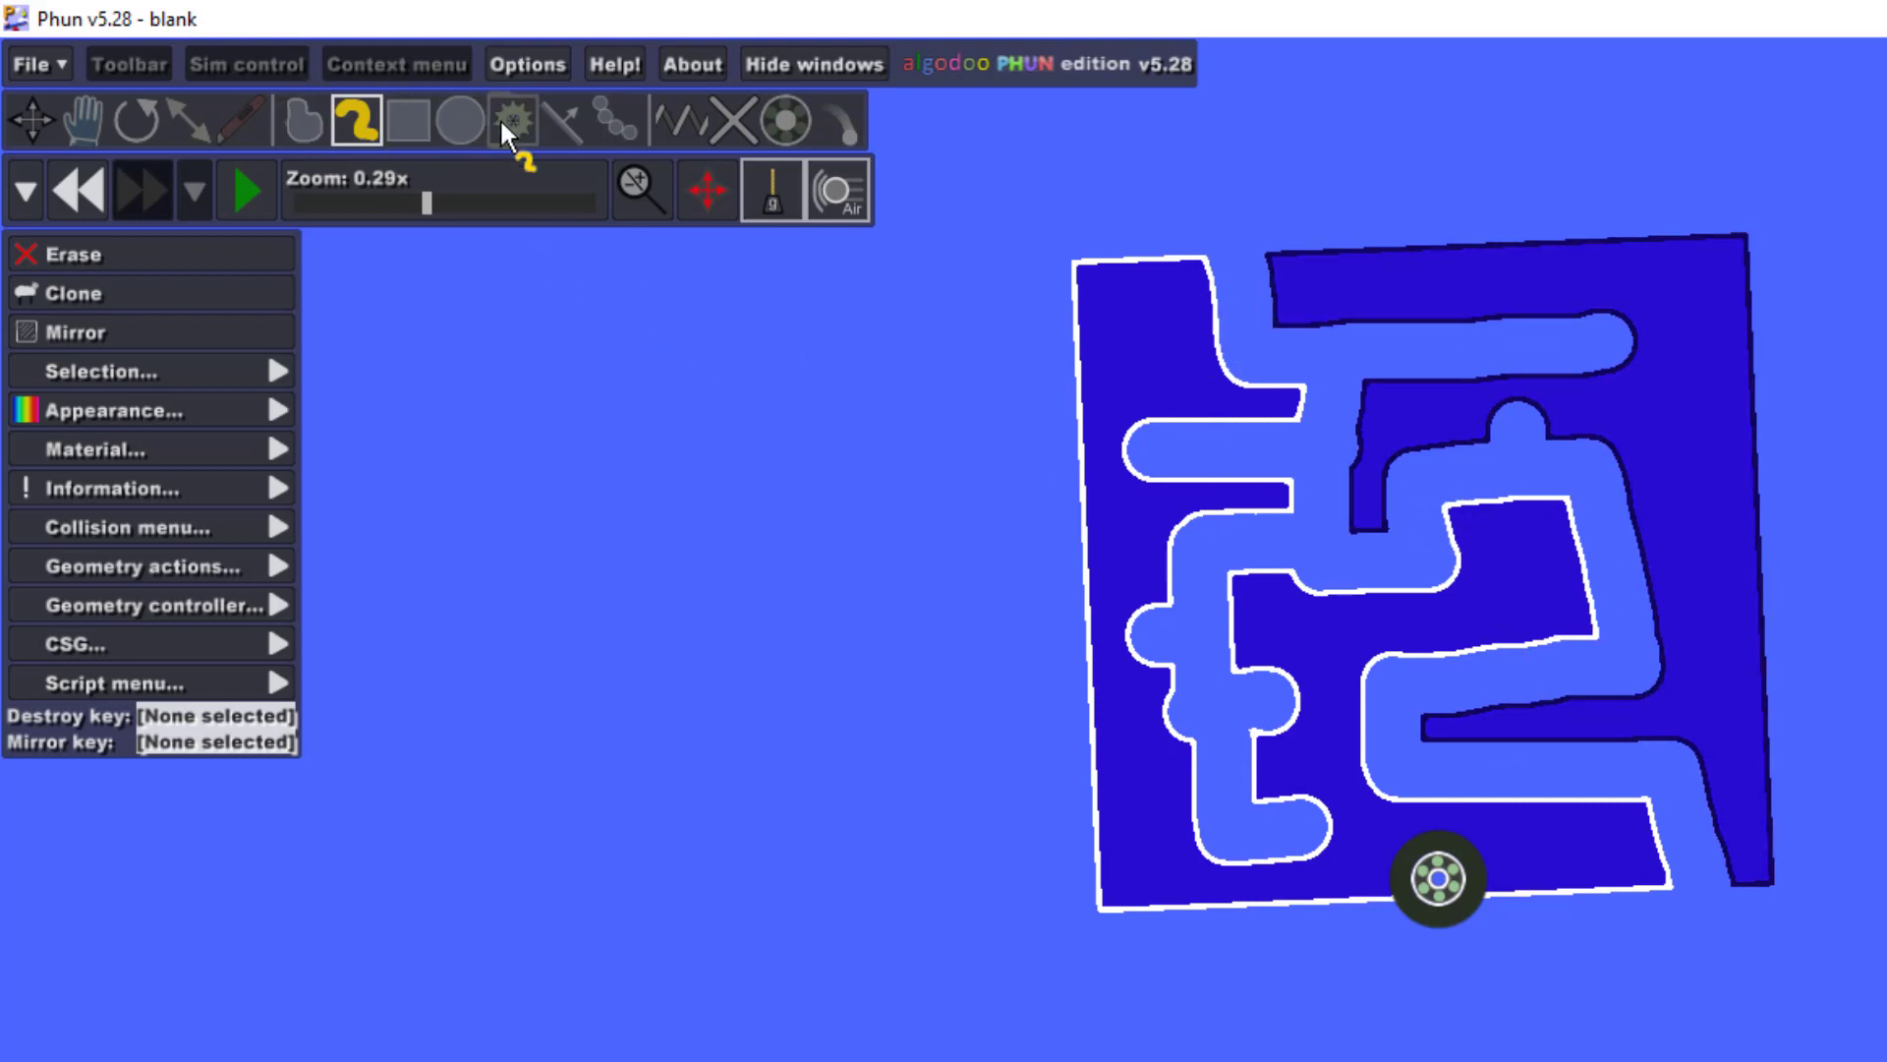
Step: Draw a thin horizontal bar across the maze's top entrance
click(411, 110)
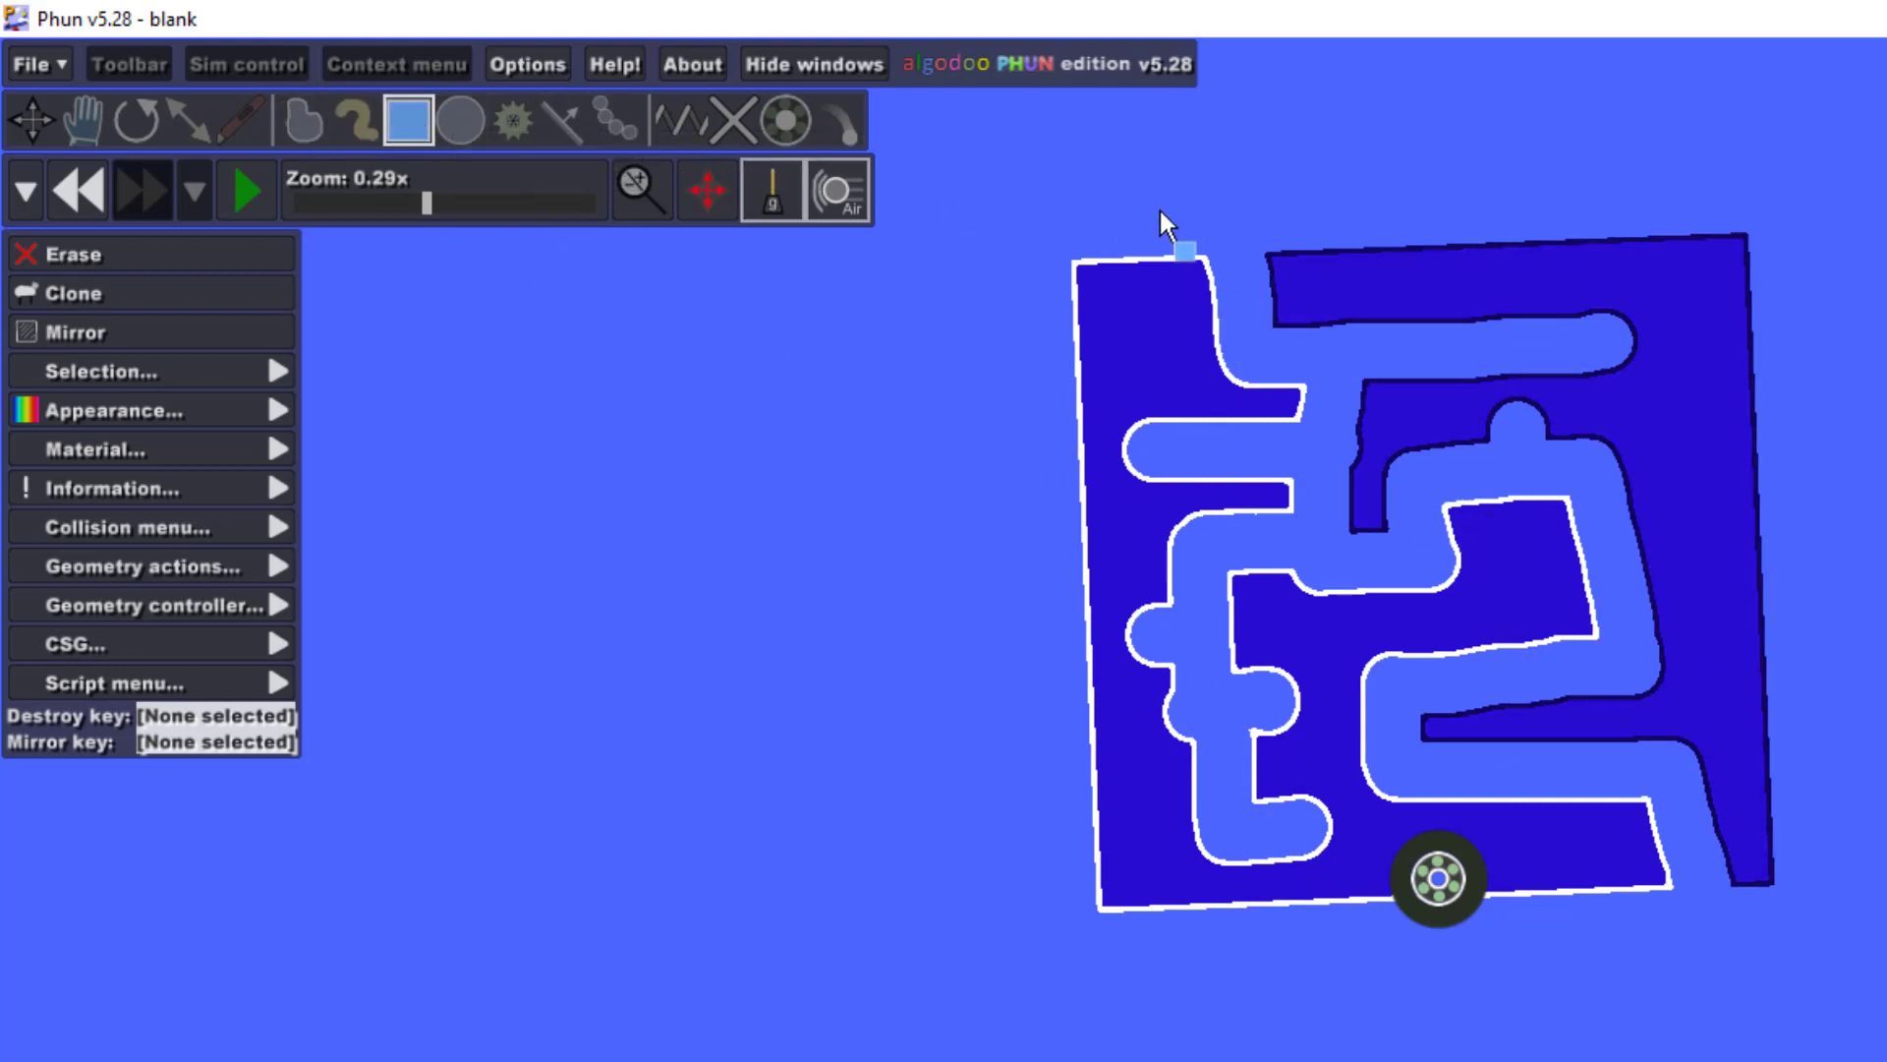
drag(1159, 208, 1294, 275)
key(b)
Step: Fixate both ends of the entrance bar to the maze and turn off all its collision groups, keeping Collides with water on
scroll(1293, 281, up, 4)
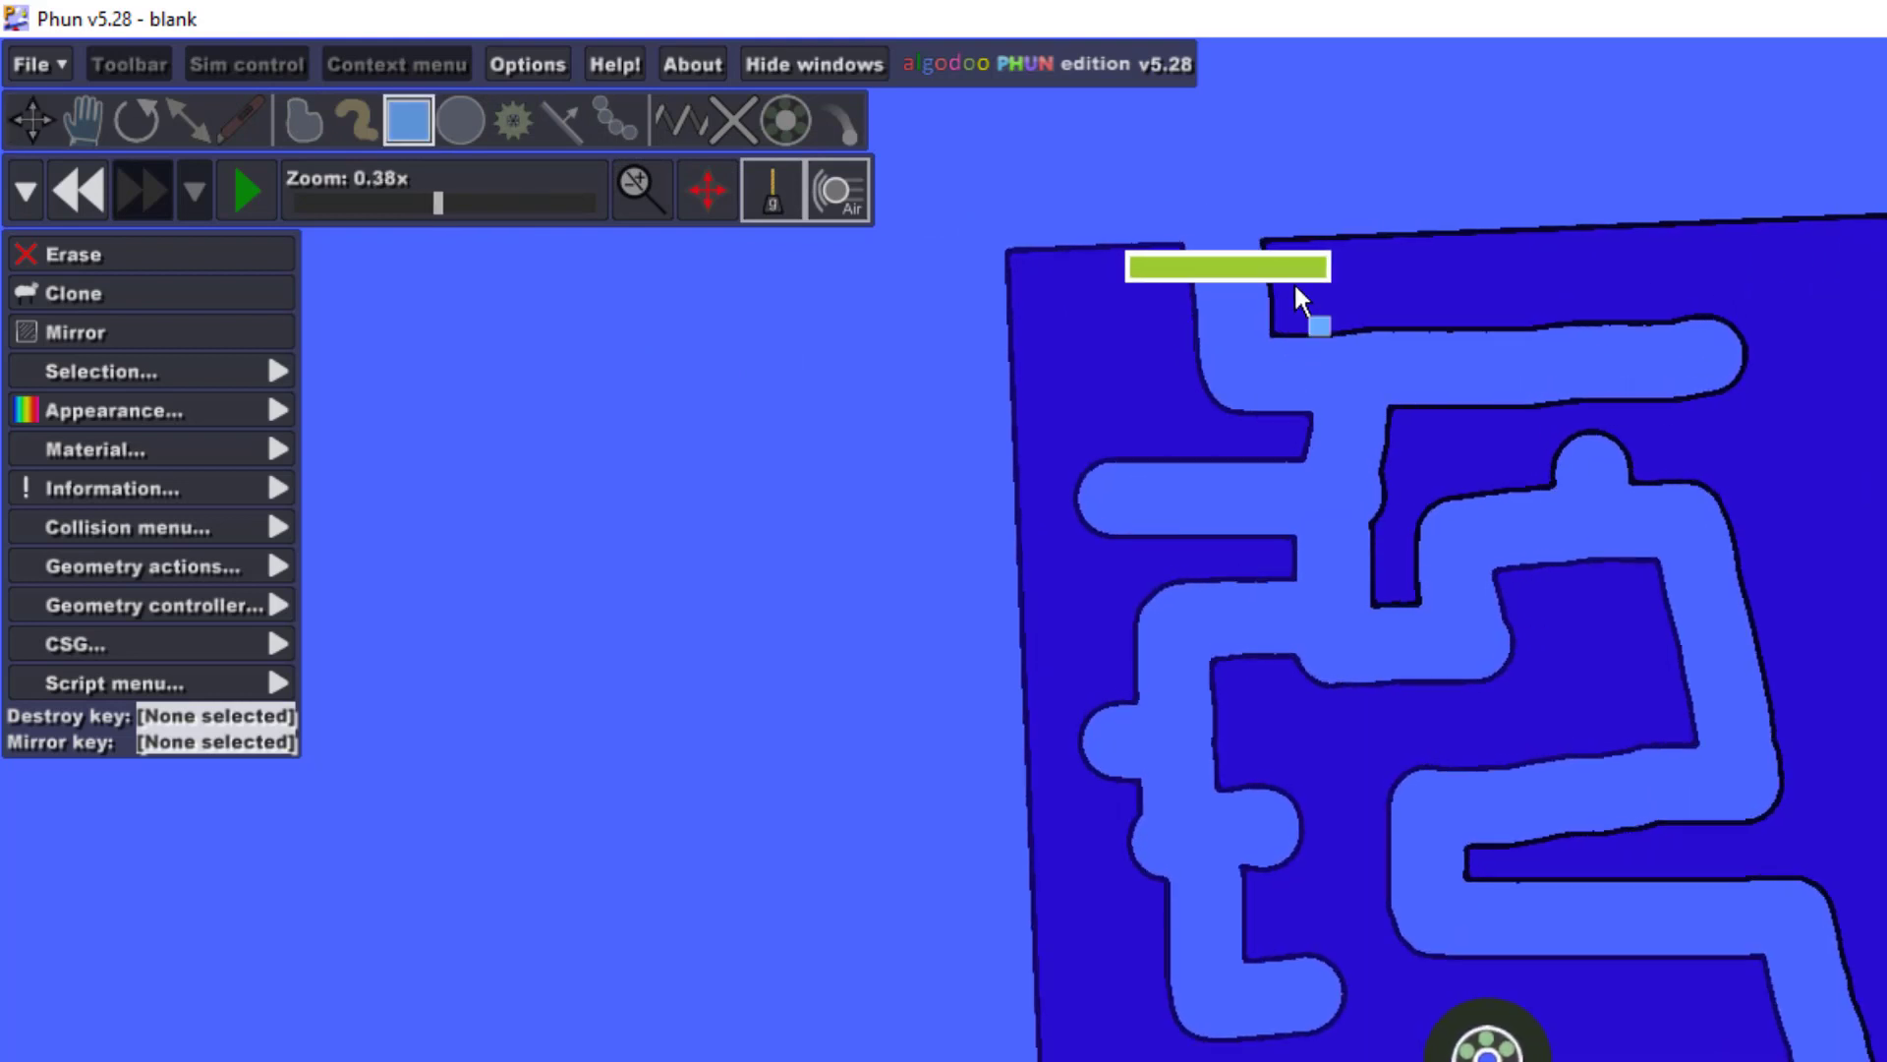
click(724, 112)
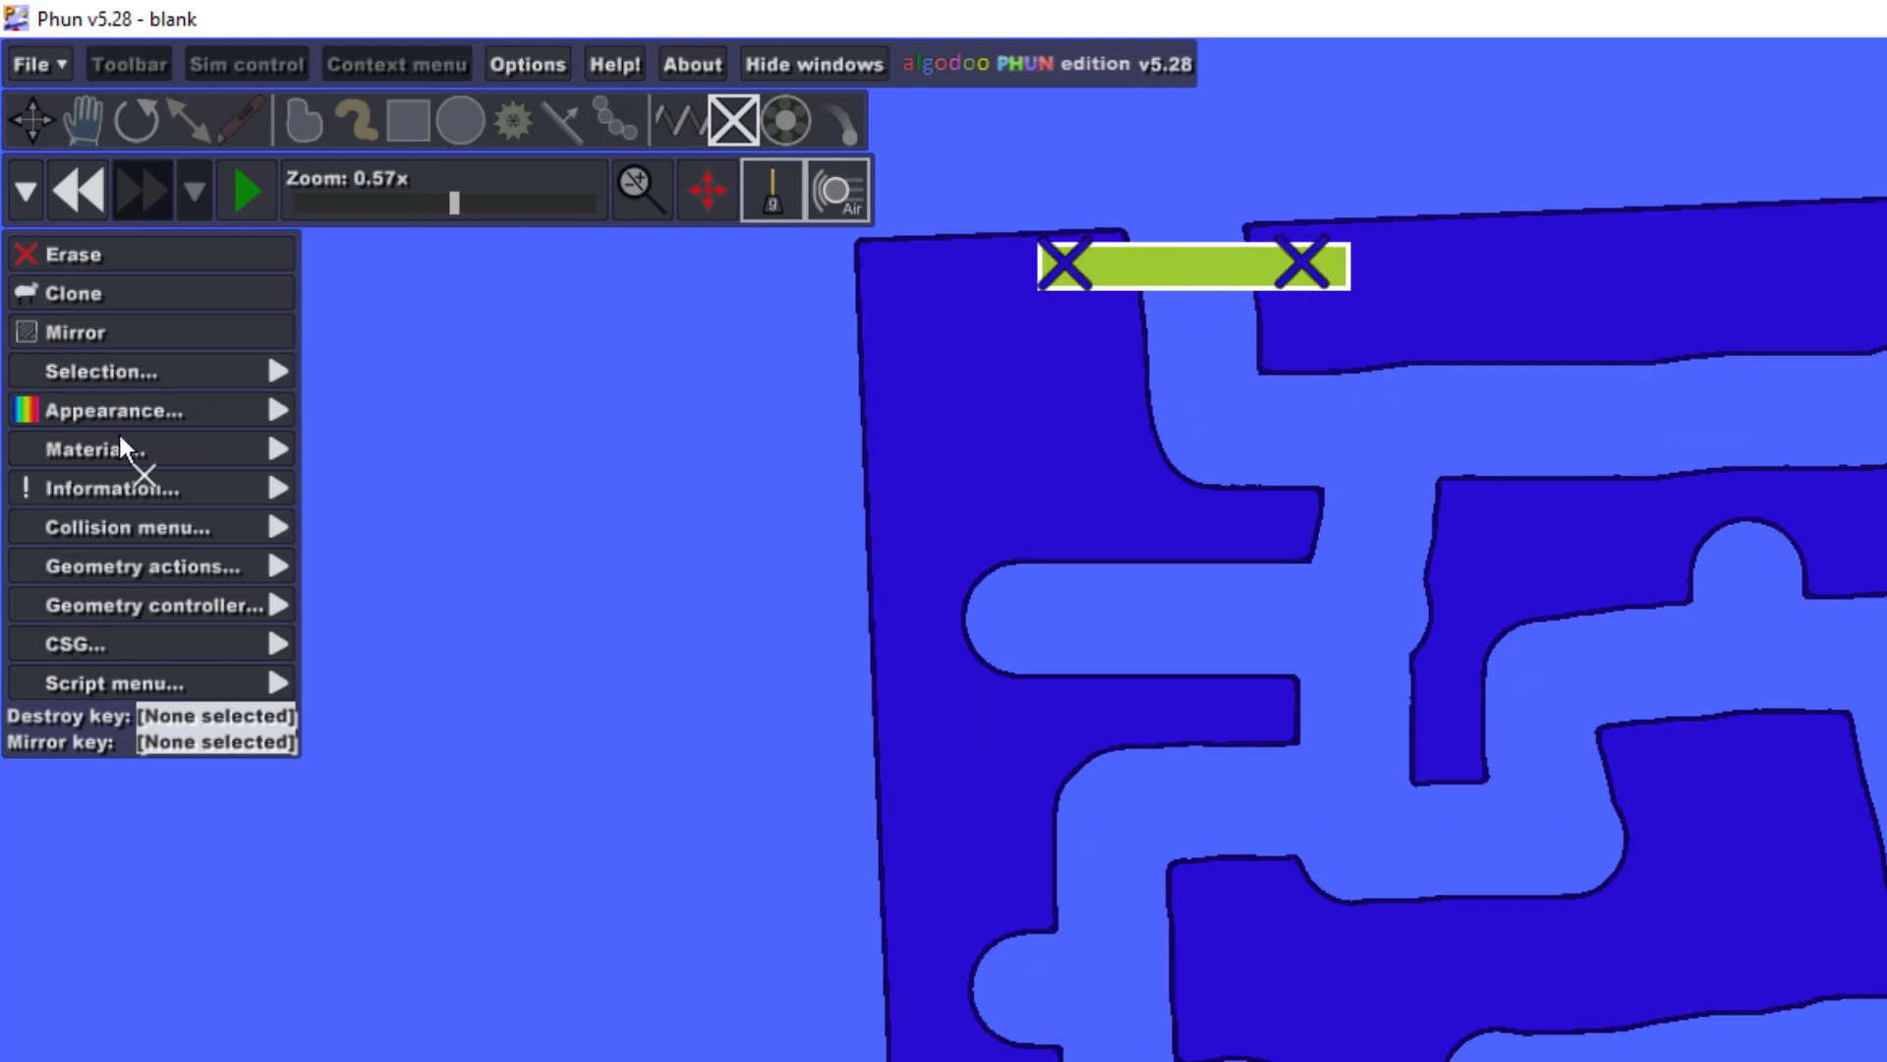
click(114, 517)
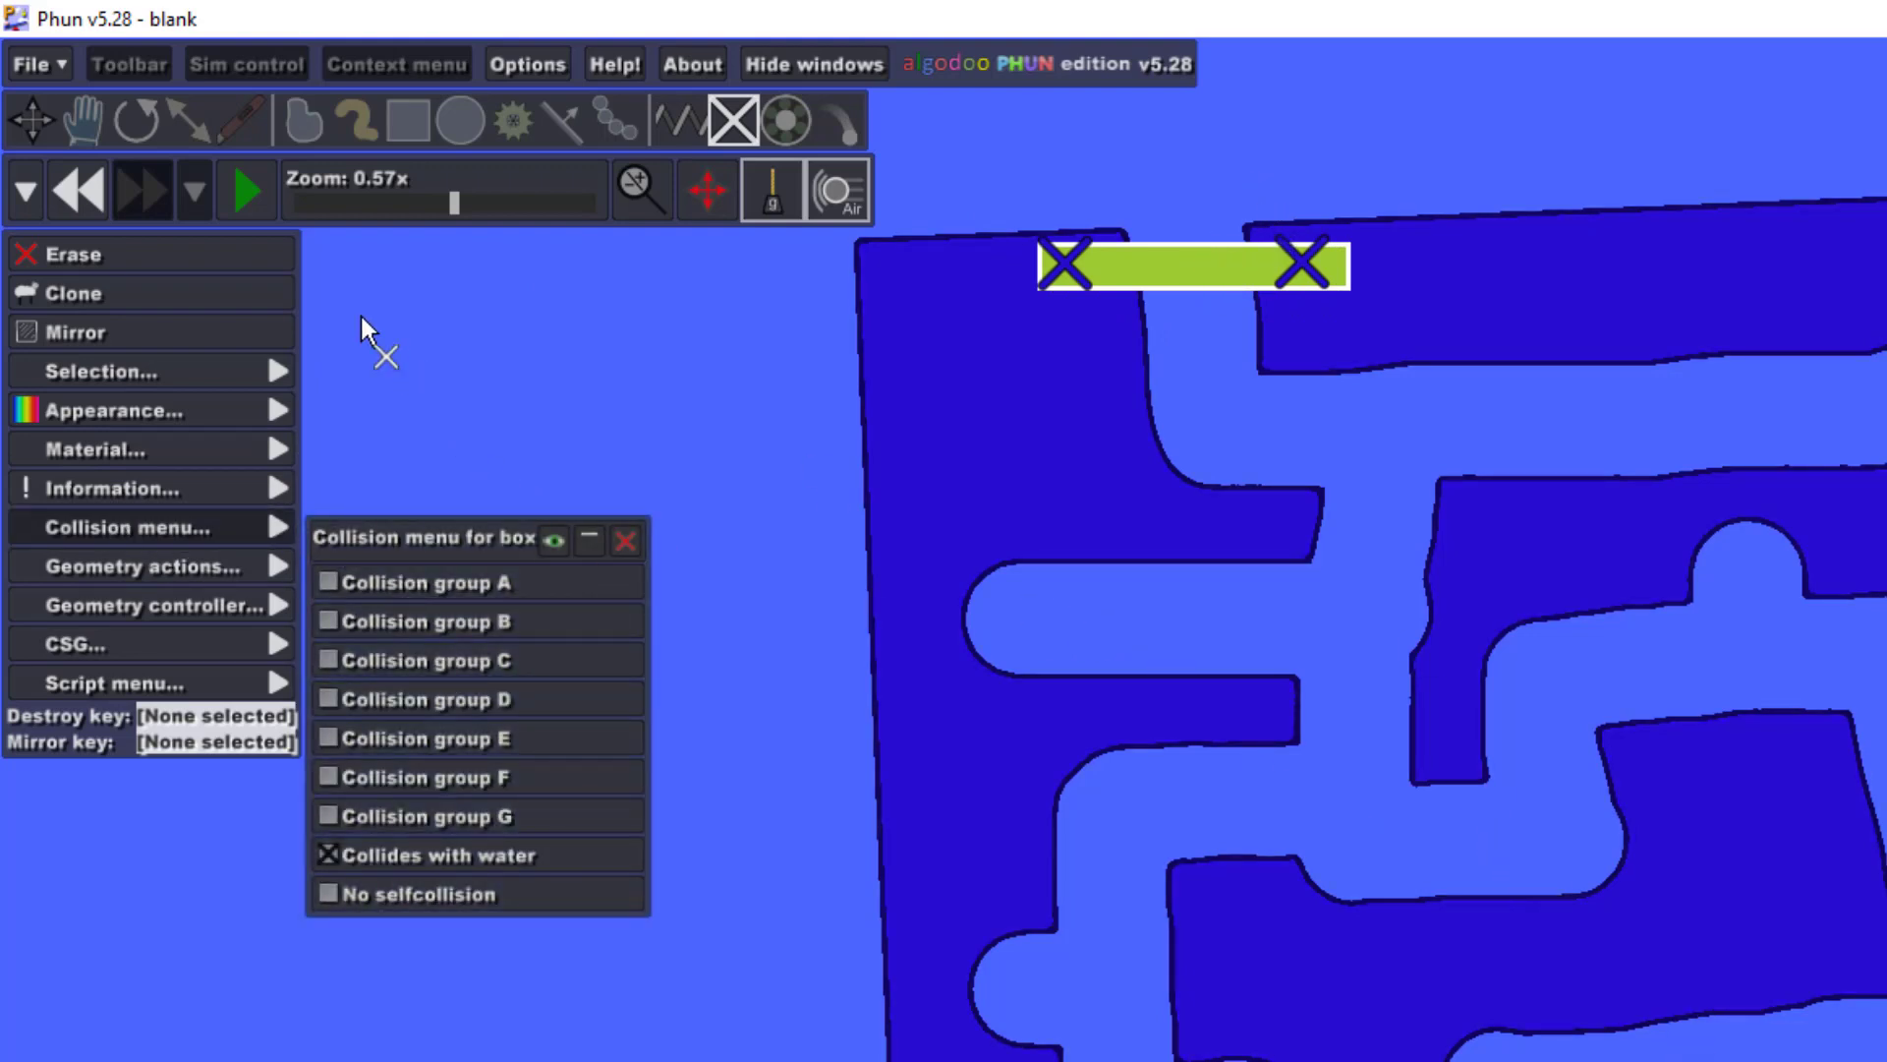
Step: Run the simulation to test tilting the maze back and forth on its hinge, and pause it
scroll(360, 311, down, 3)
click(255, 198)
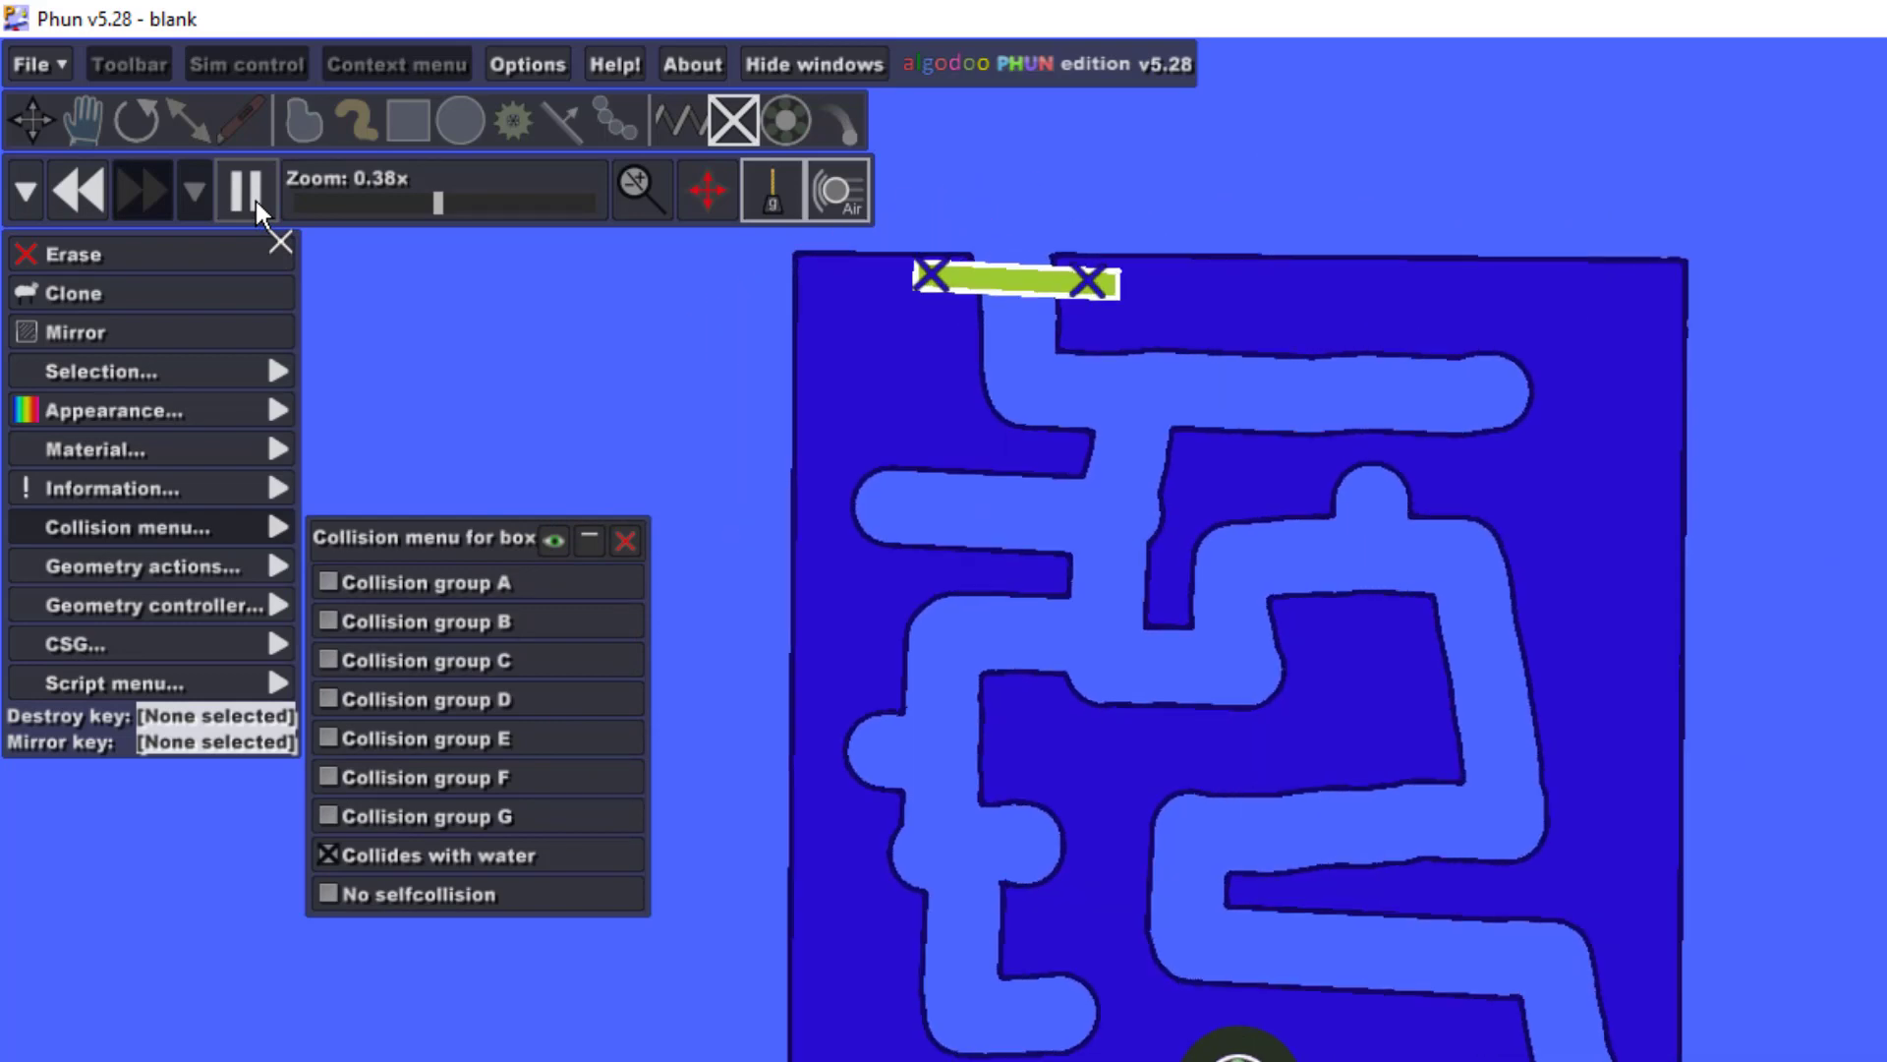
click(254, 198)
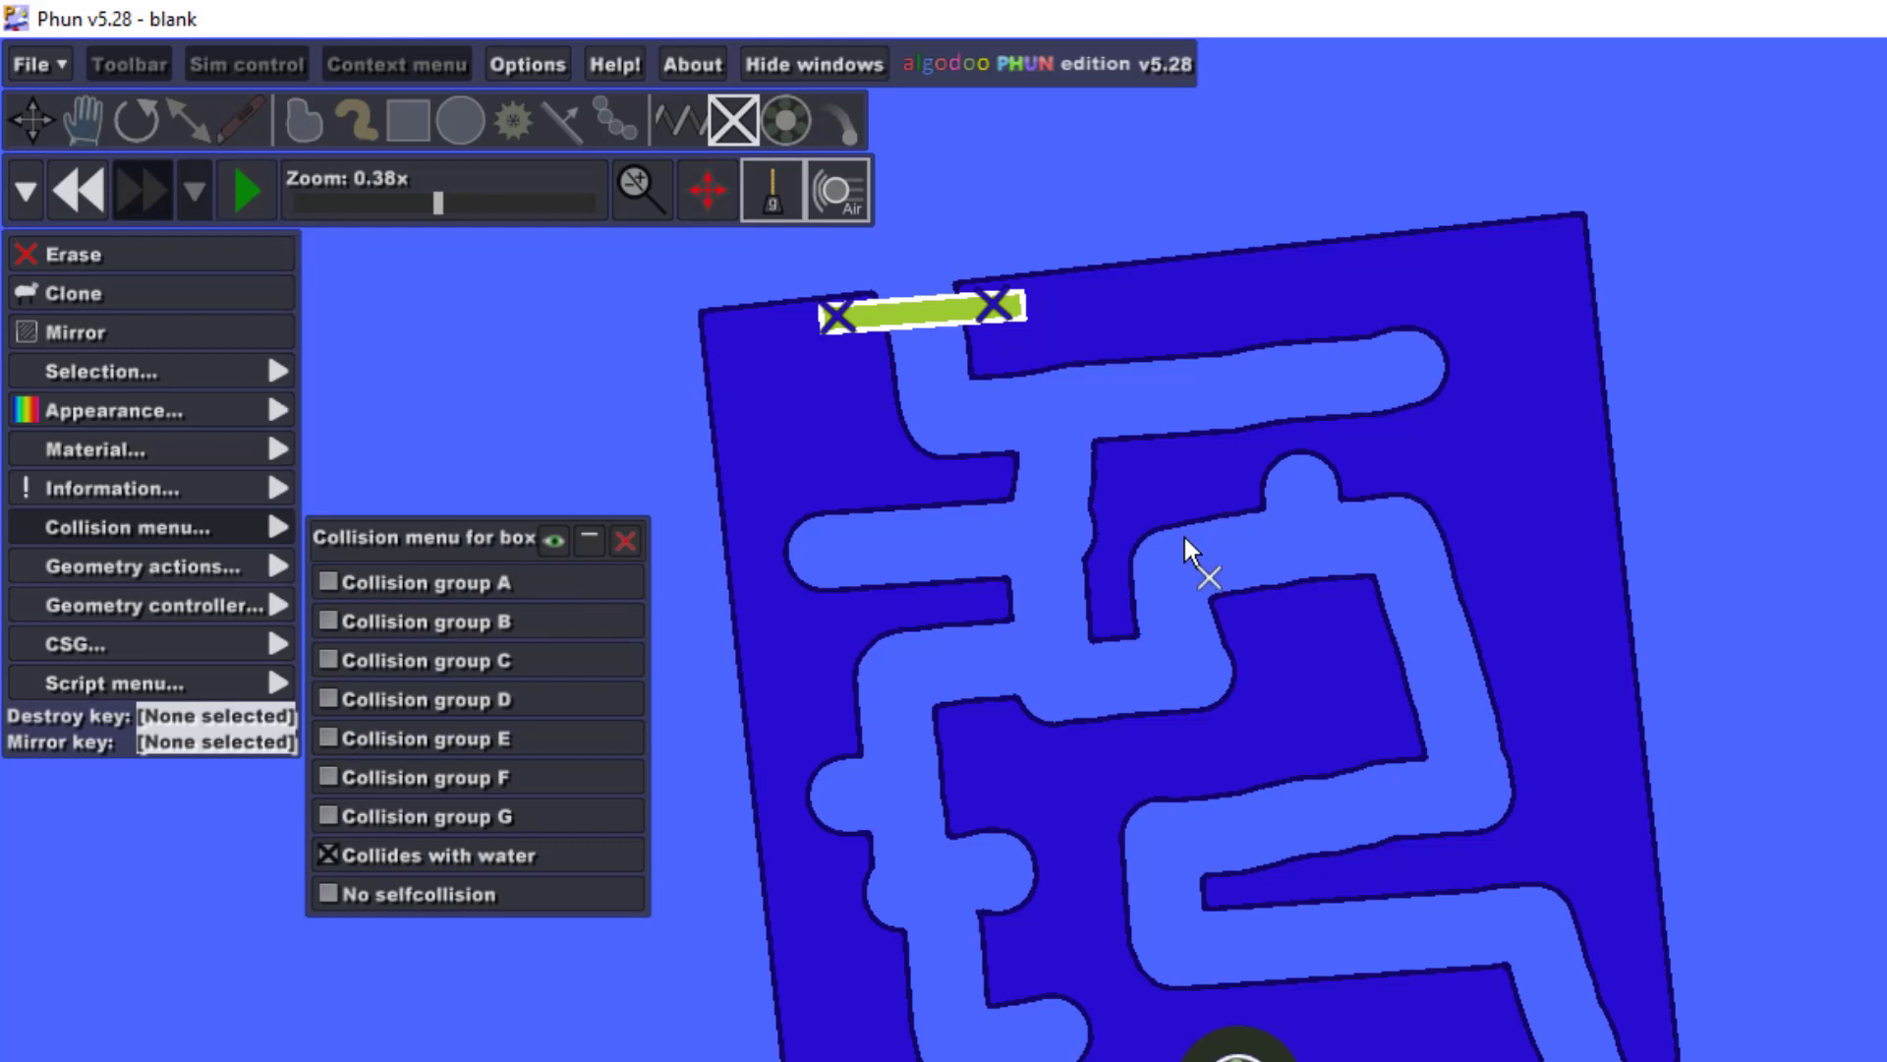
key(space)
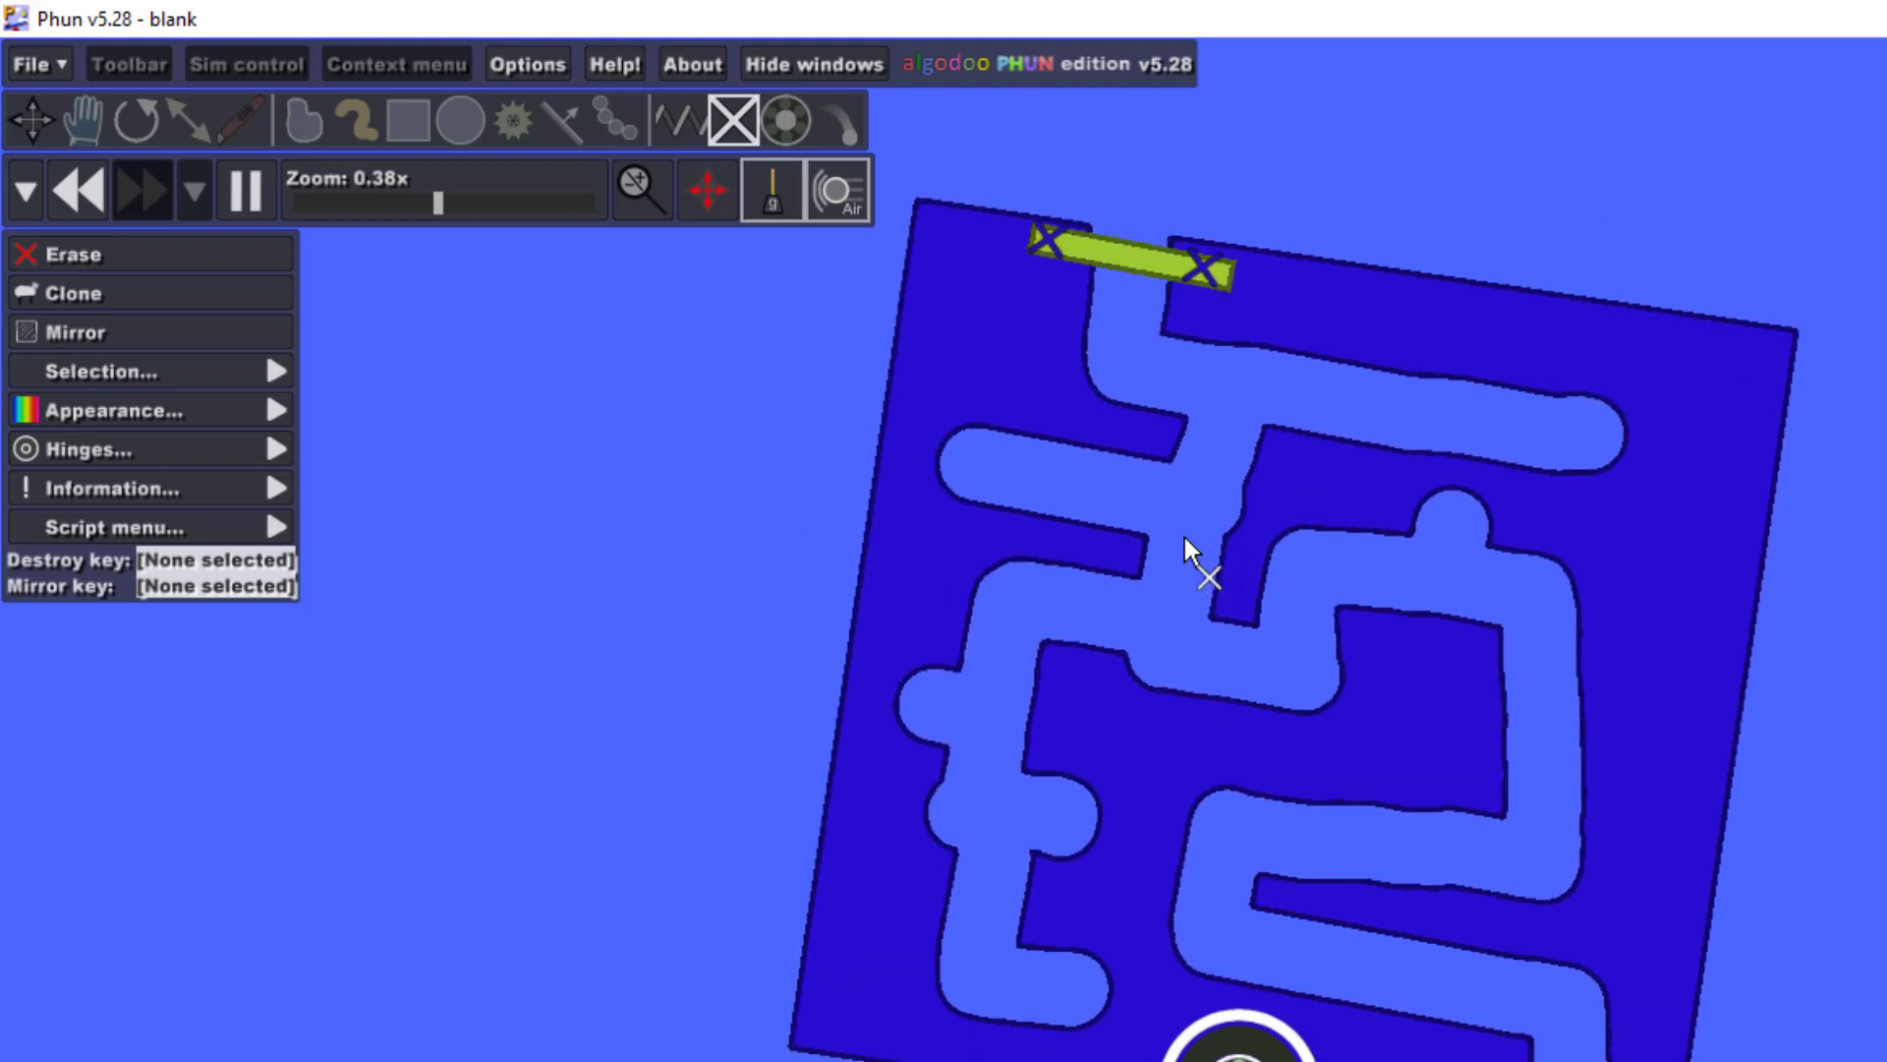
key(space)
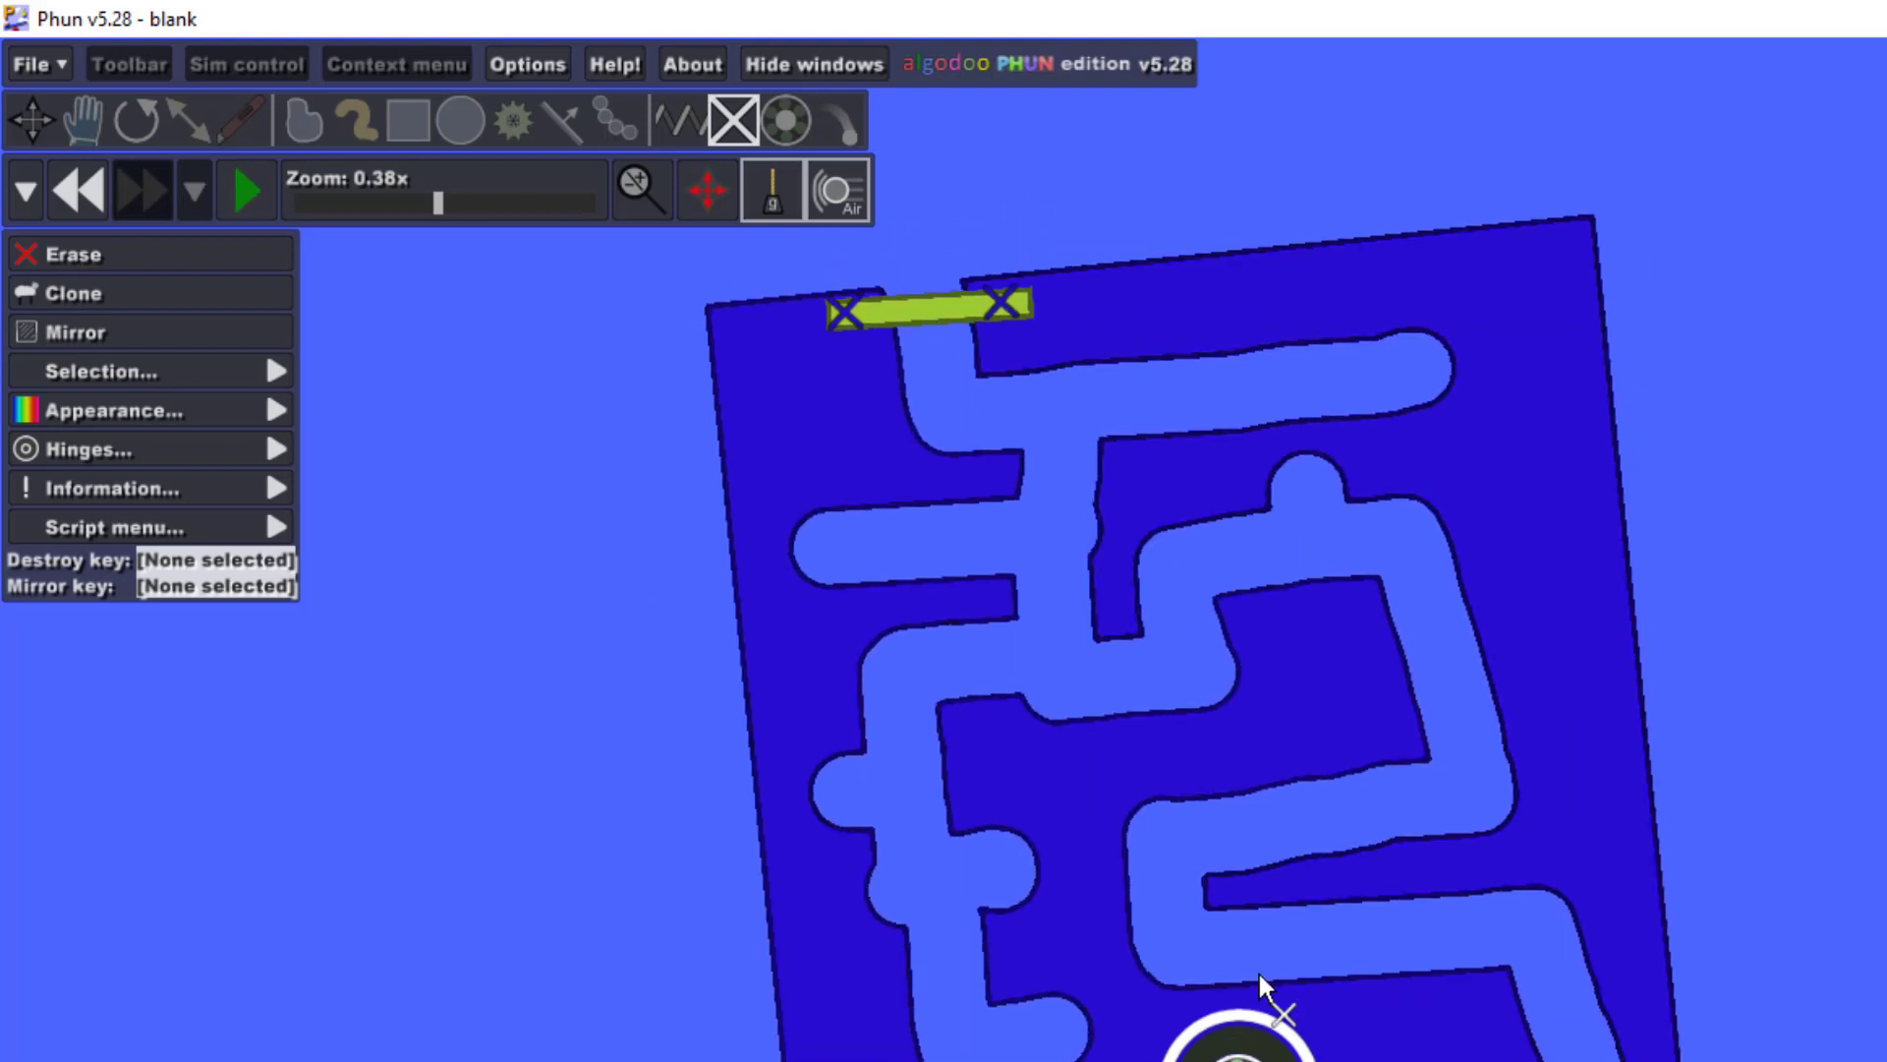
Step: Enable Auto-brake on the maze's hinge and run the simulation
click(266, 442)
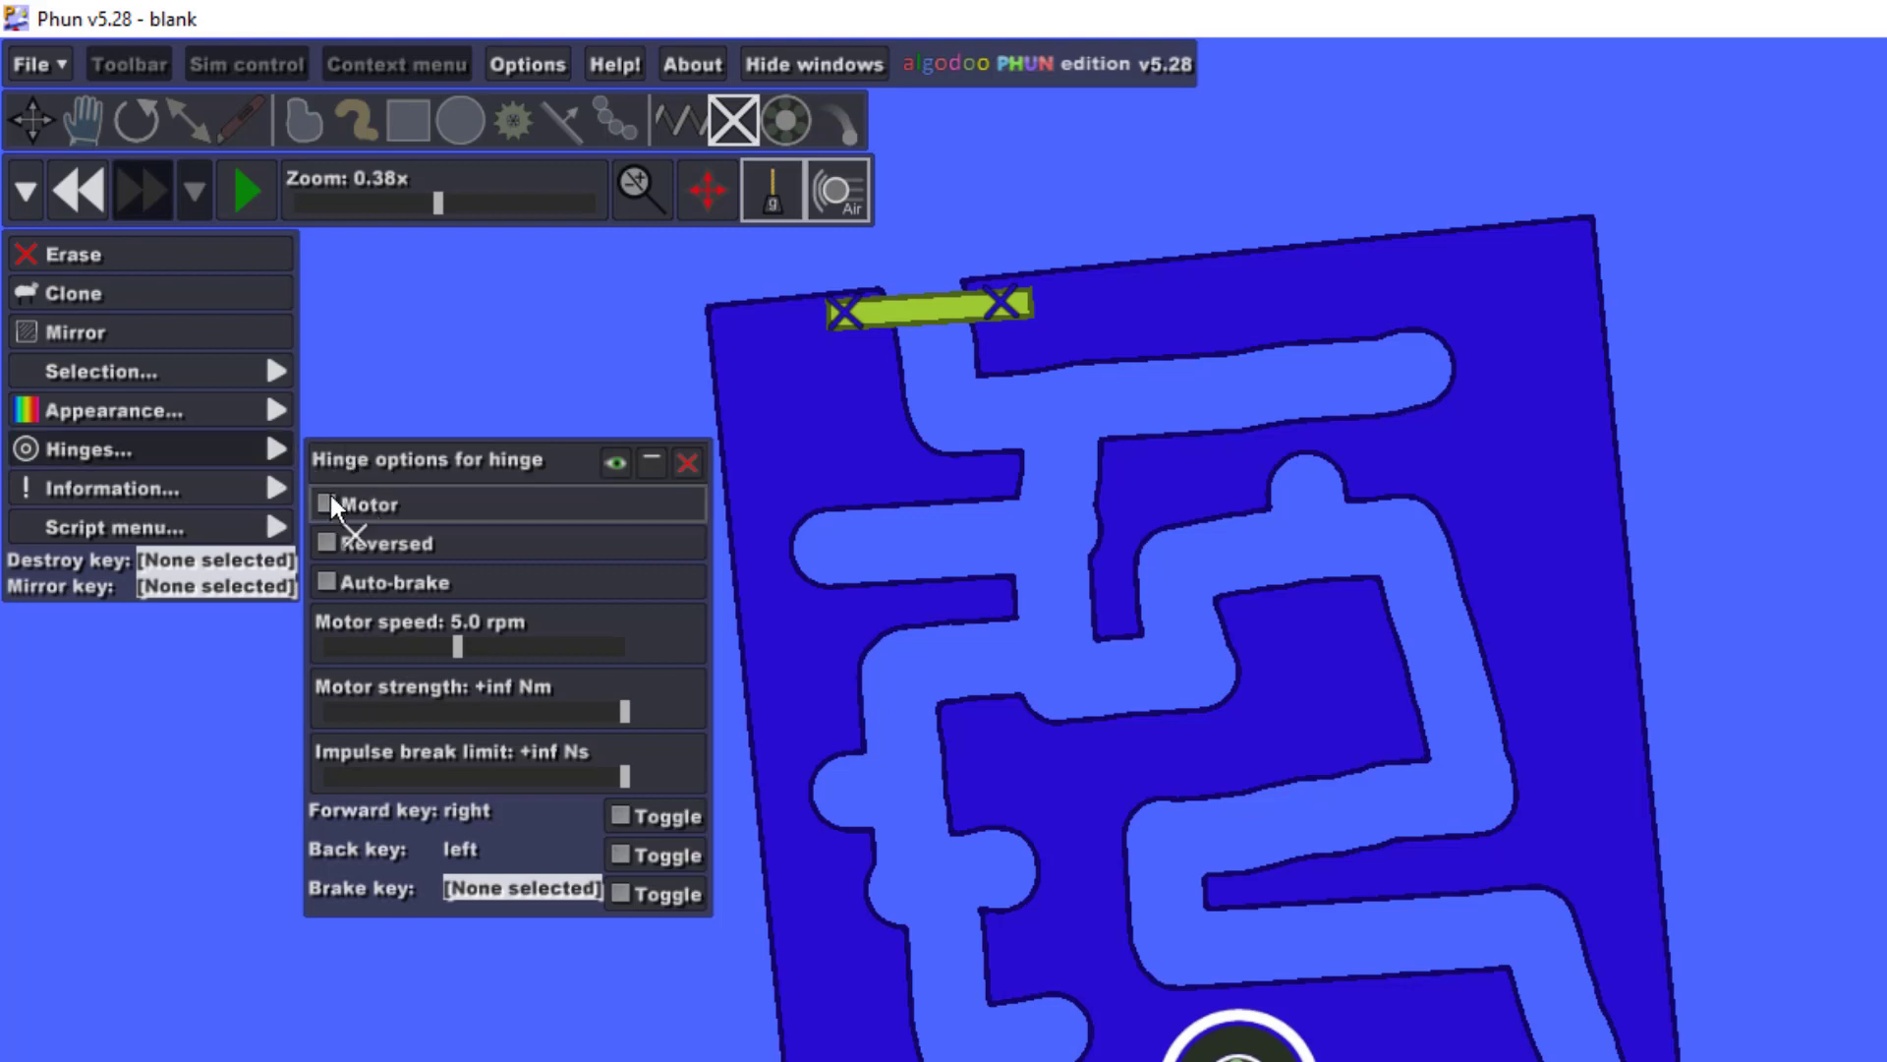
click(328, 580)
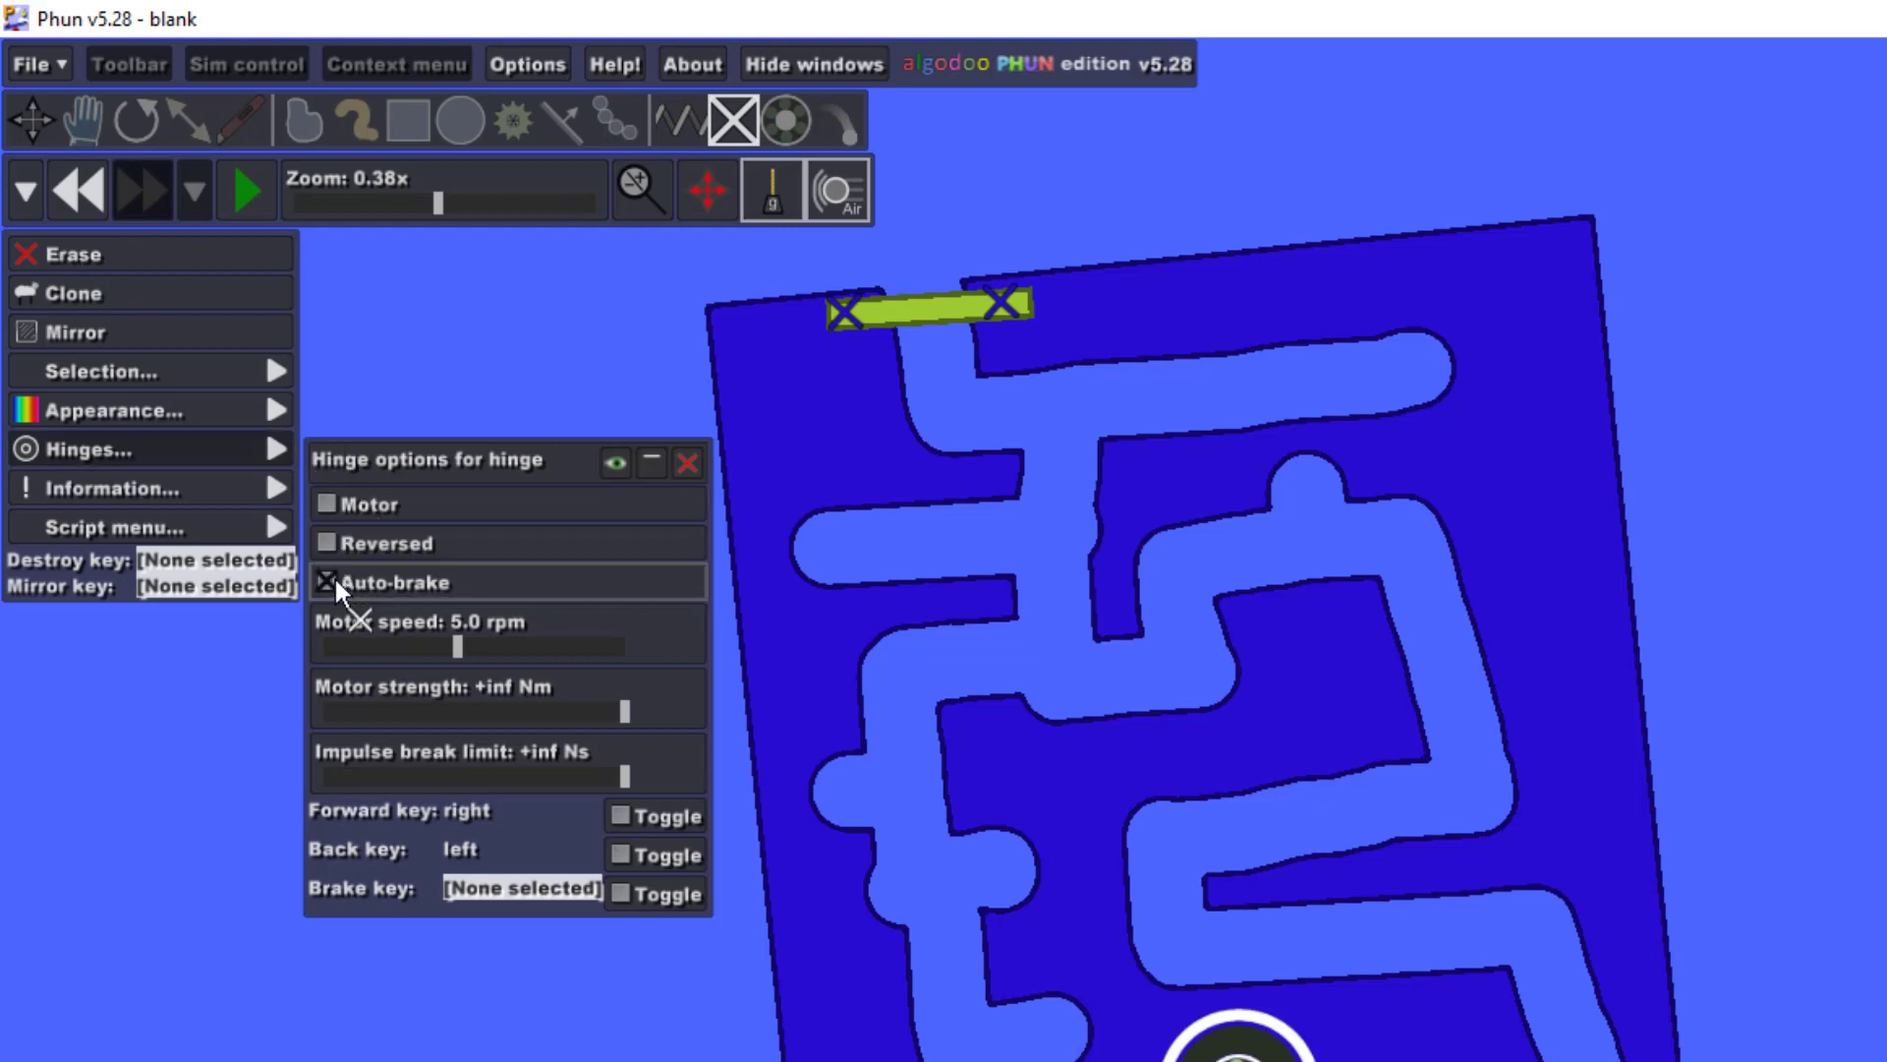
click(251, 192)
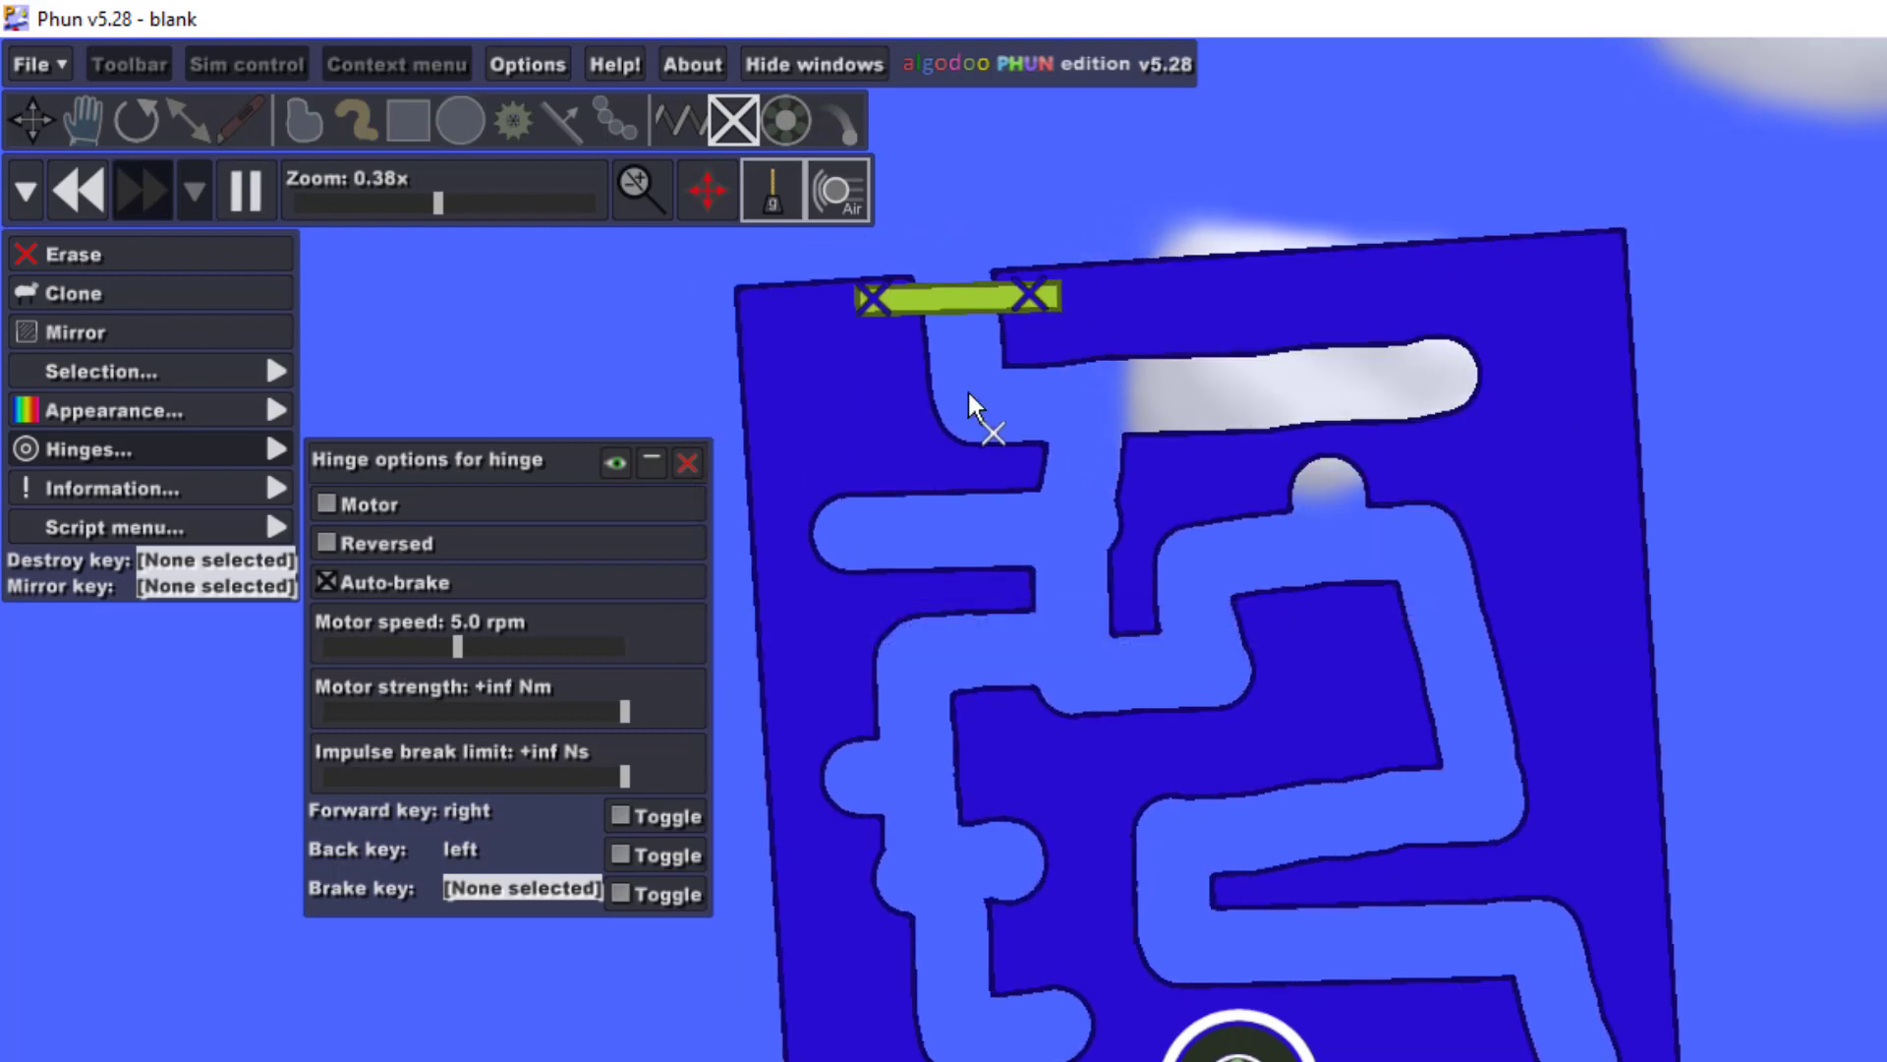
Step: Make the entrance bar invisible by turning off Draw borders and lowering its opacity to zero
click(32, 120)
click(983, 295)
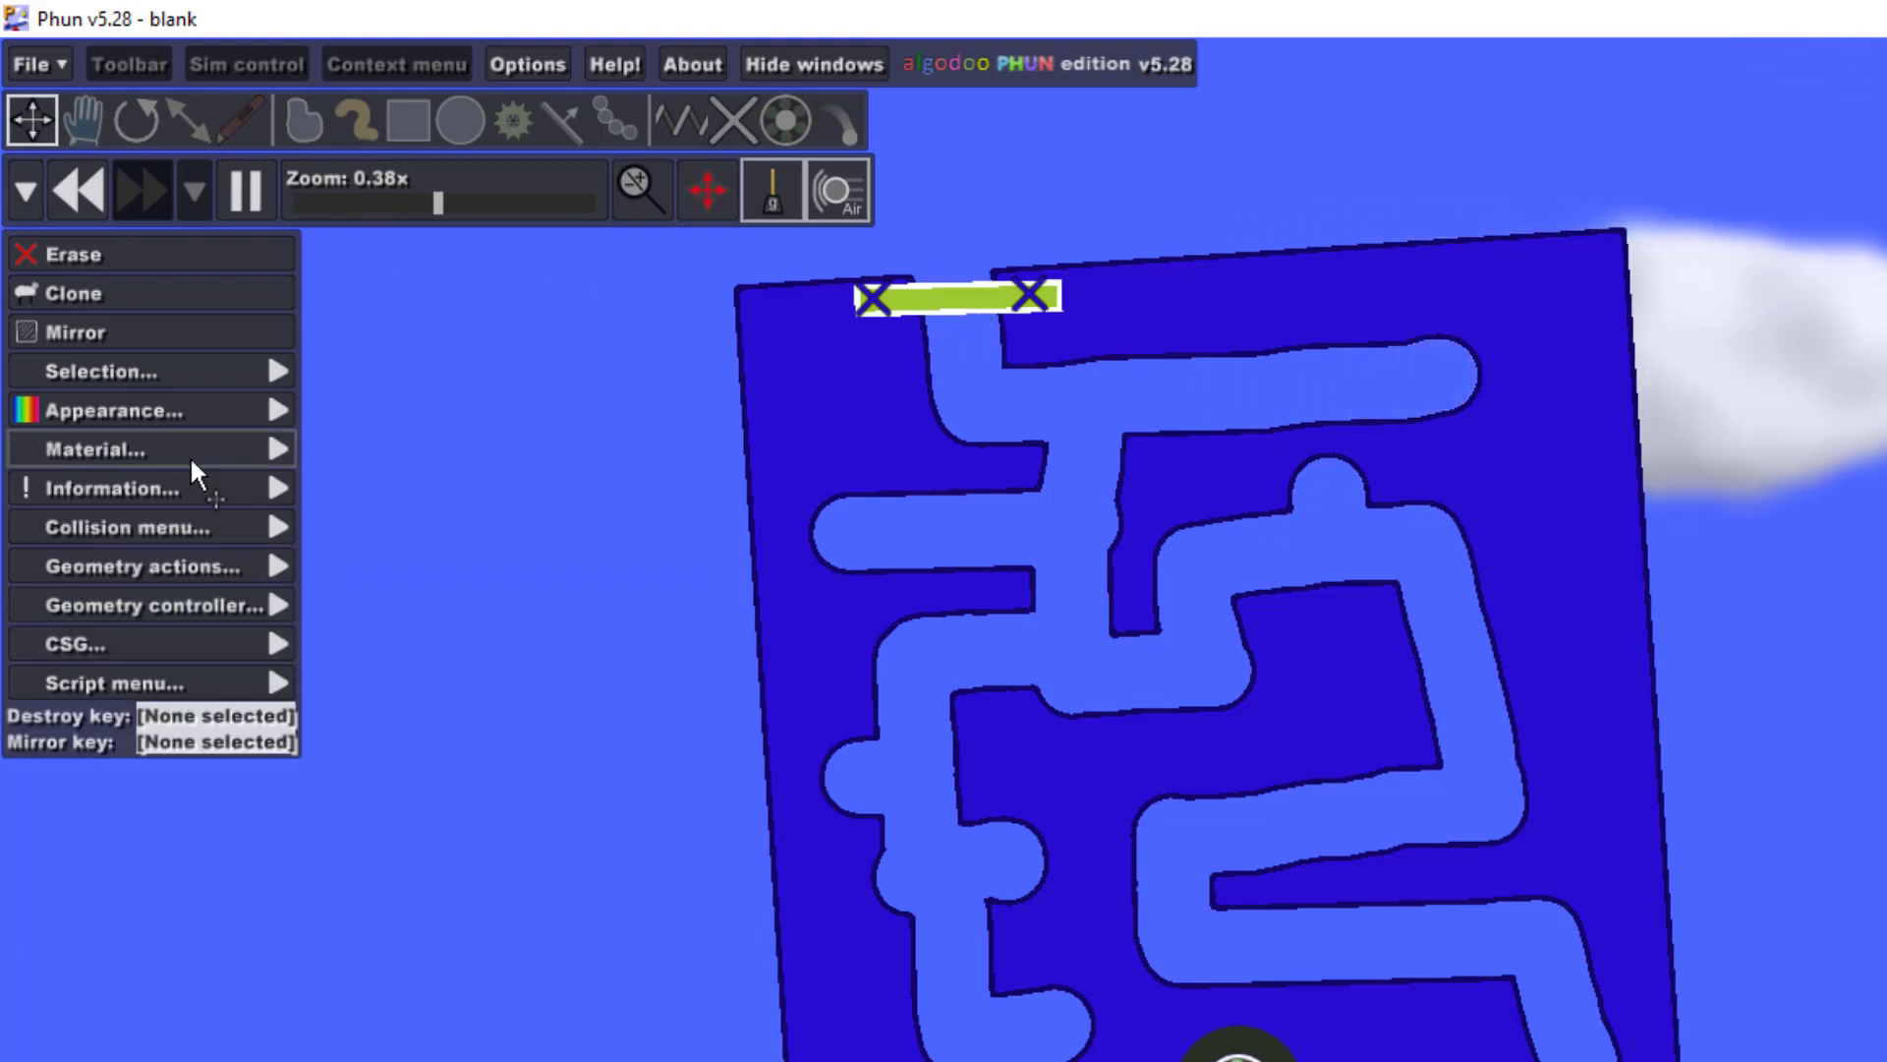
mouse_move(155, 412)
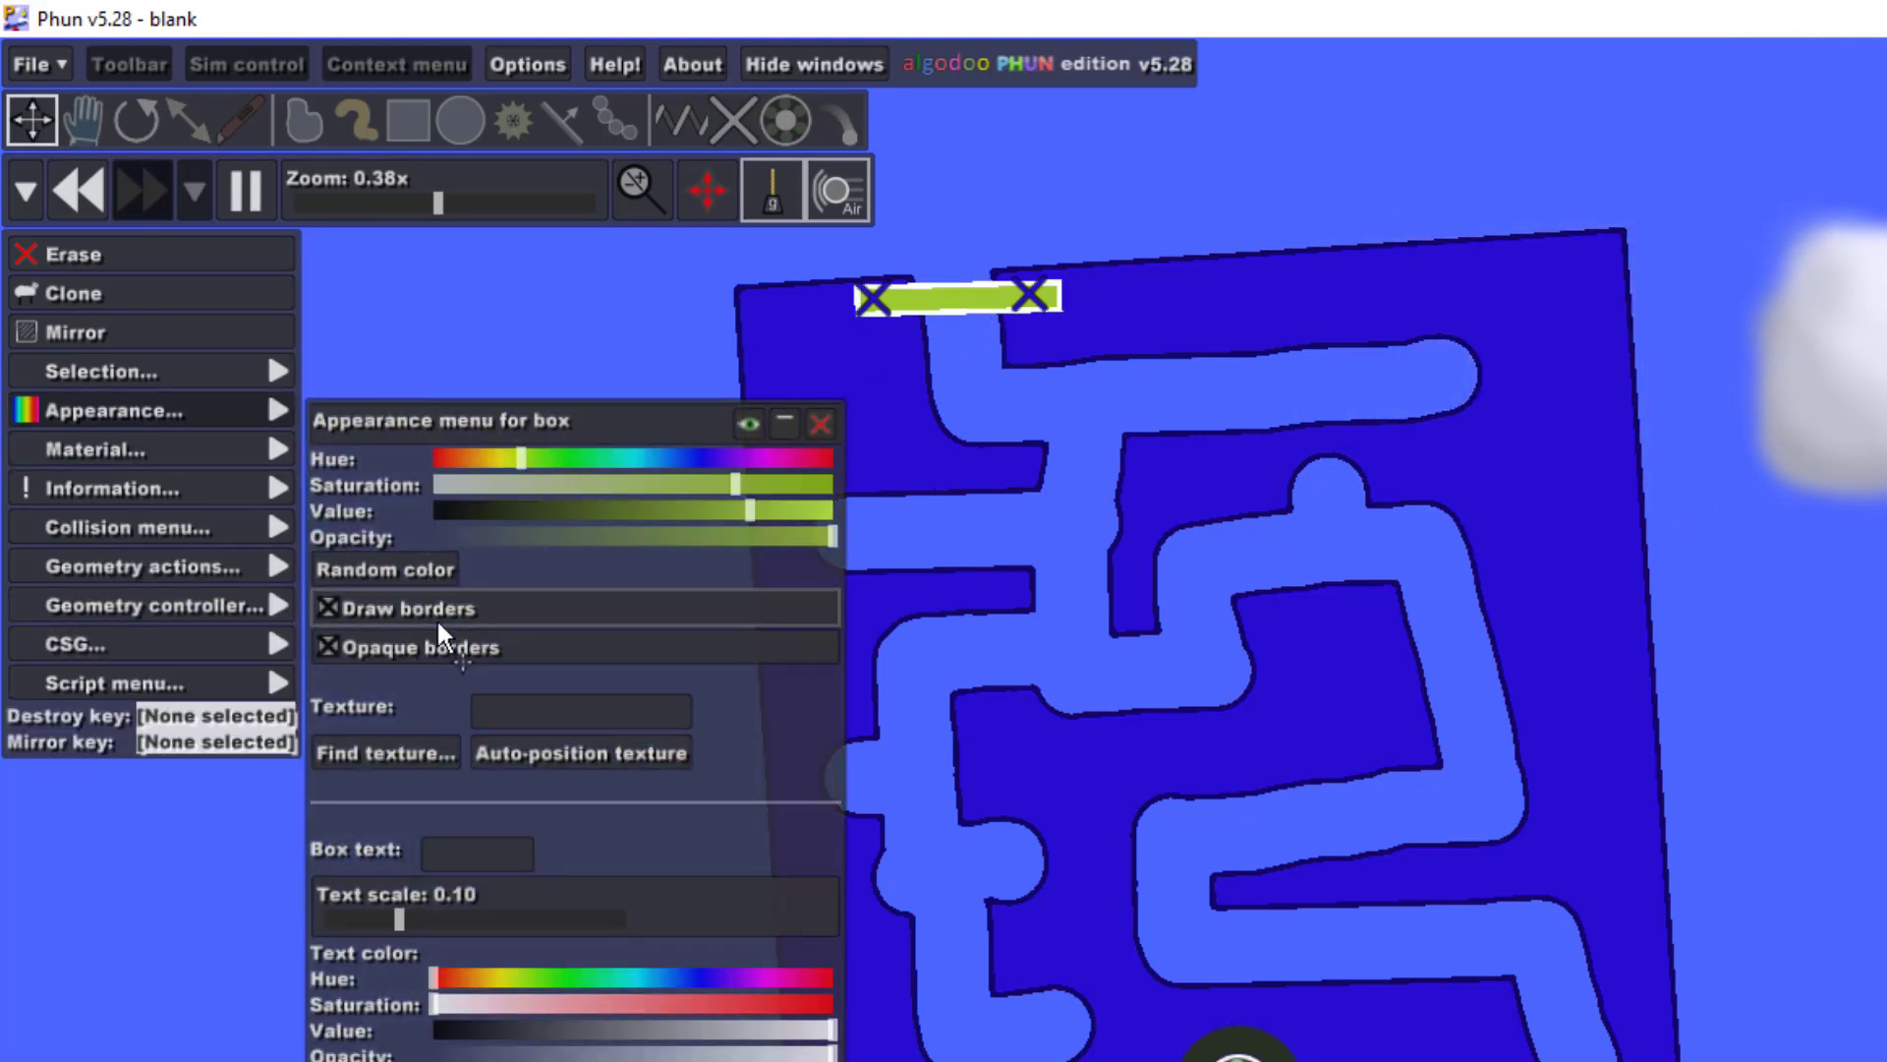
click(328, 609)
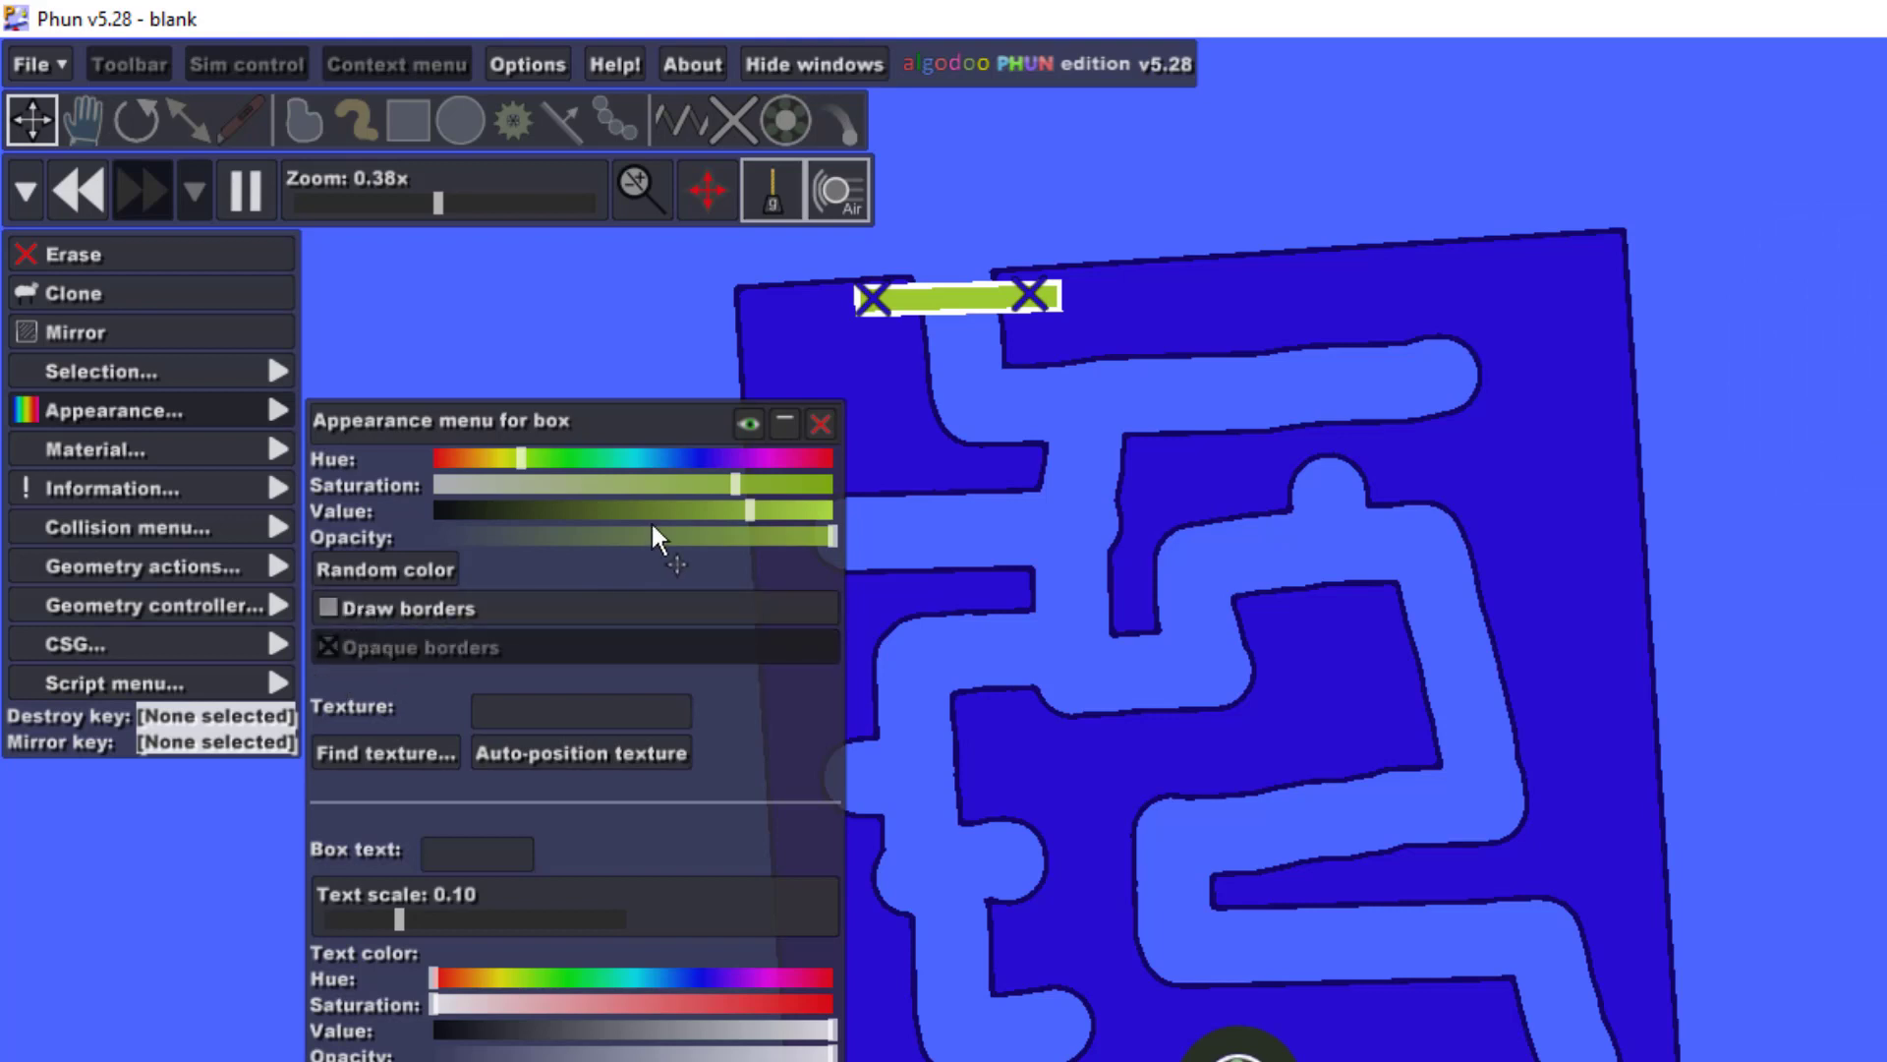
drag(817, 539, 429, 556)
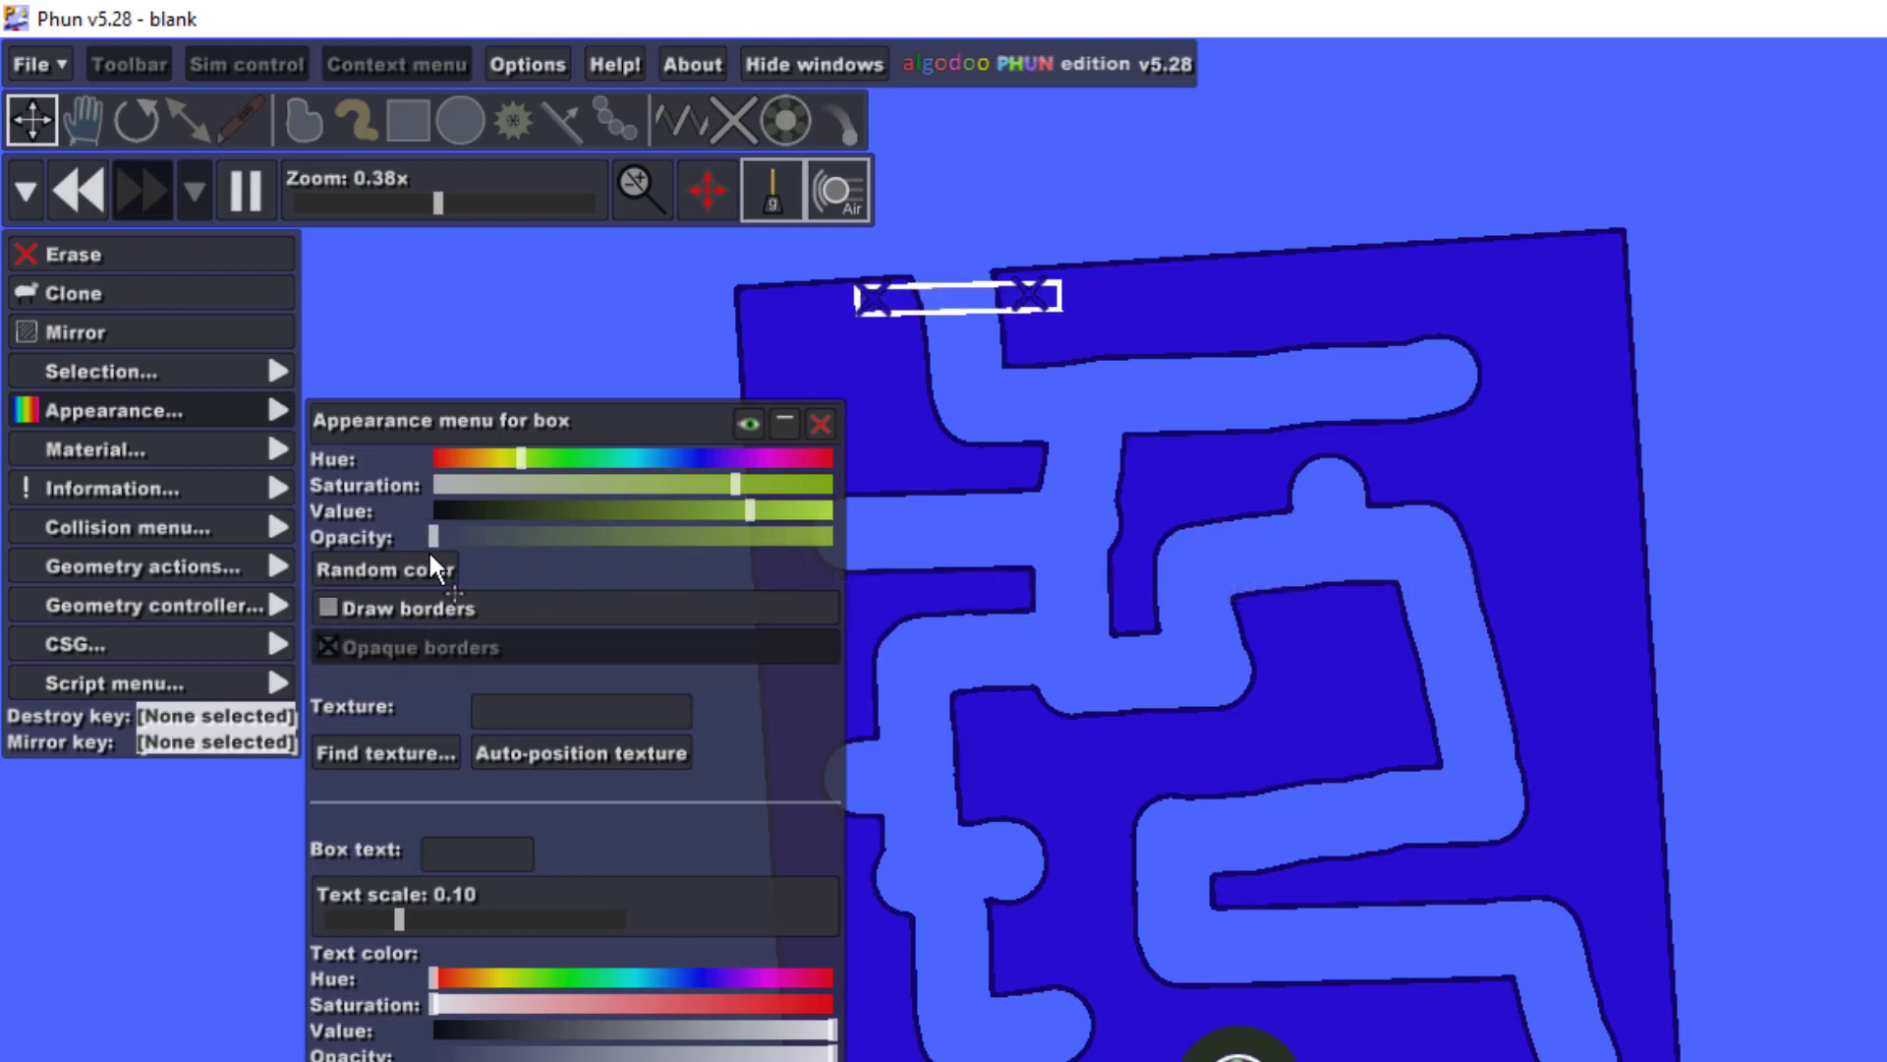
click(976, 247)
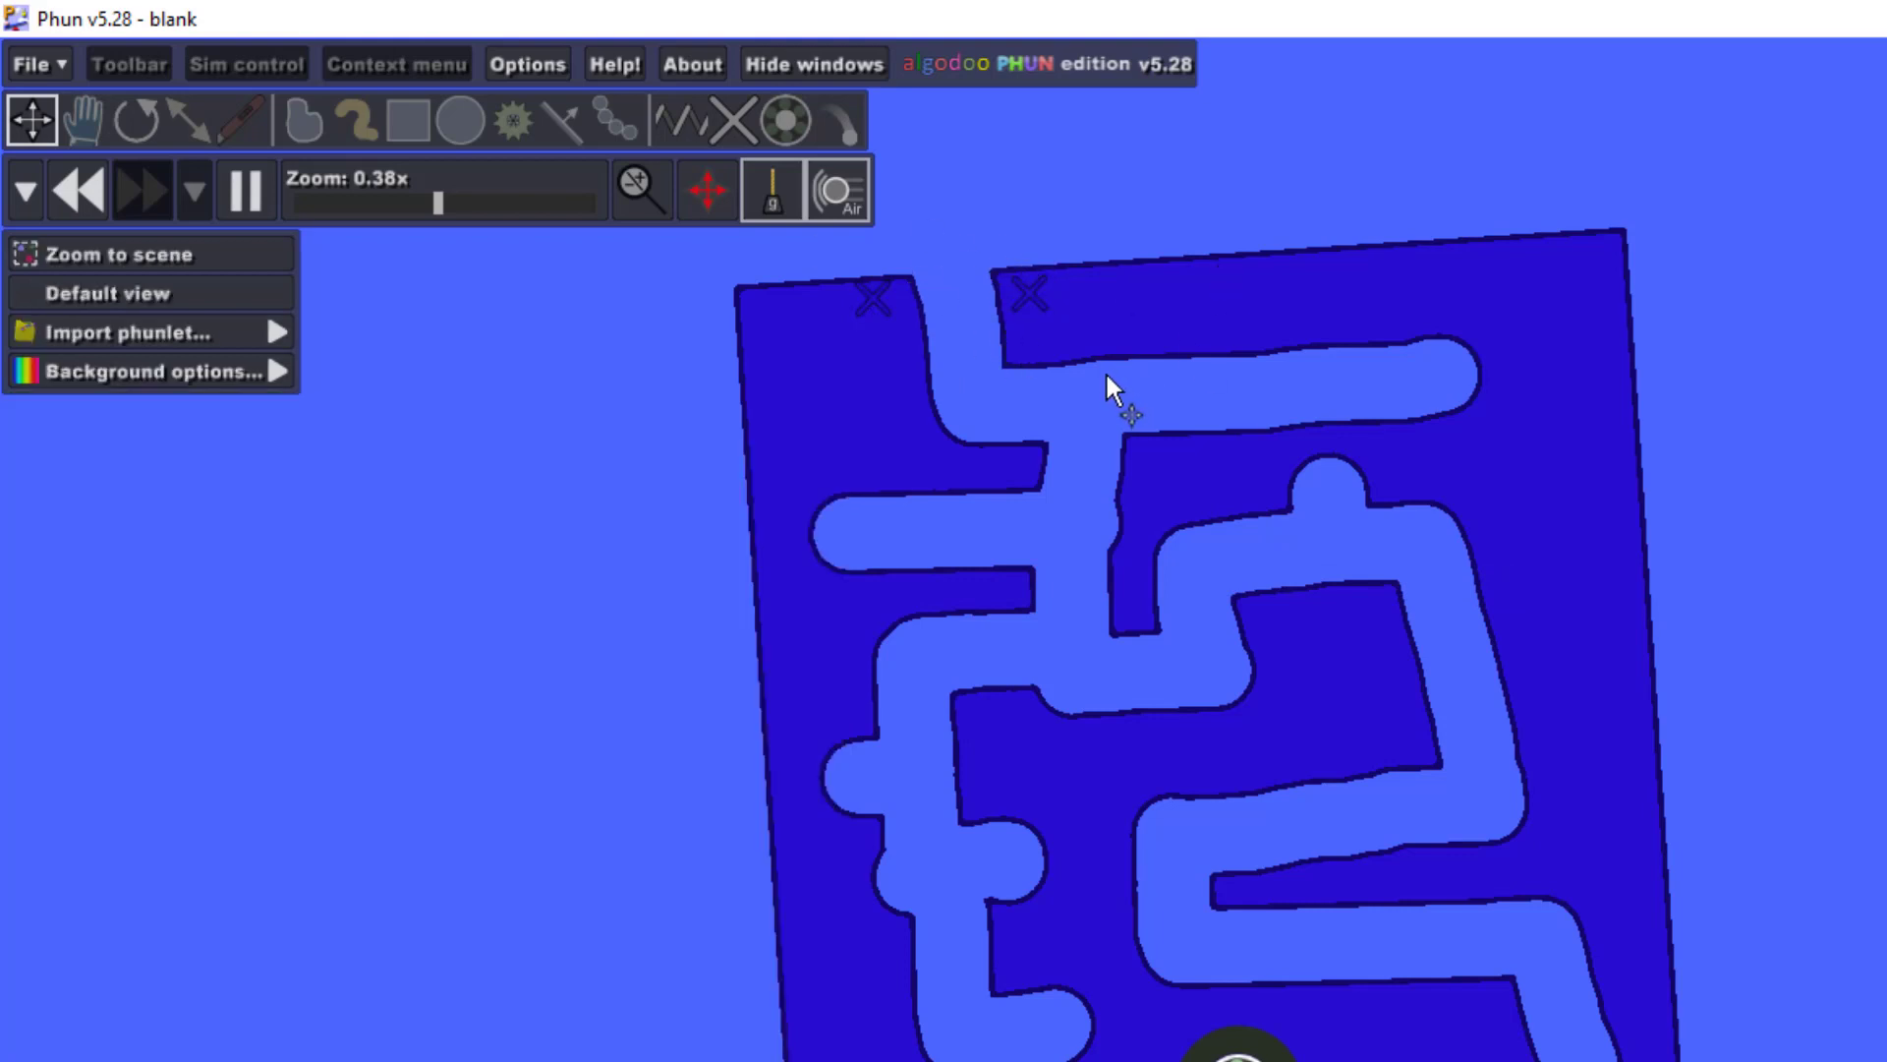
Step: Try the Killer material option on the right-hand wall piece of the maze
click(450, 124)
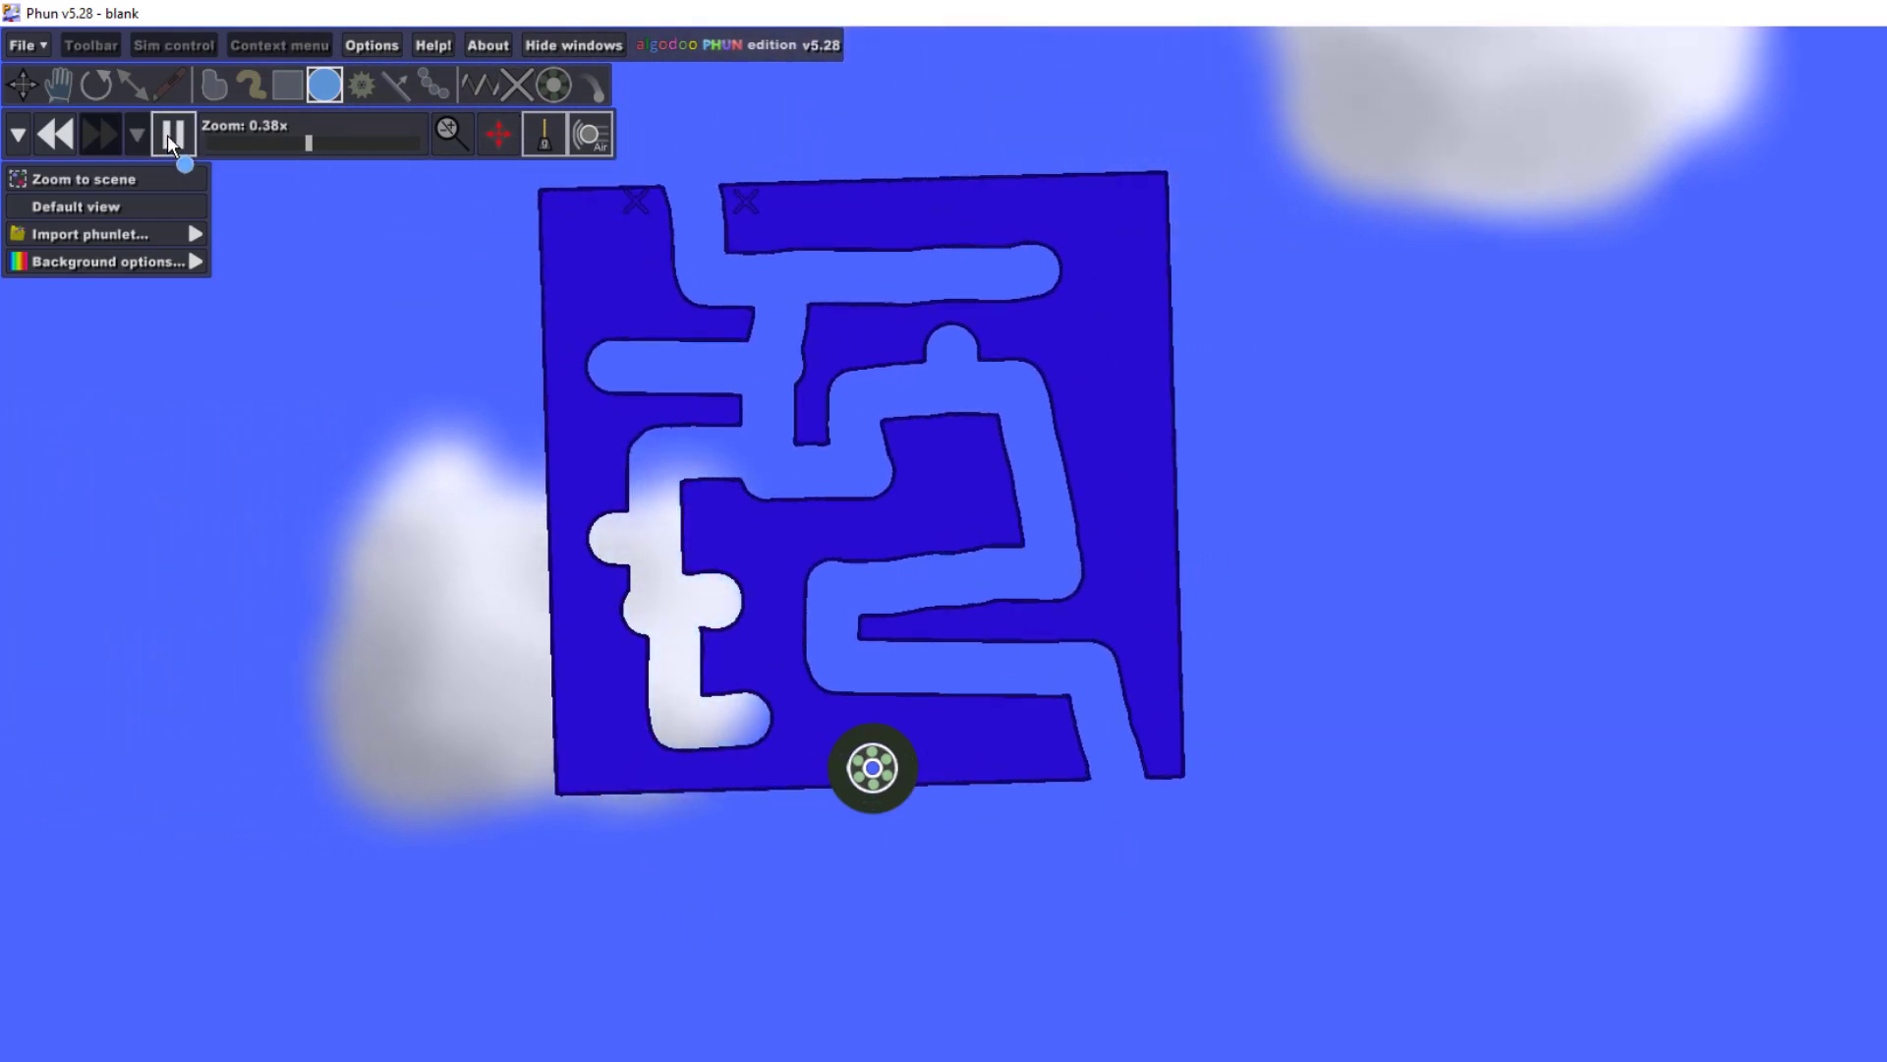
right_click(757, 547)
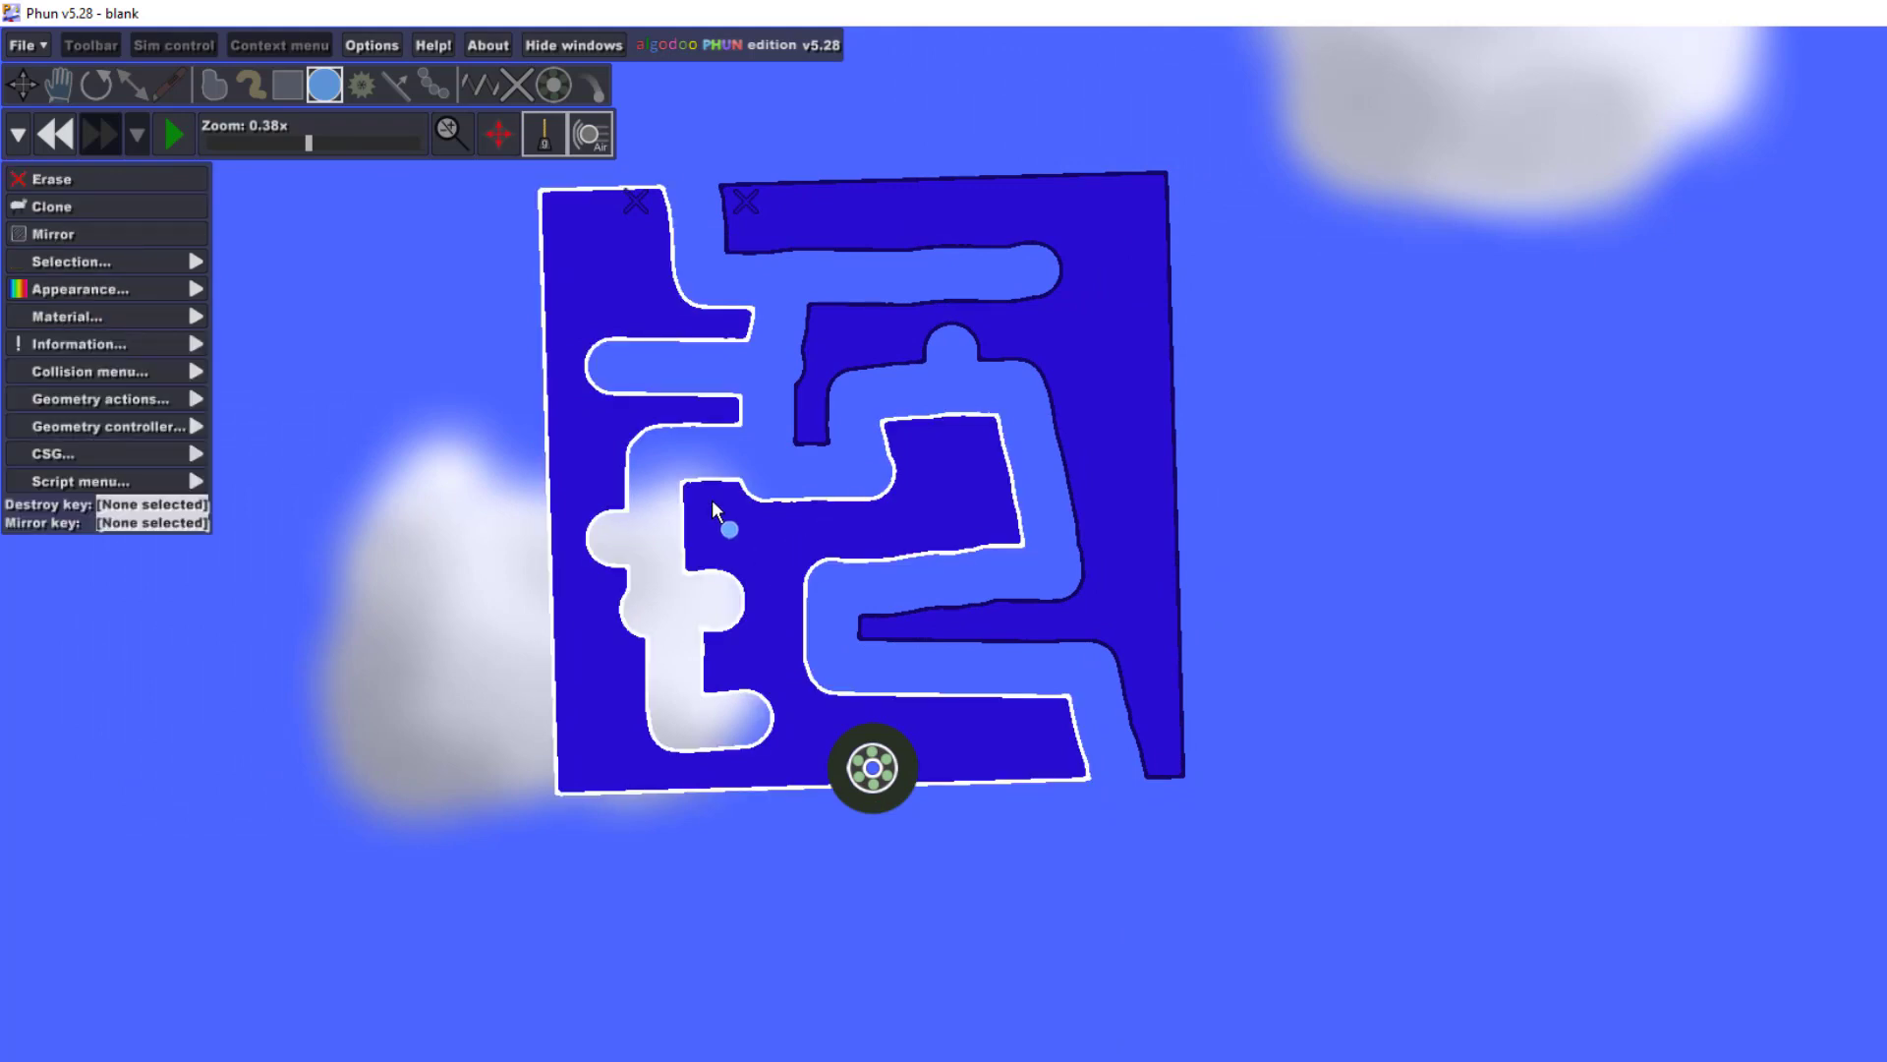
click(143, 315)
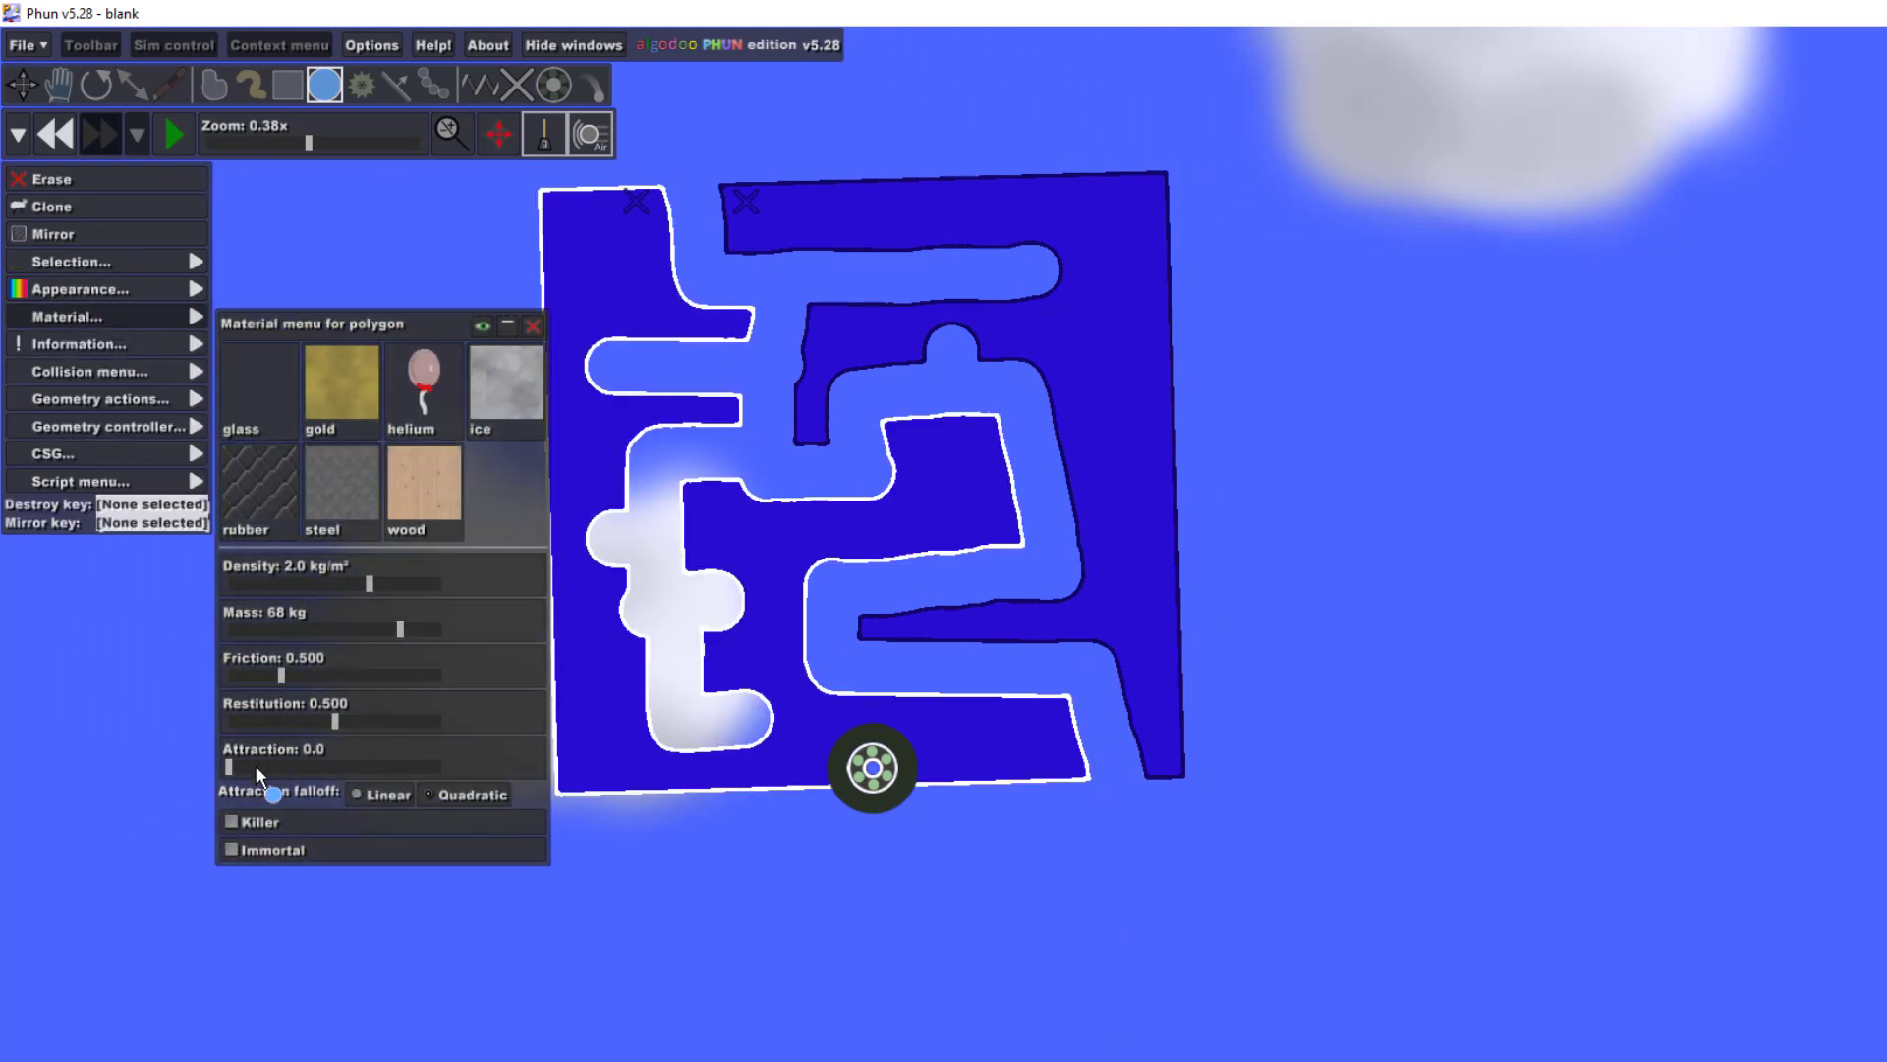
click(252, 848)
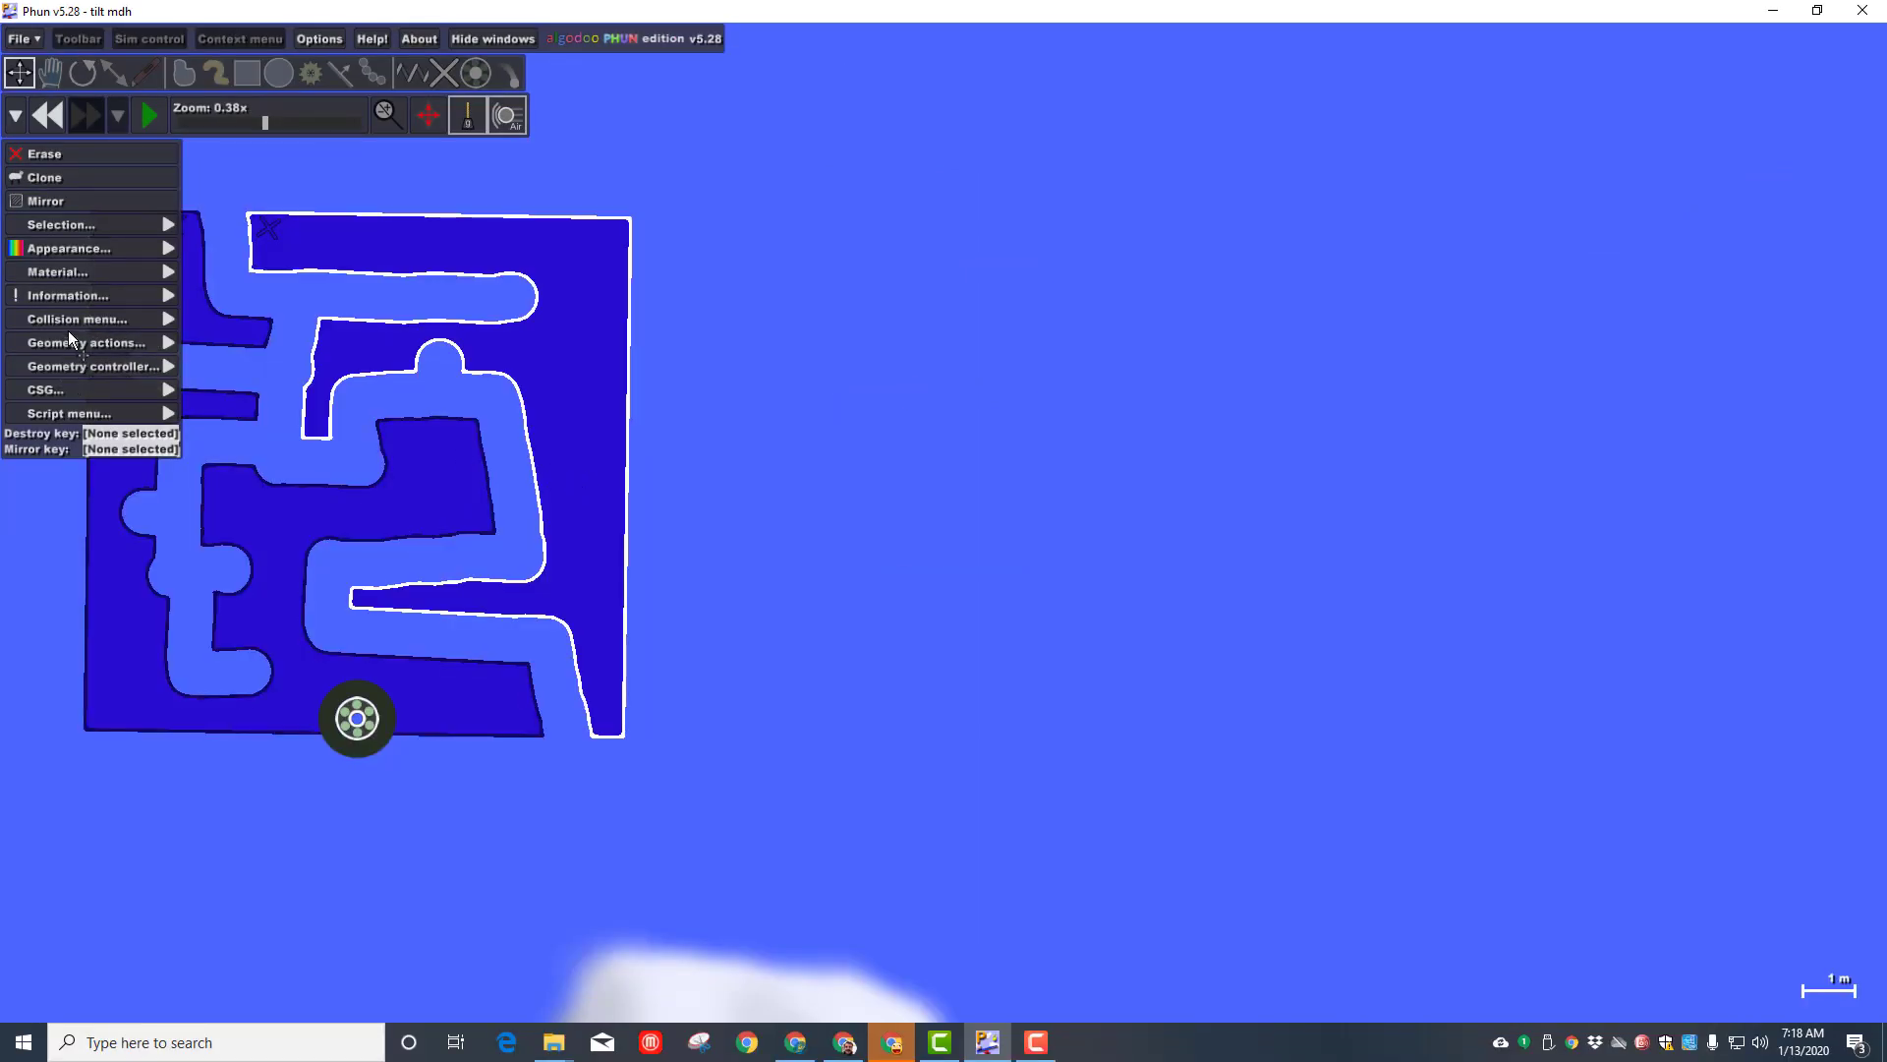
click(74, 271)
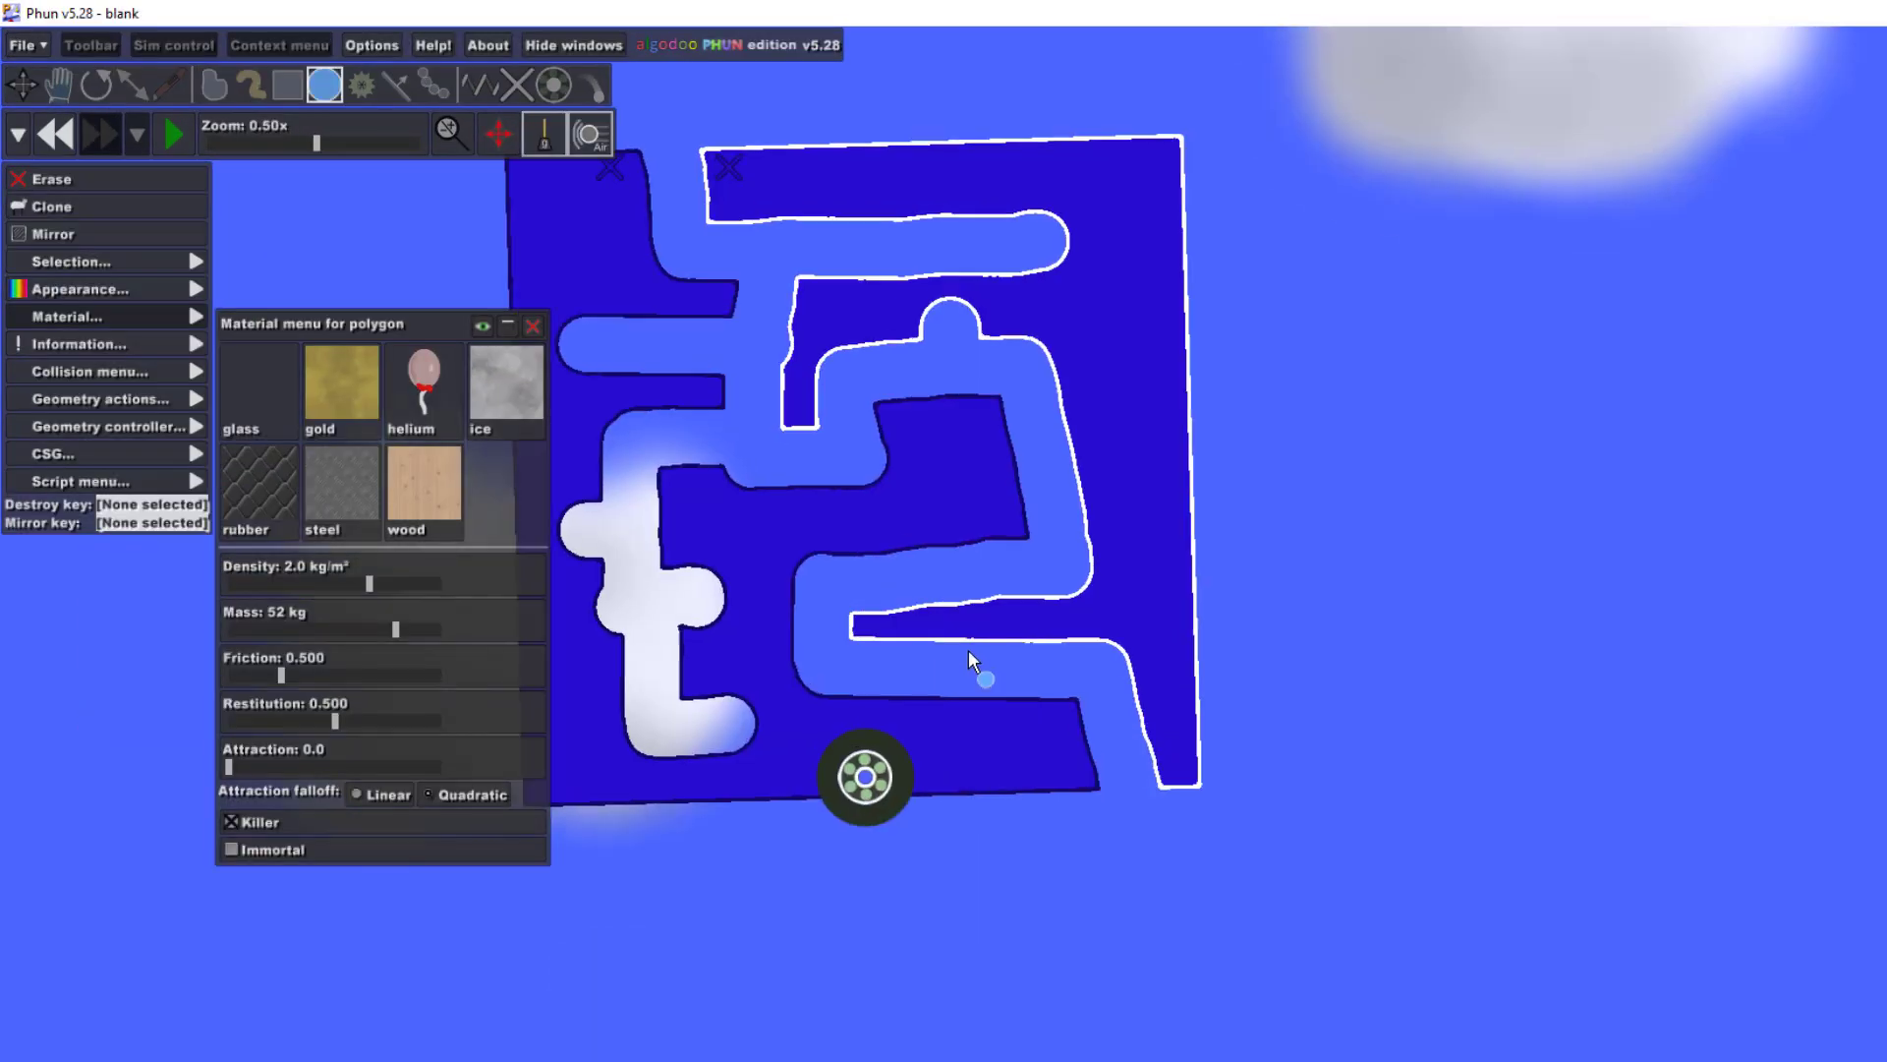
scroll(1098, 568, up, 3)
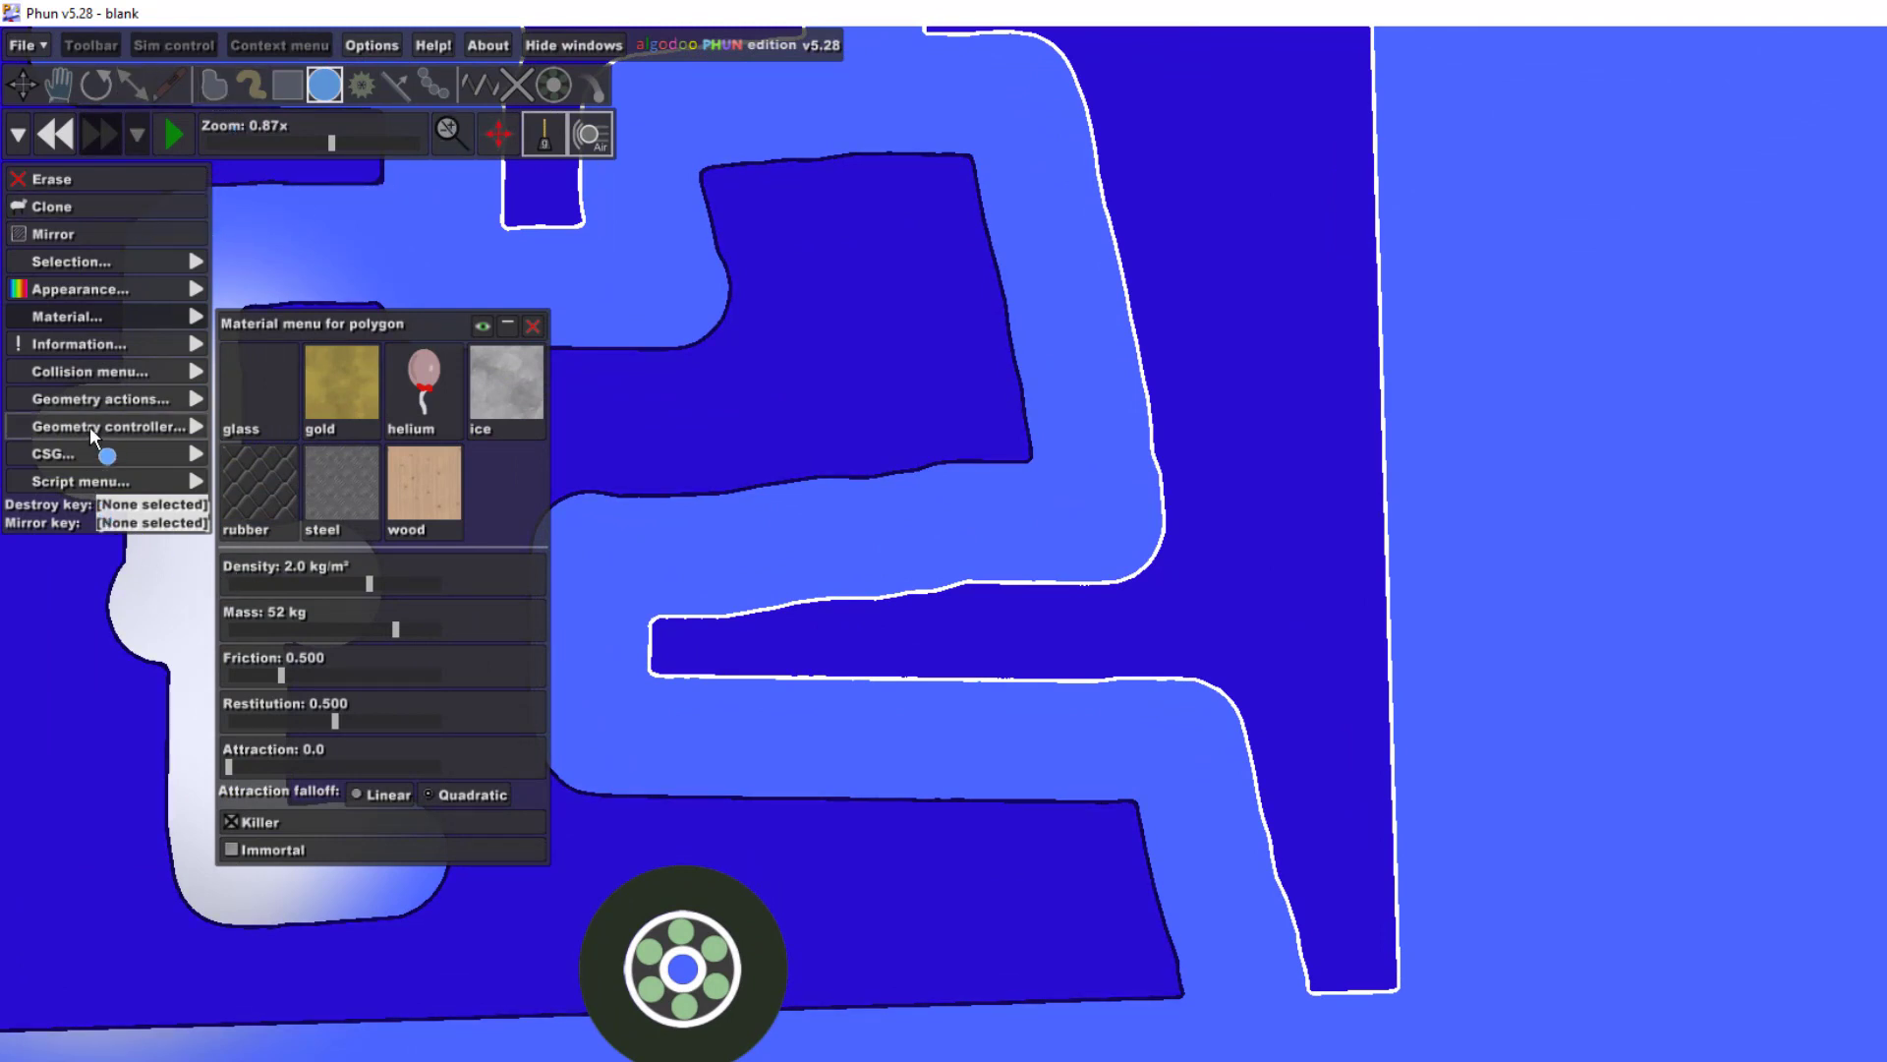
click(533, 325)
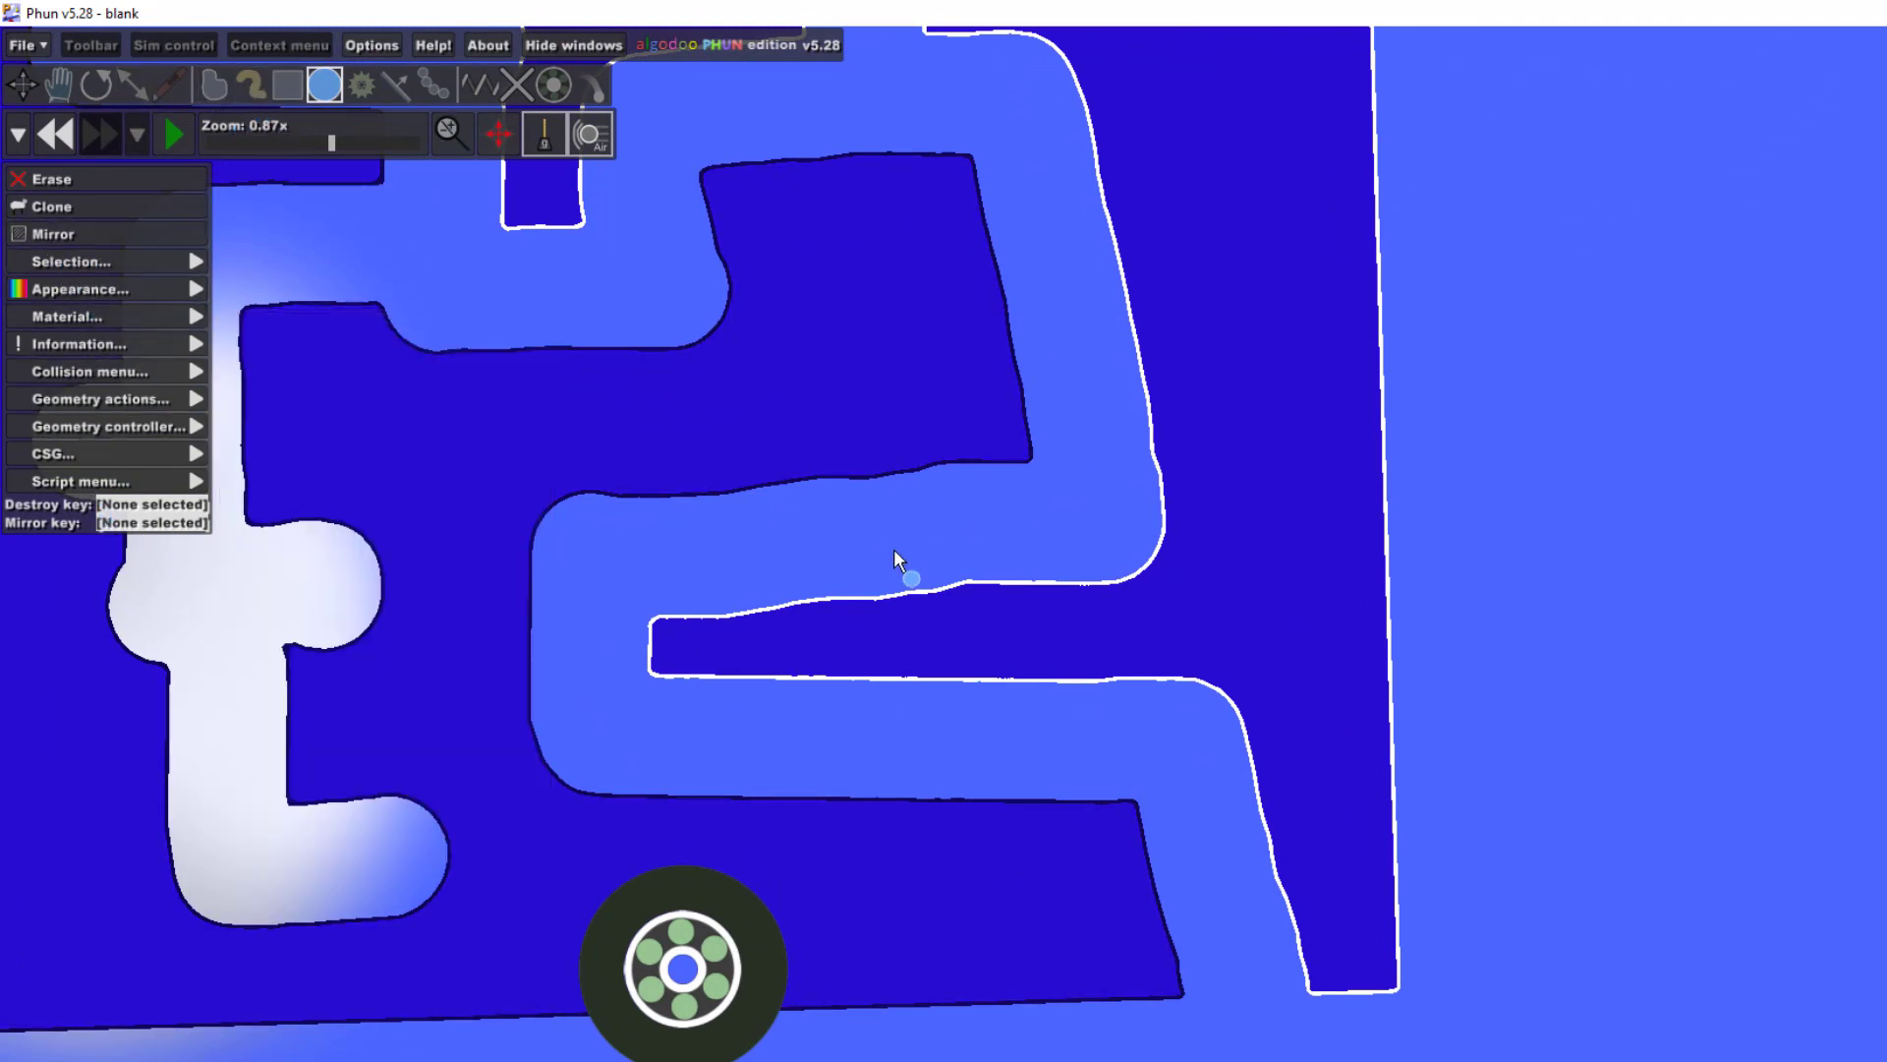
Step: Draw a small circle on the ledge in the maze's lower passage and fixate it to the maze
drag(888, 569, 899, 599)
key(m)
key(c)
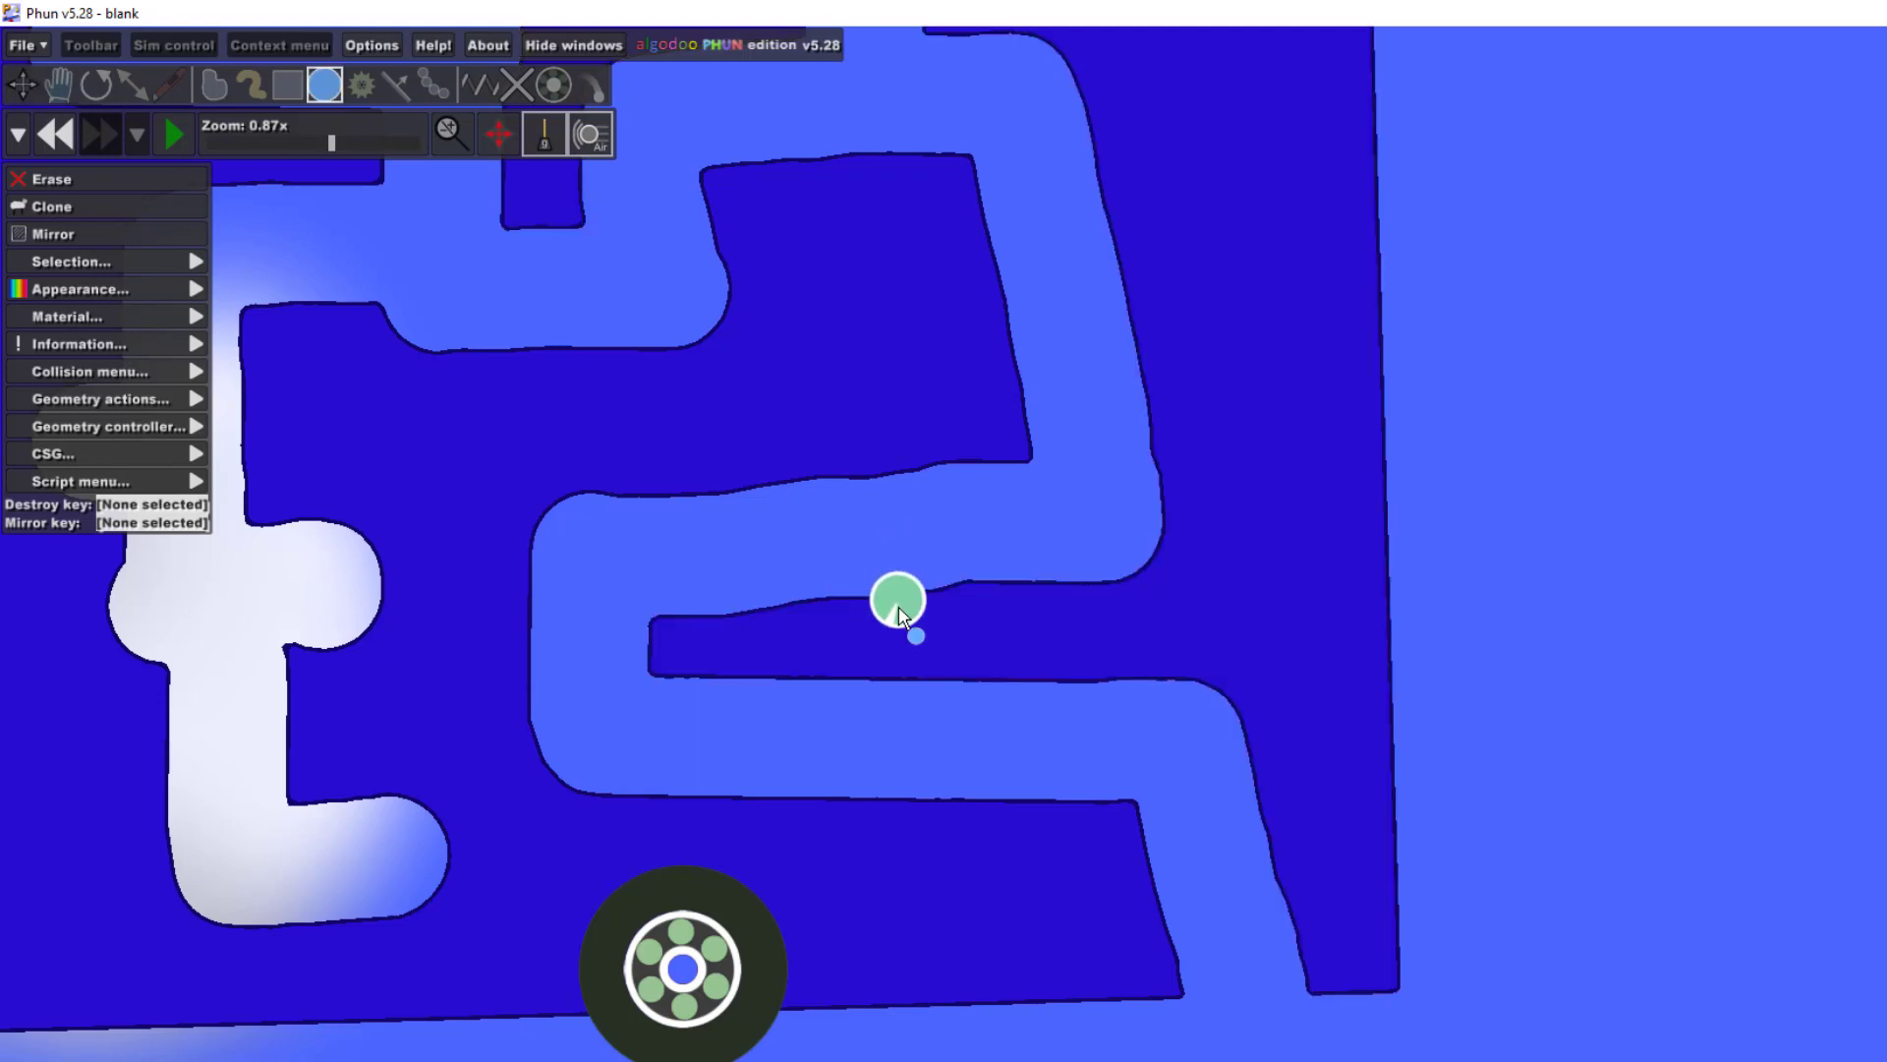
click(517, 94)
scroll(914, 659, up, 8)
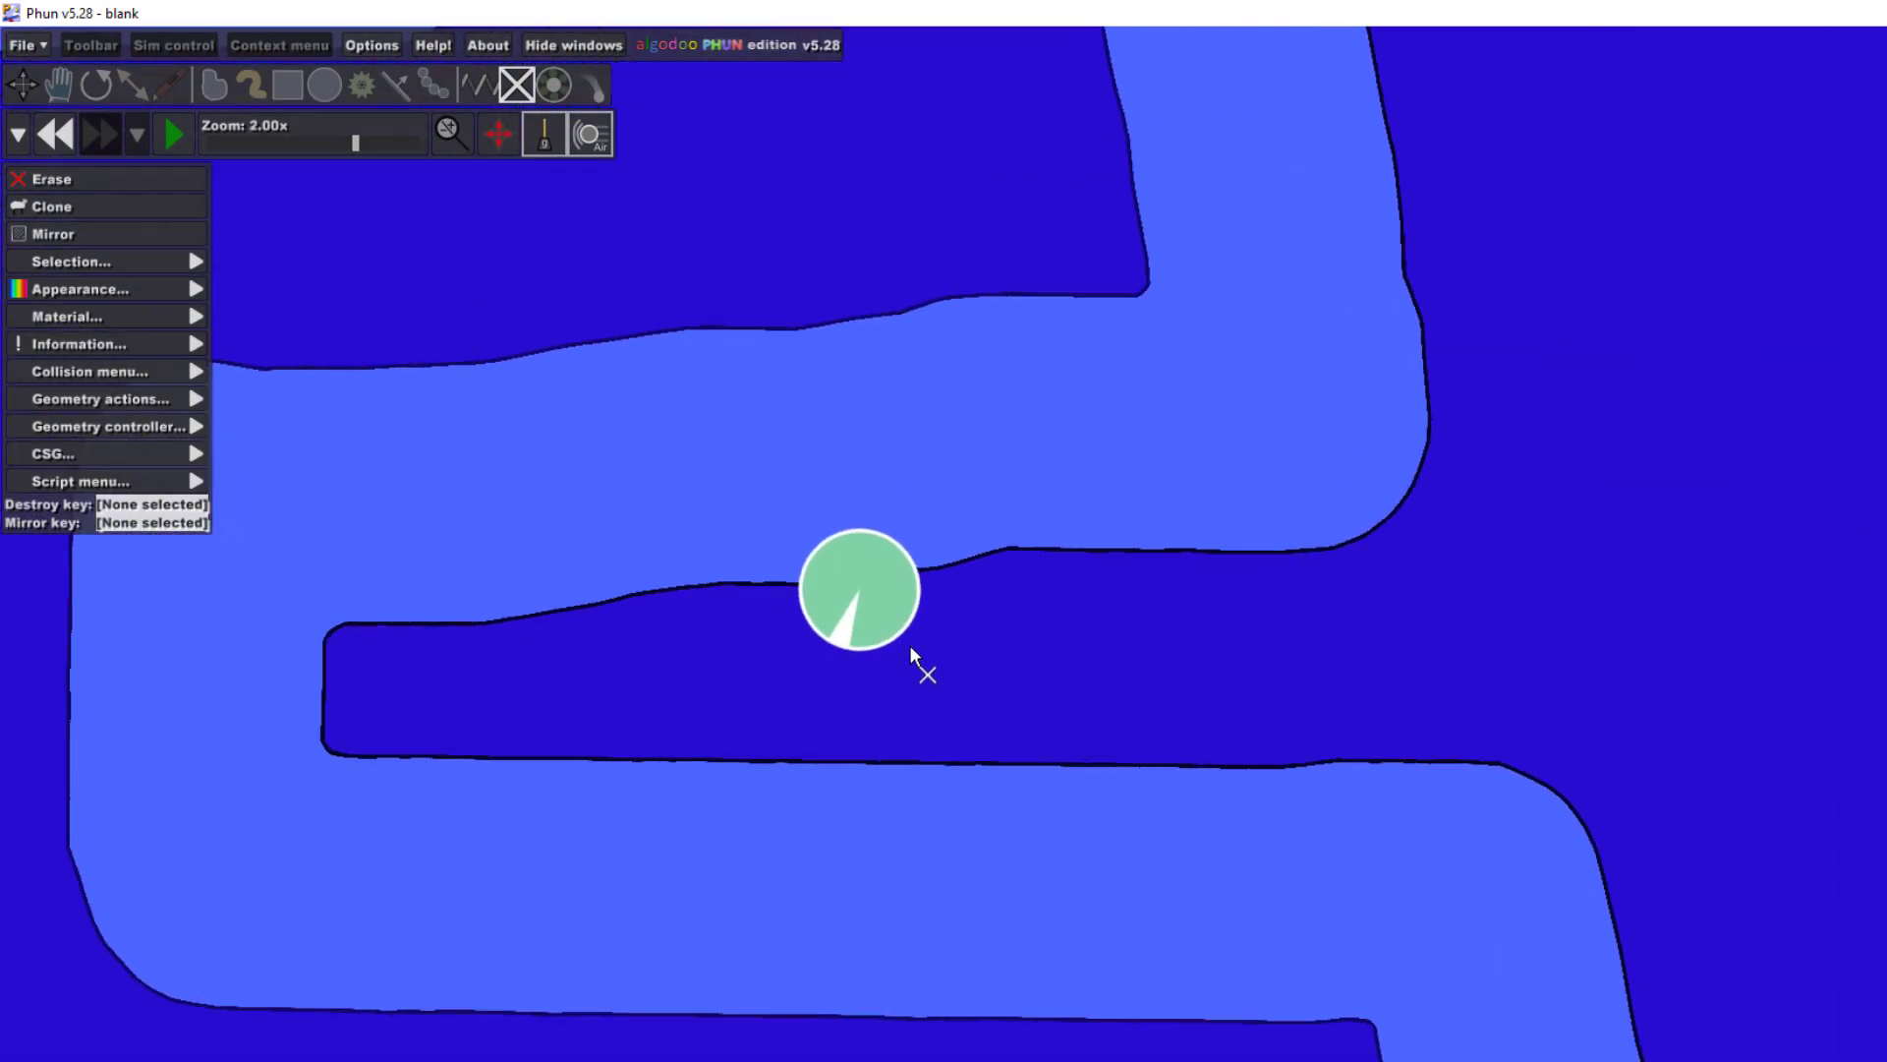
click(869, 623)
scroll(870, 625, down, 5)
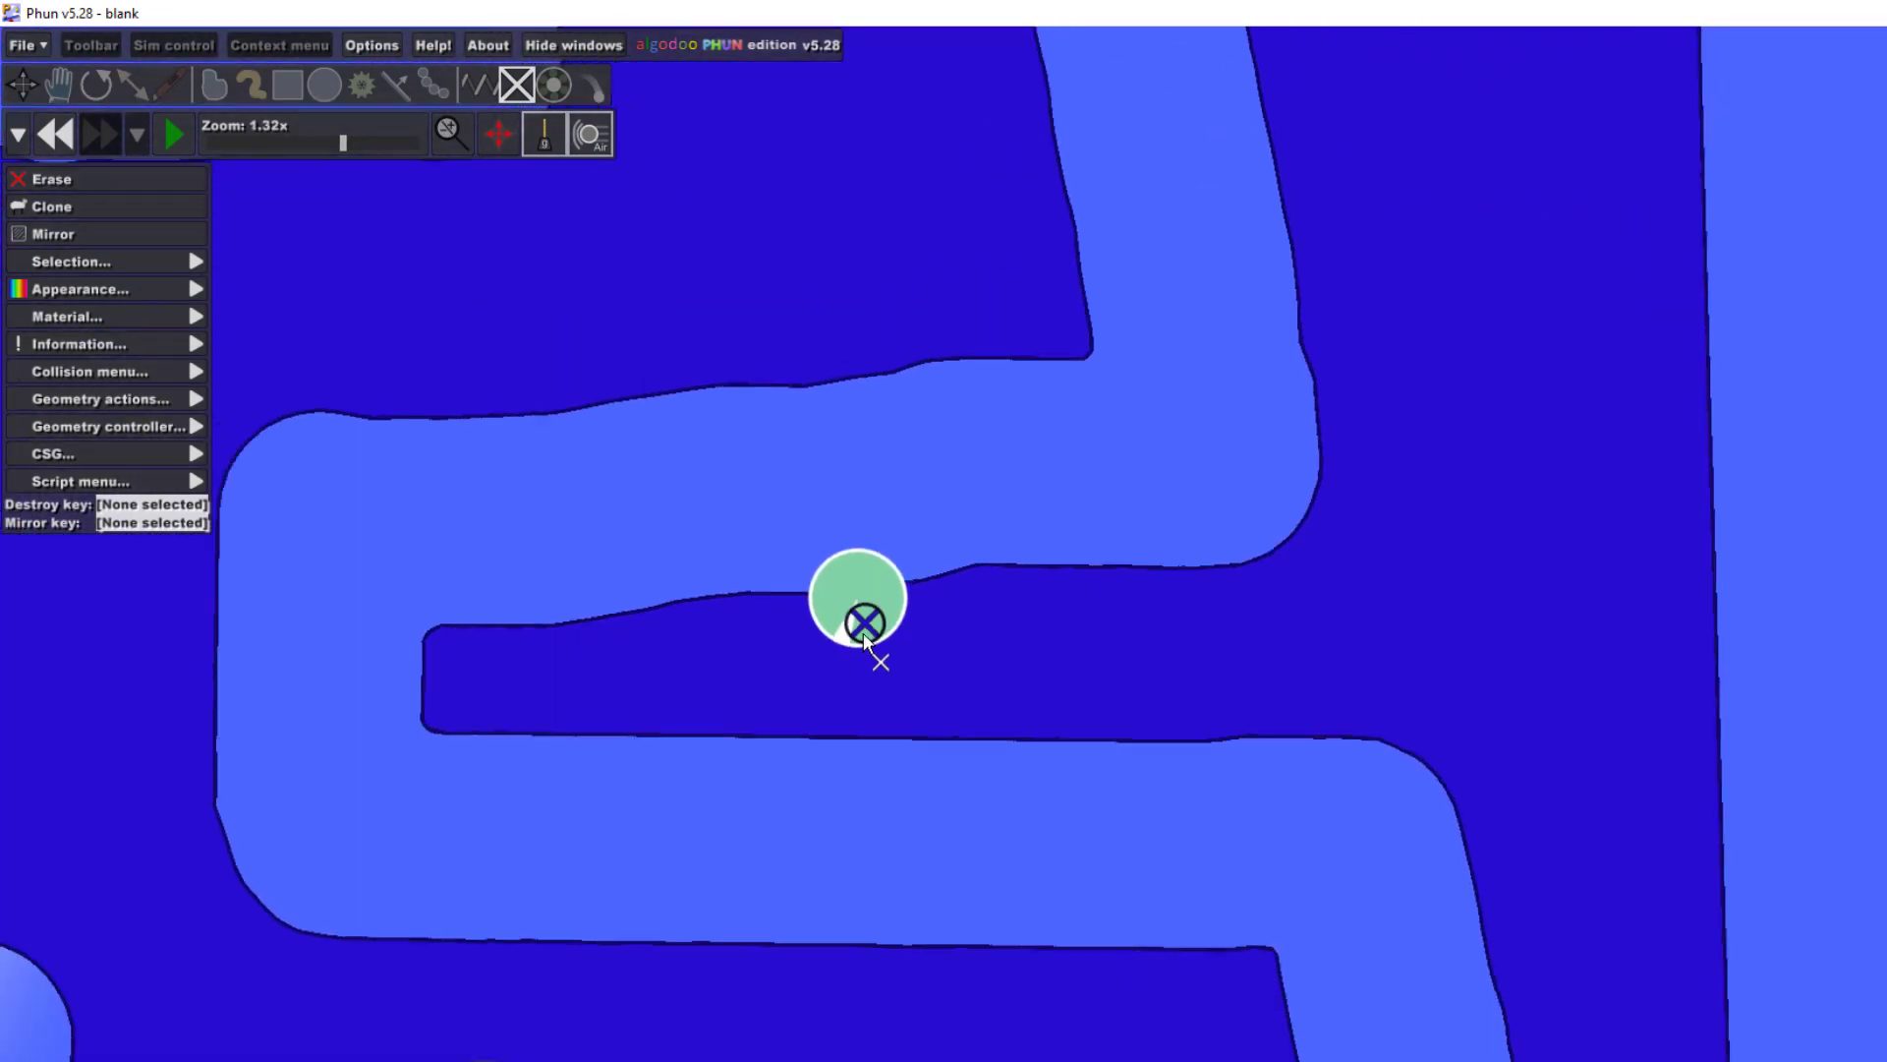
Step: Recolour the ledge circle bright red with full saturation and nearly full value
click(121, 292)
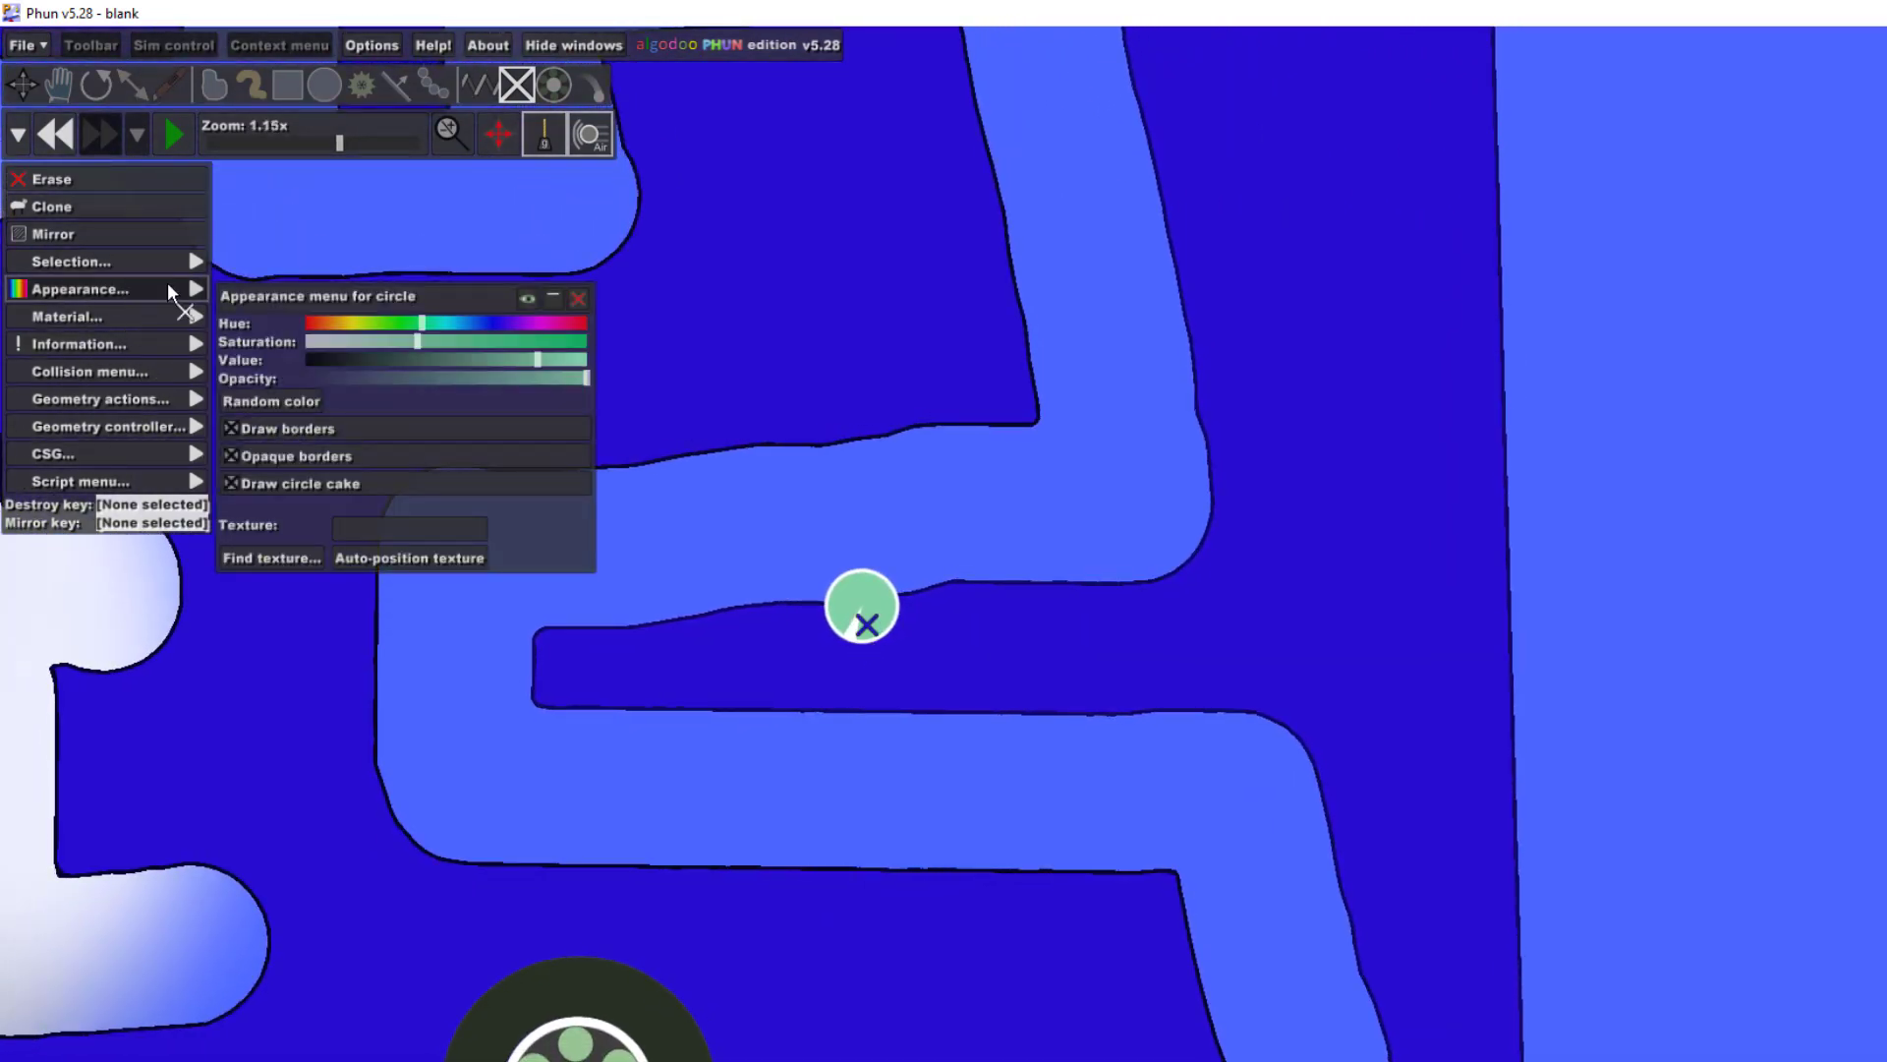
drag(322, 322, 280, 322)
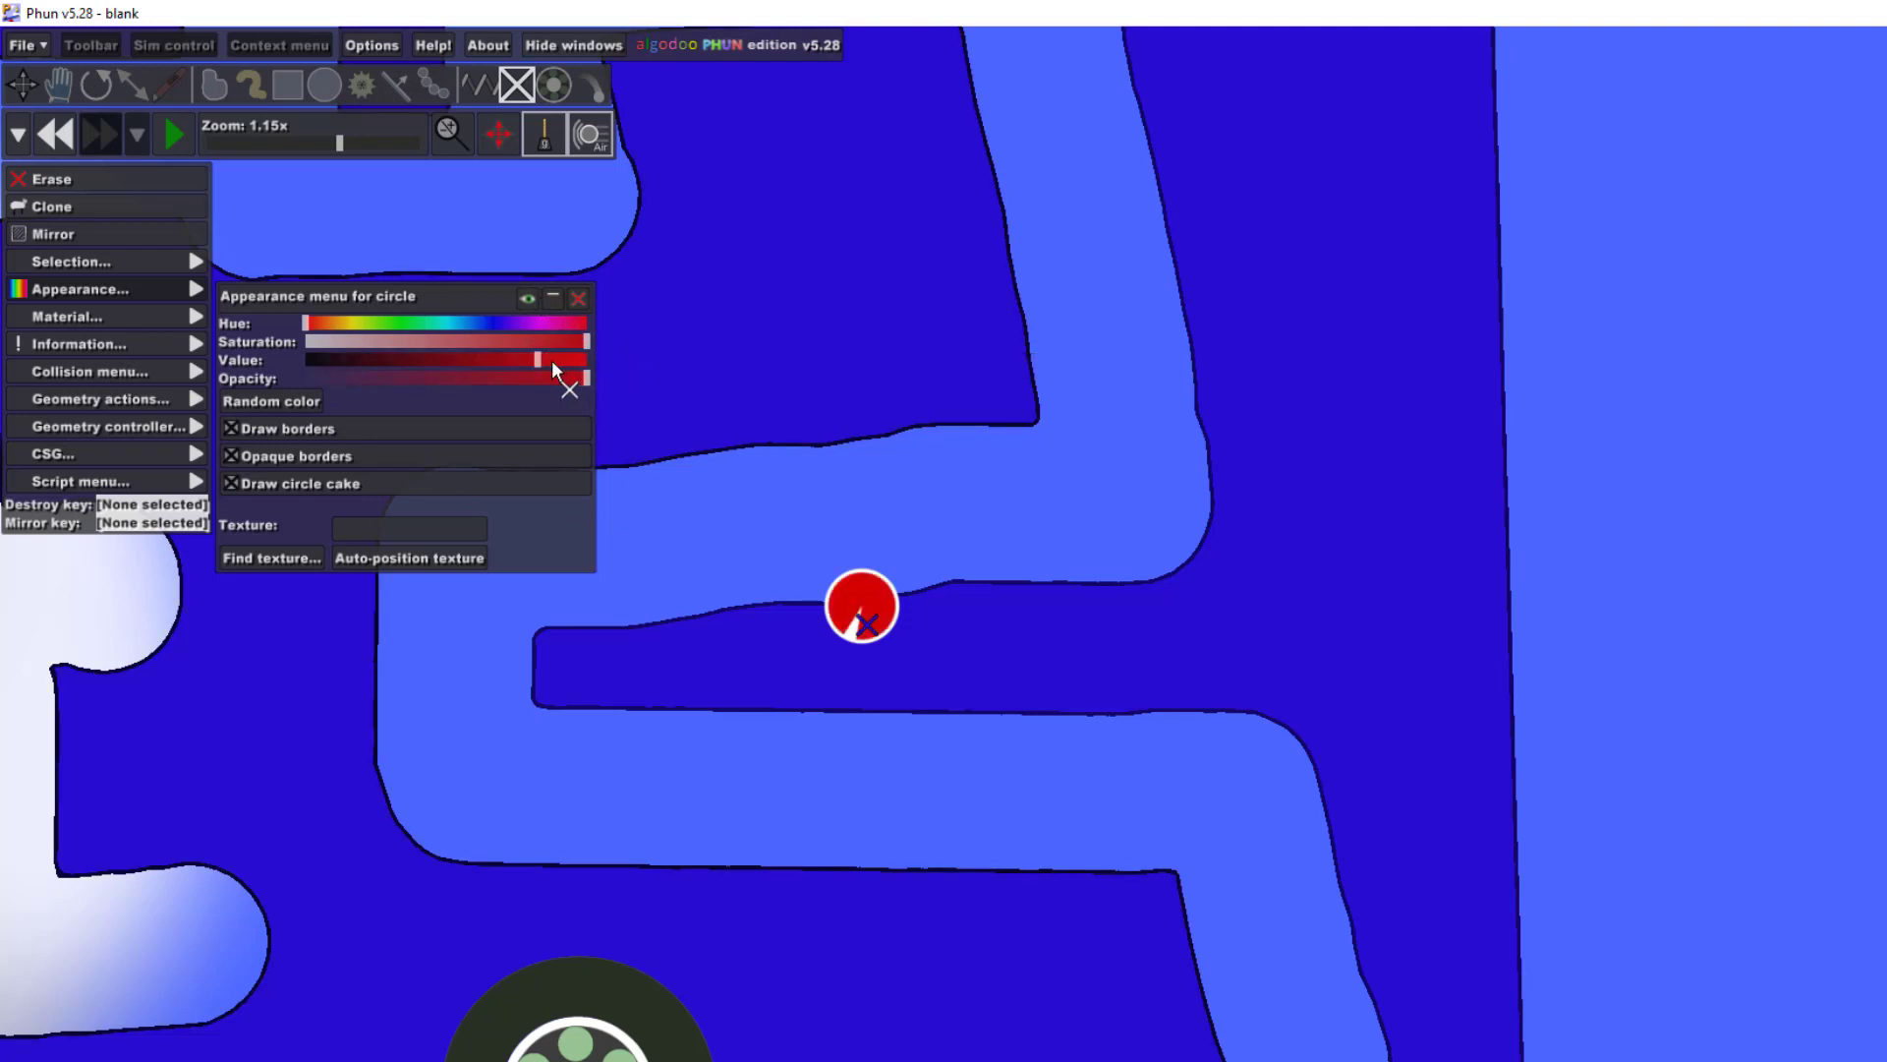
drag(542, 359, 580, 360)
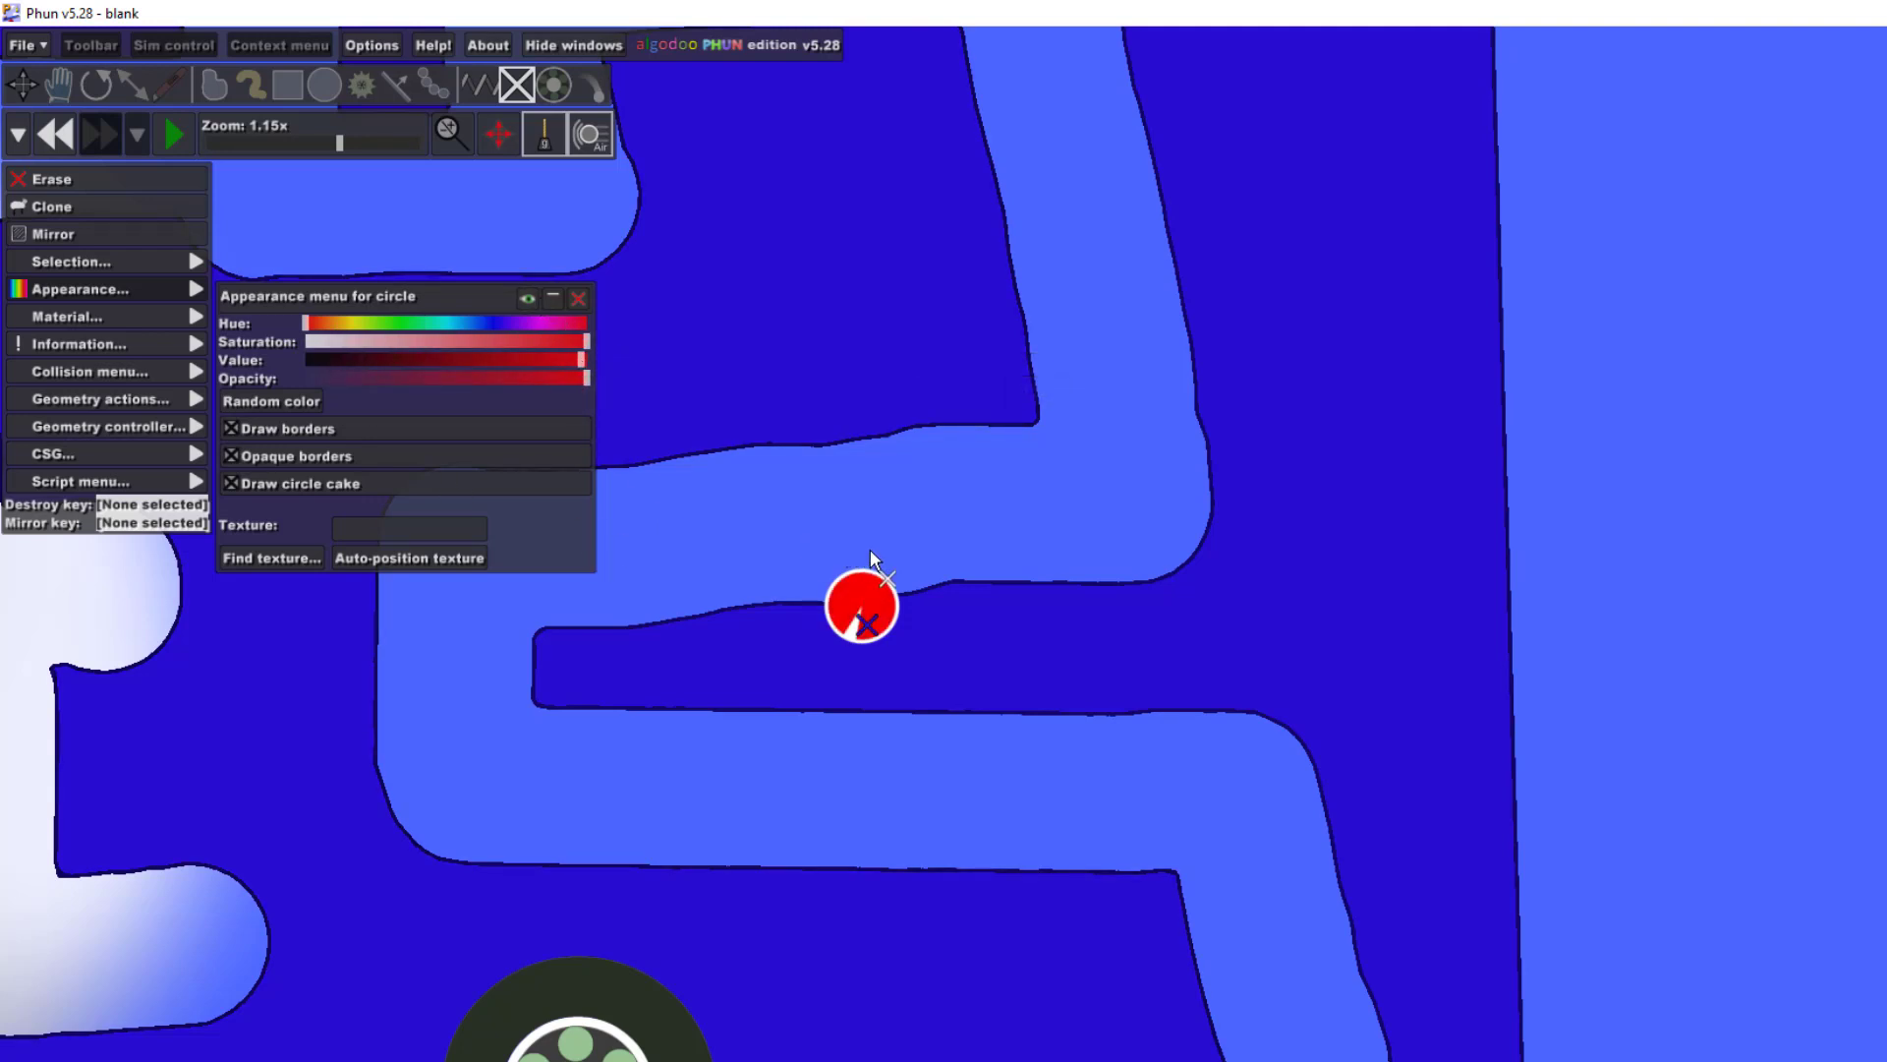
Step: Turn on Killer in the red circle's material settings
right_click(894, 576)
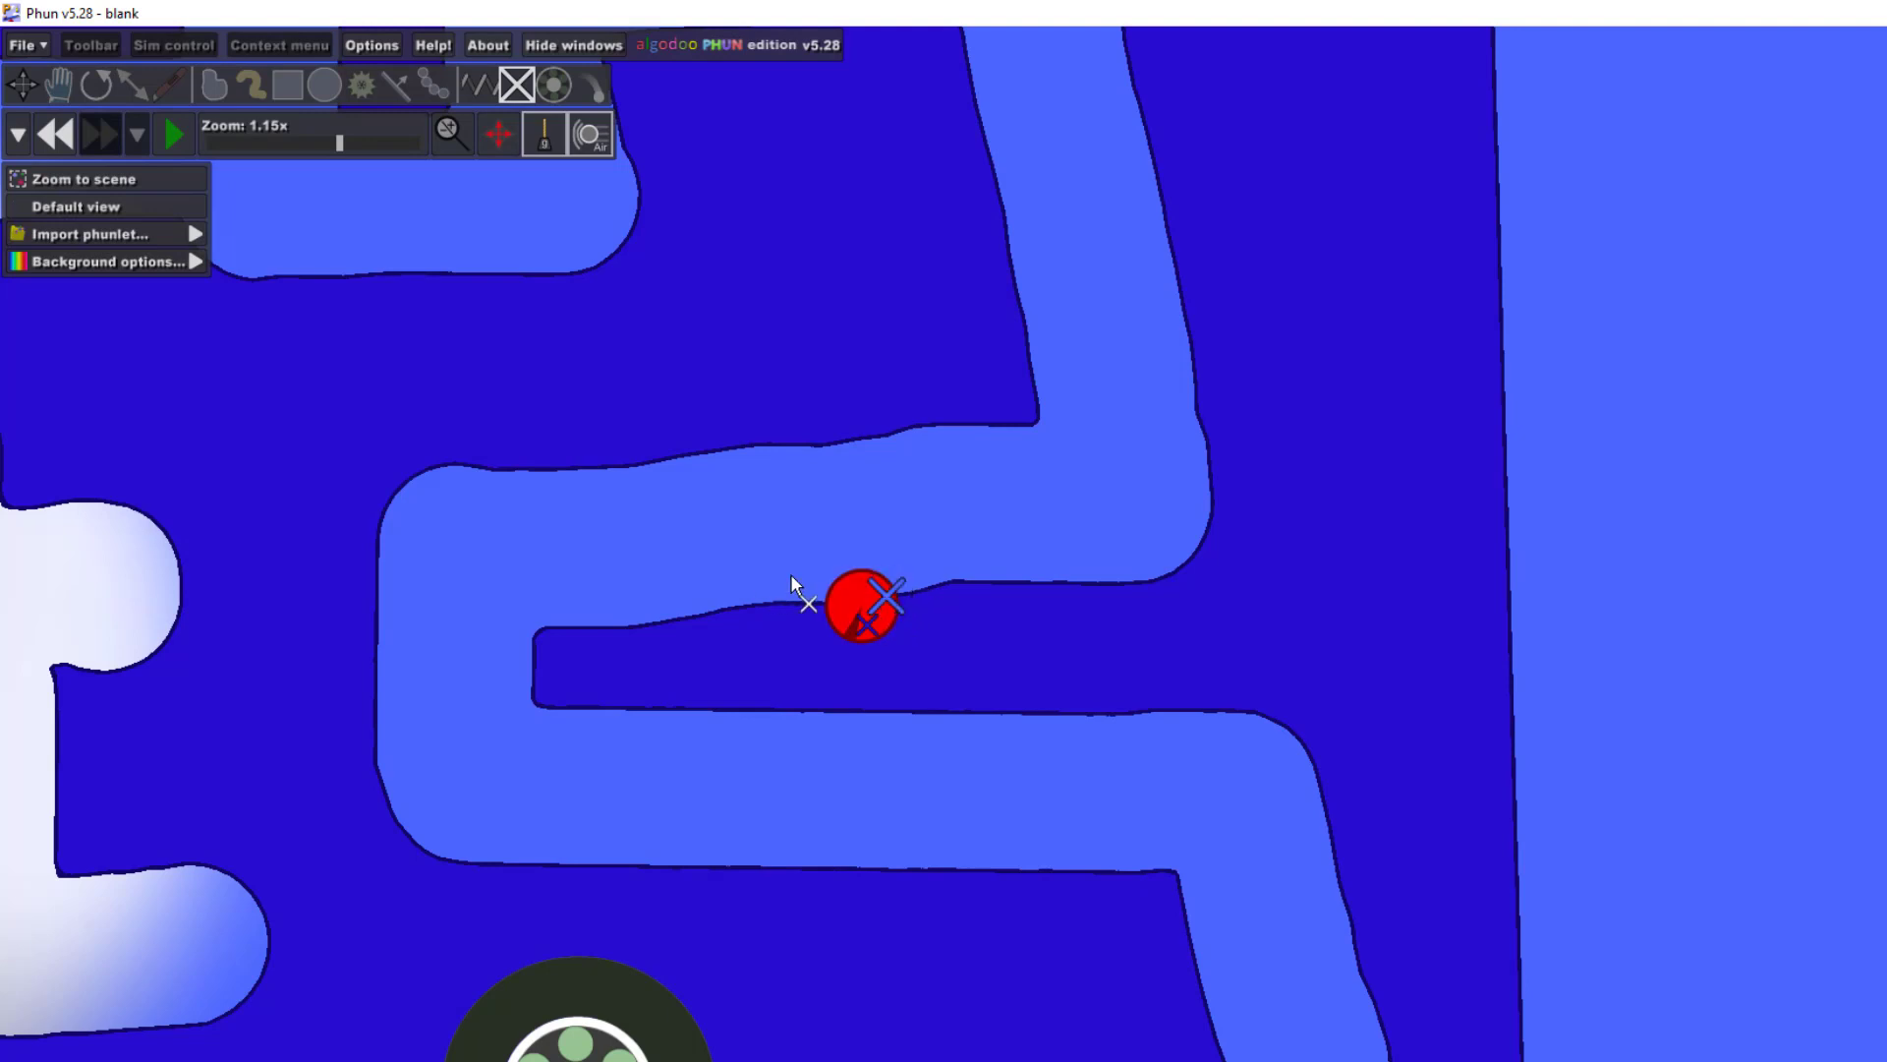
right_click(874, 602)
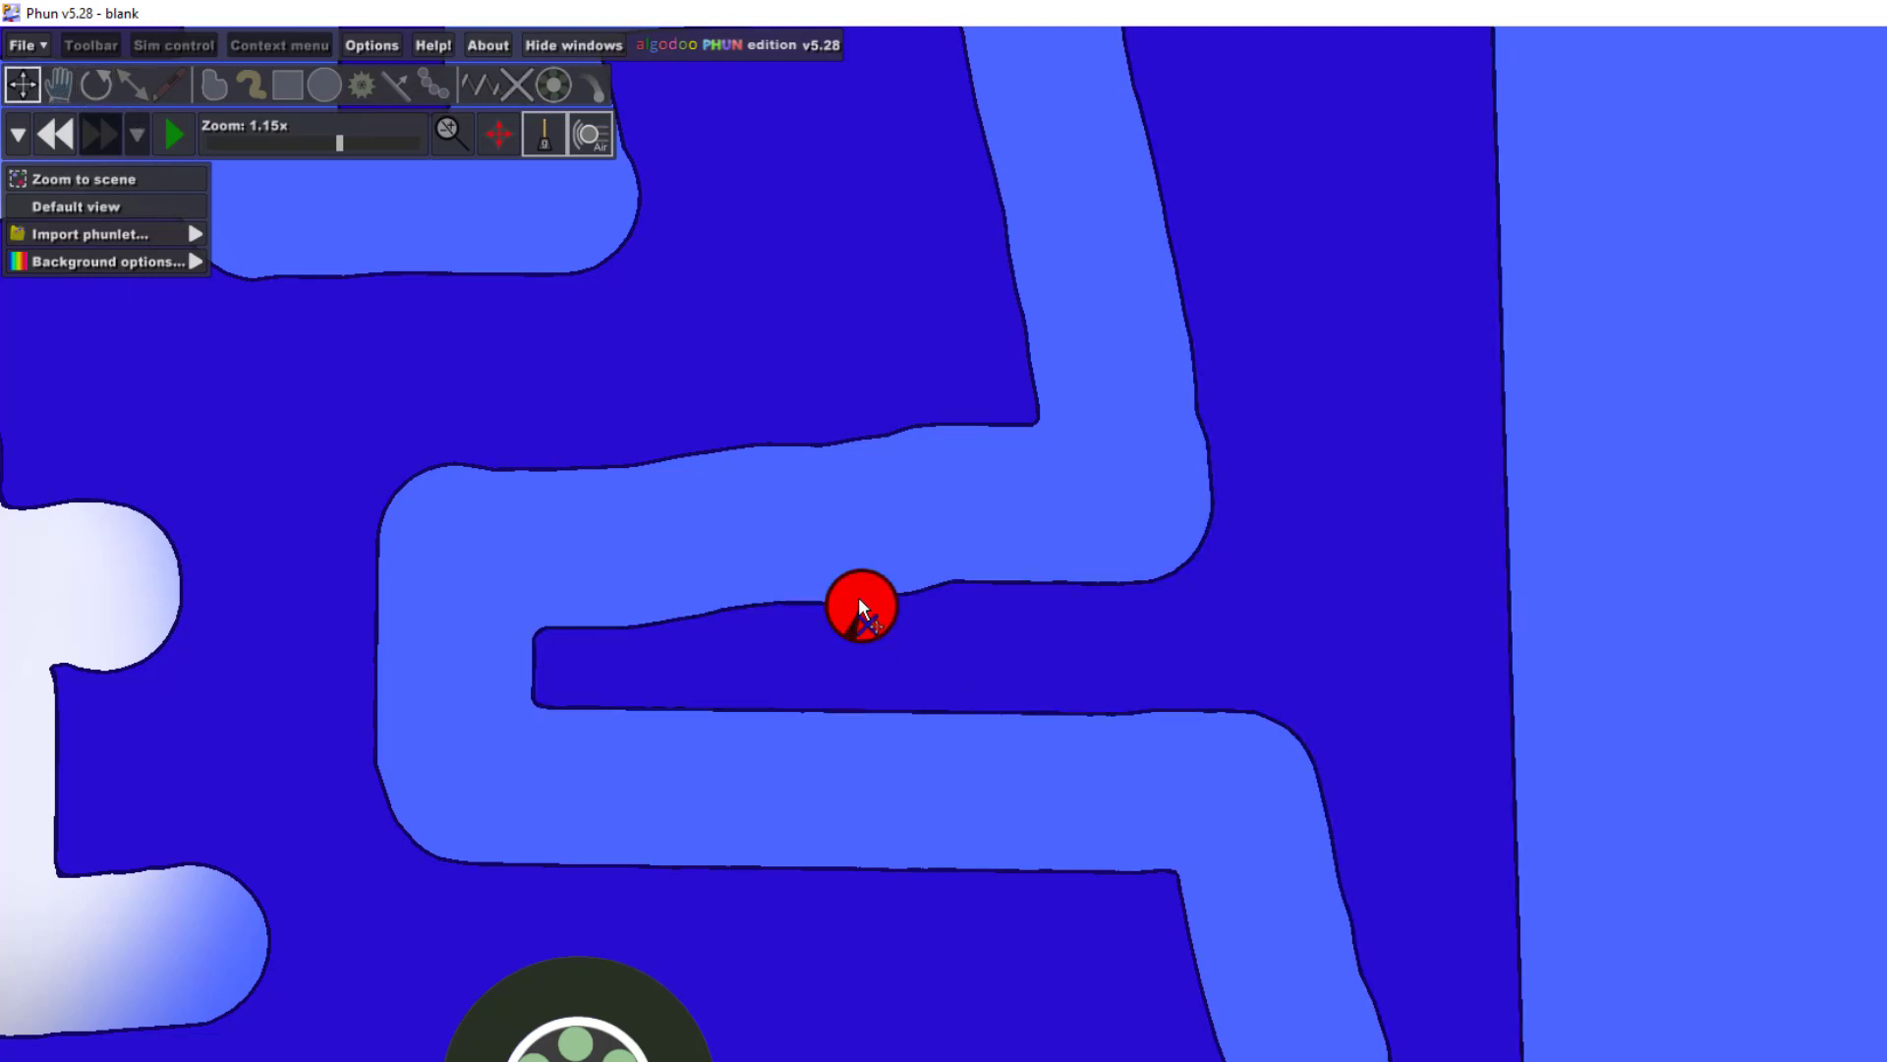
right_click(859, 601)
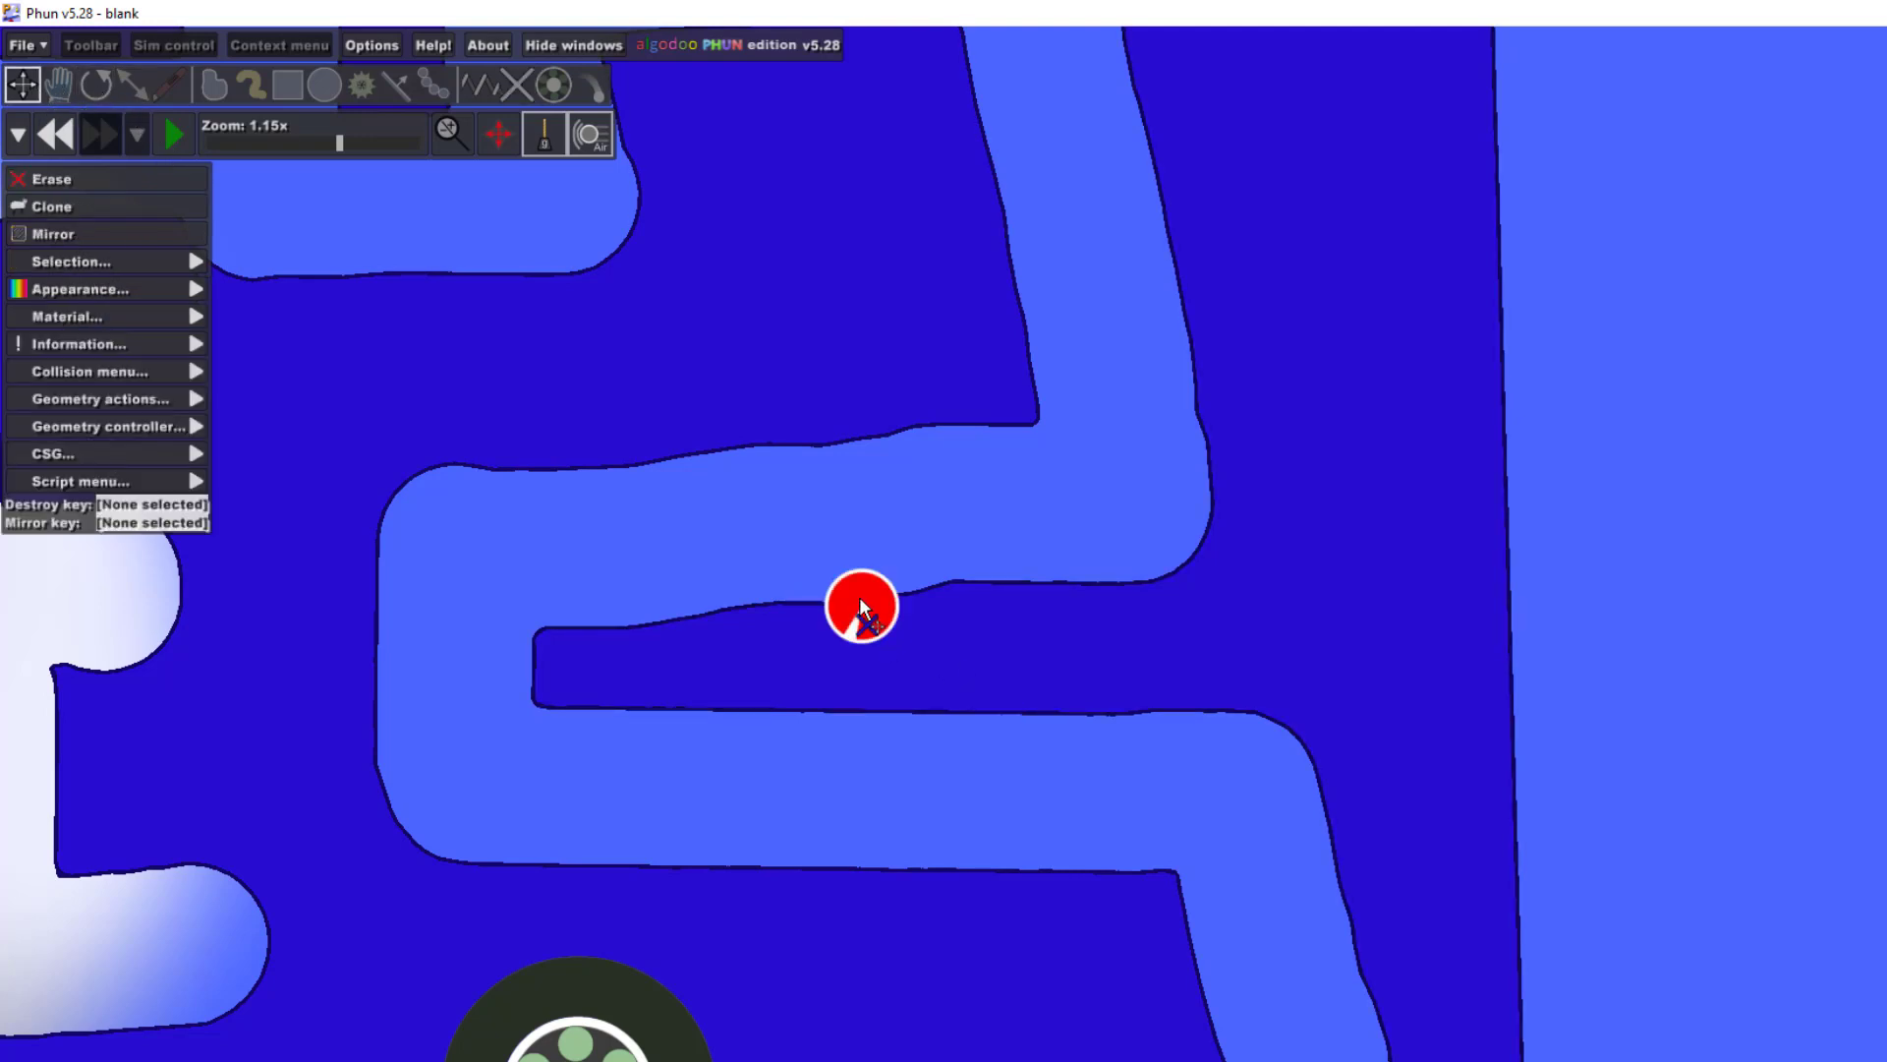
click(171, 317)
click(251, 824)
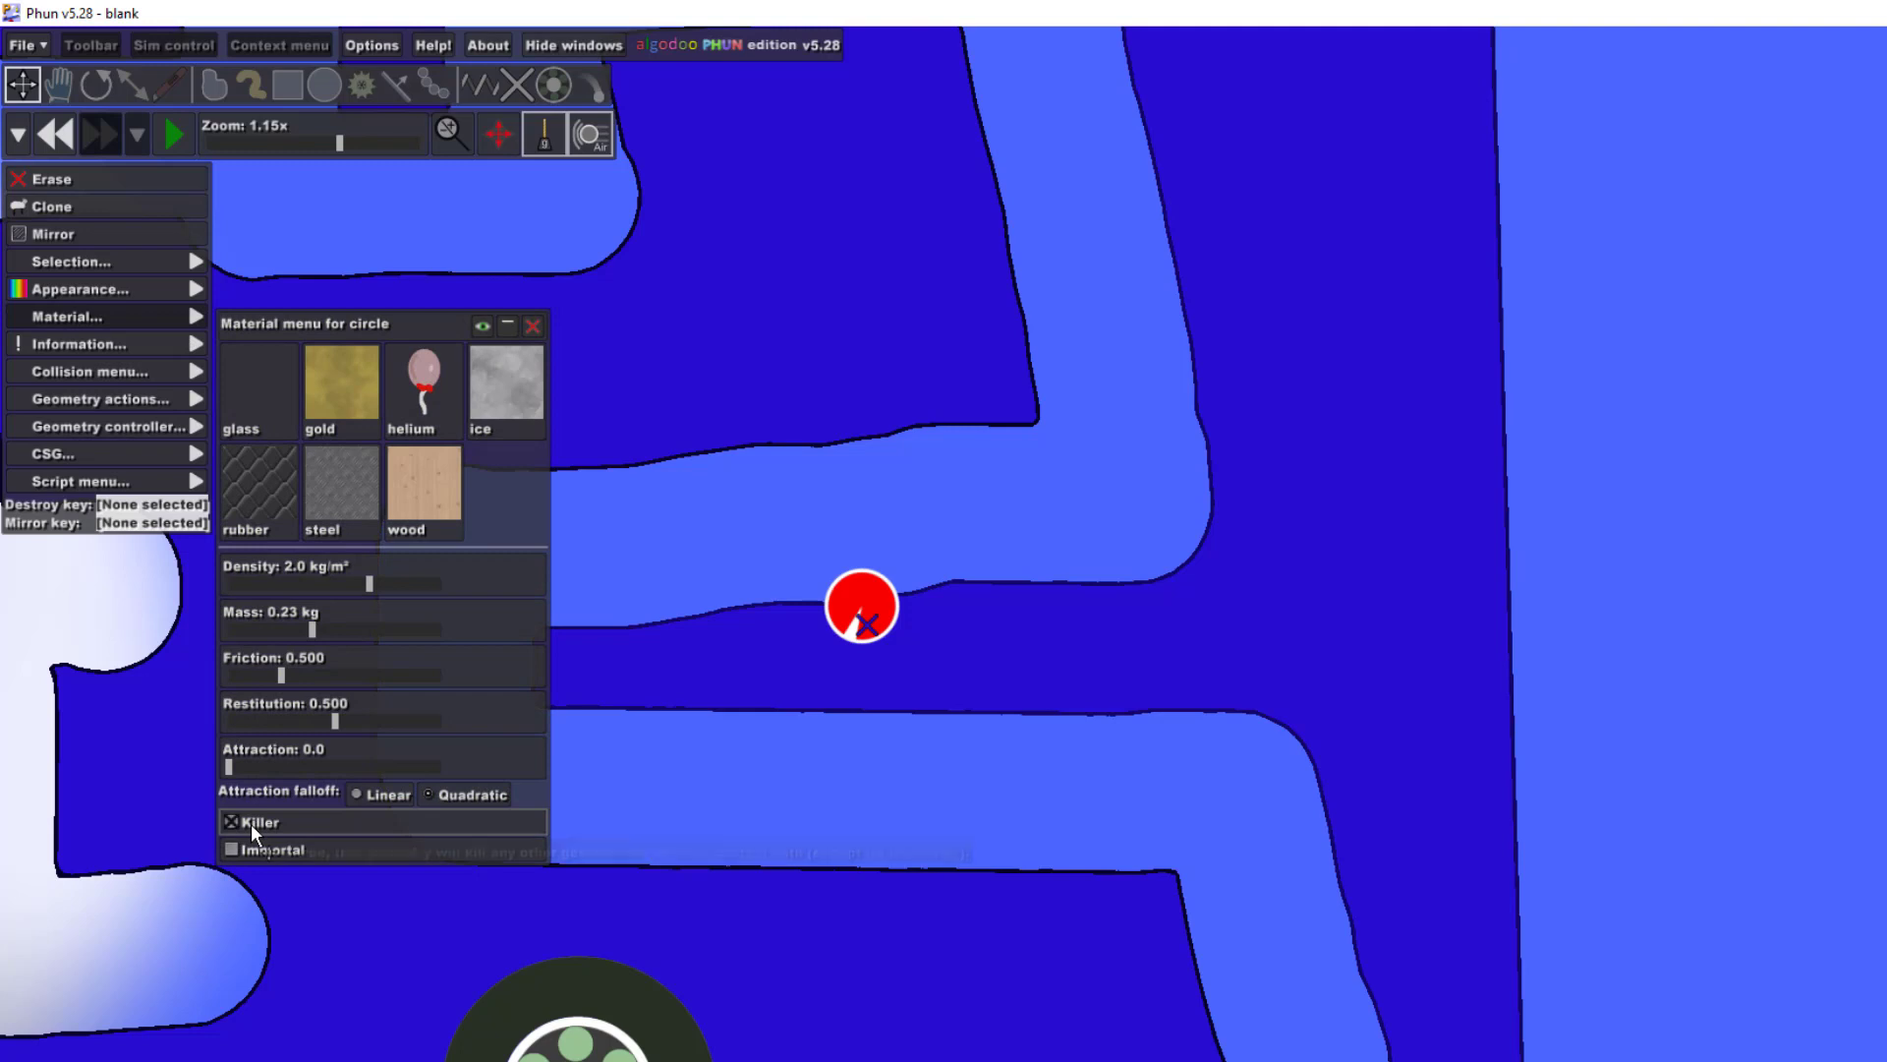
scroll(295, 796, down, 3)
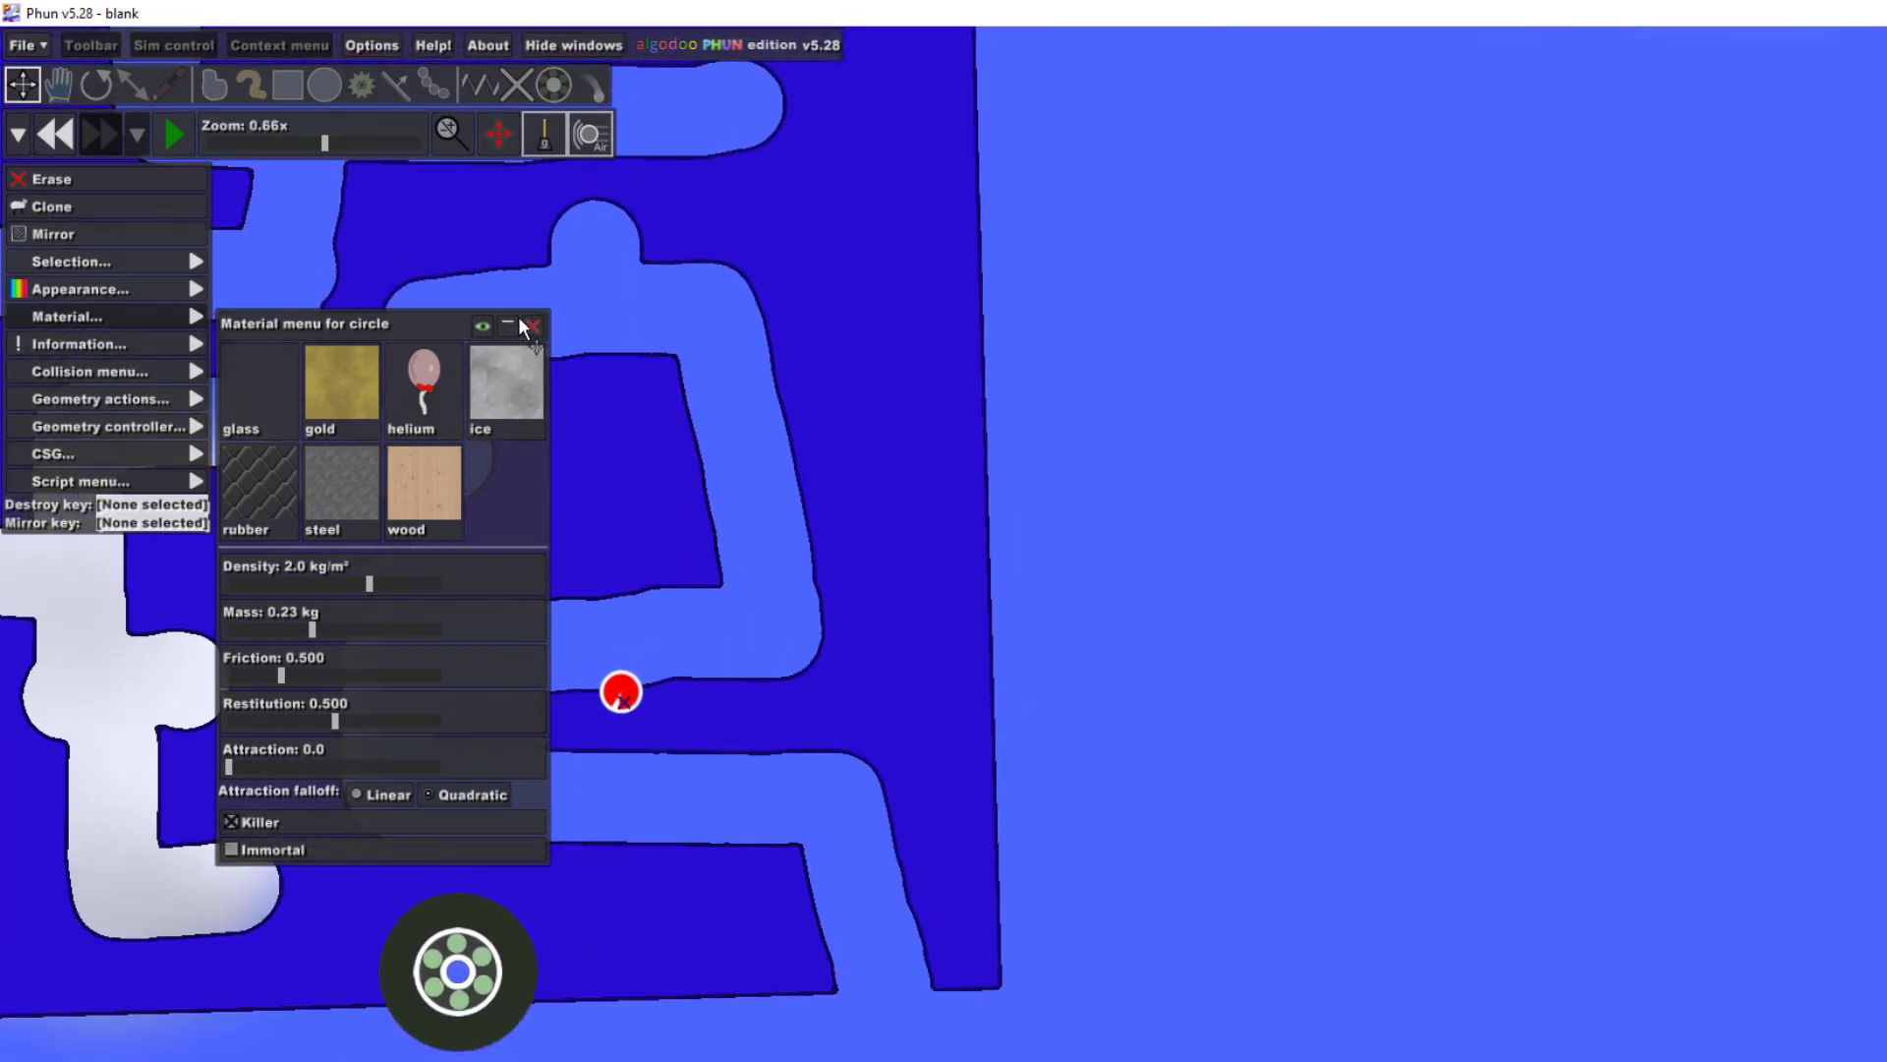
click(515, 321)
Step: Run the simulation and draw a small ball on the maze's top edge, beyond the entrance
scroll(516, 859, down, 2)
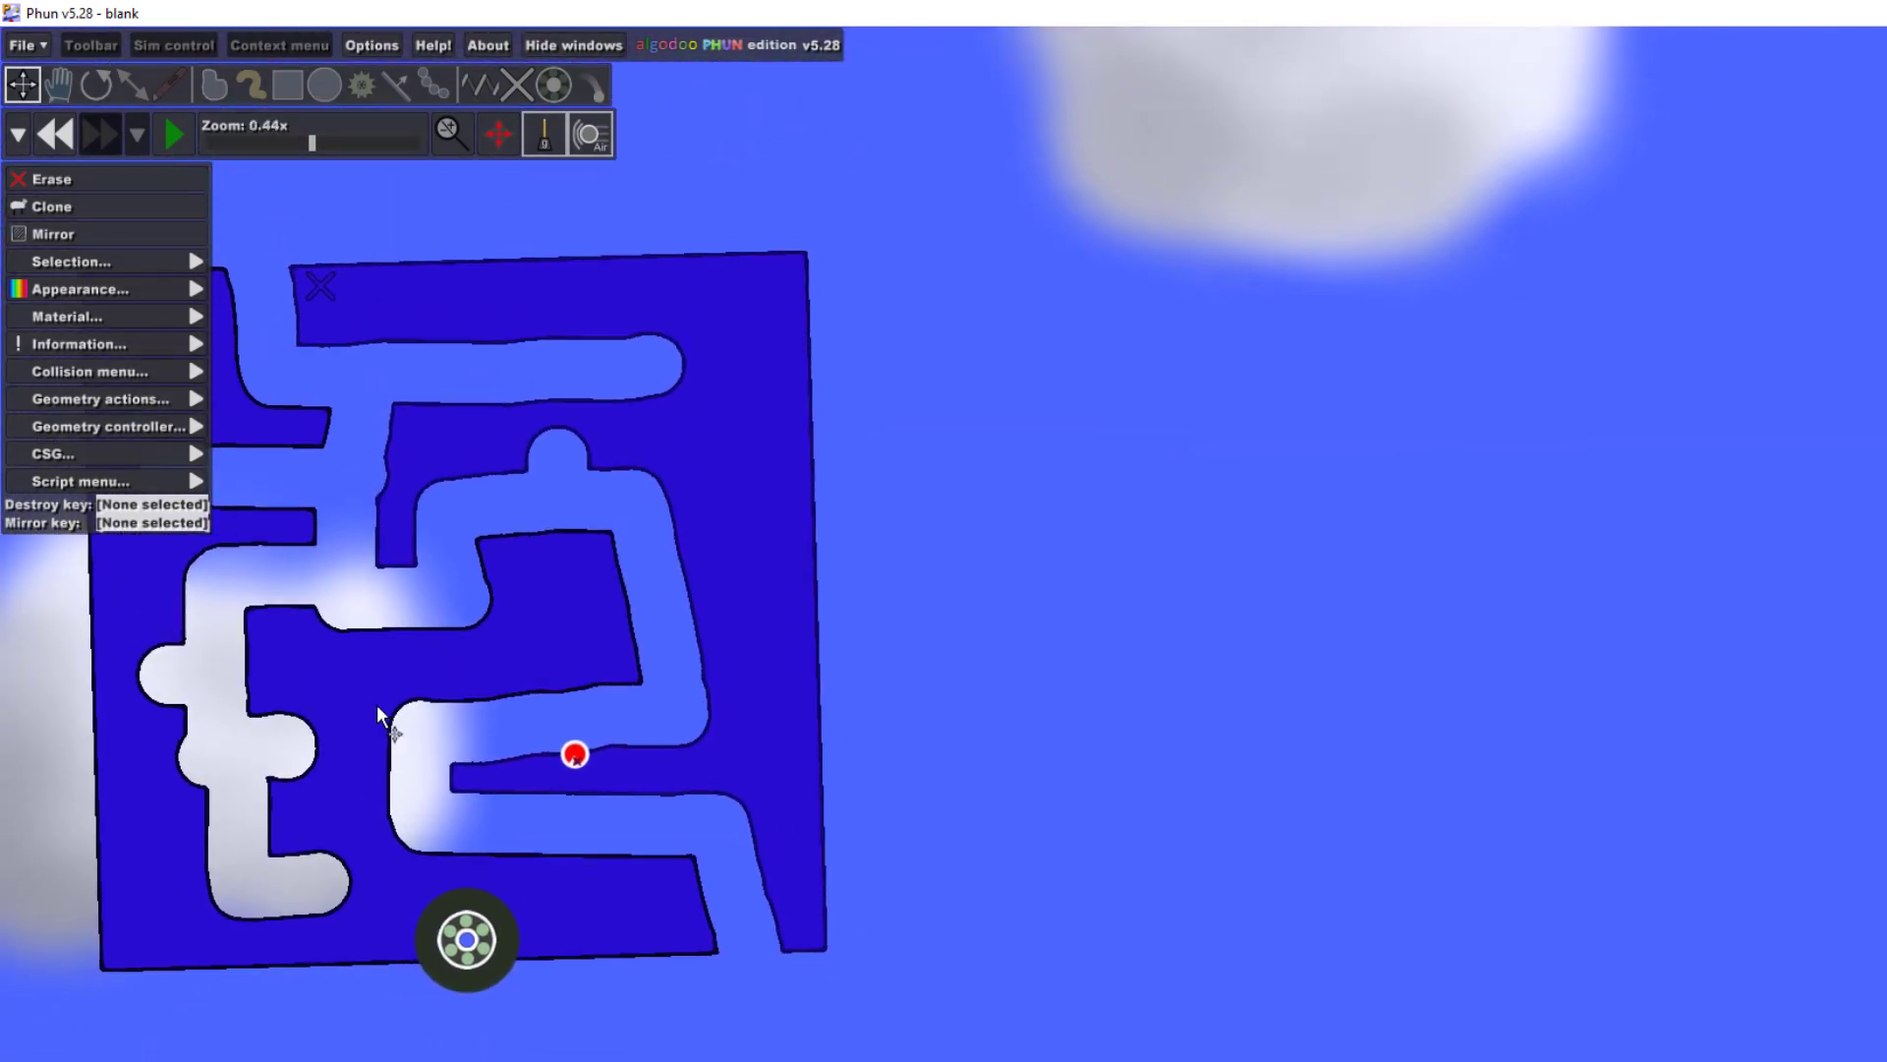
key(c)
key(space)
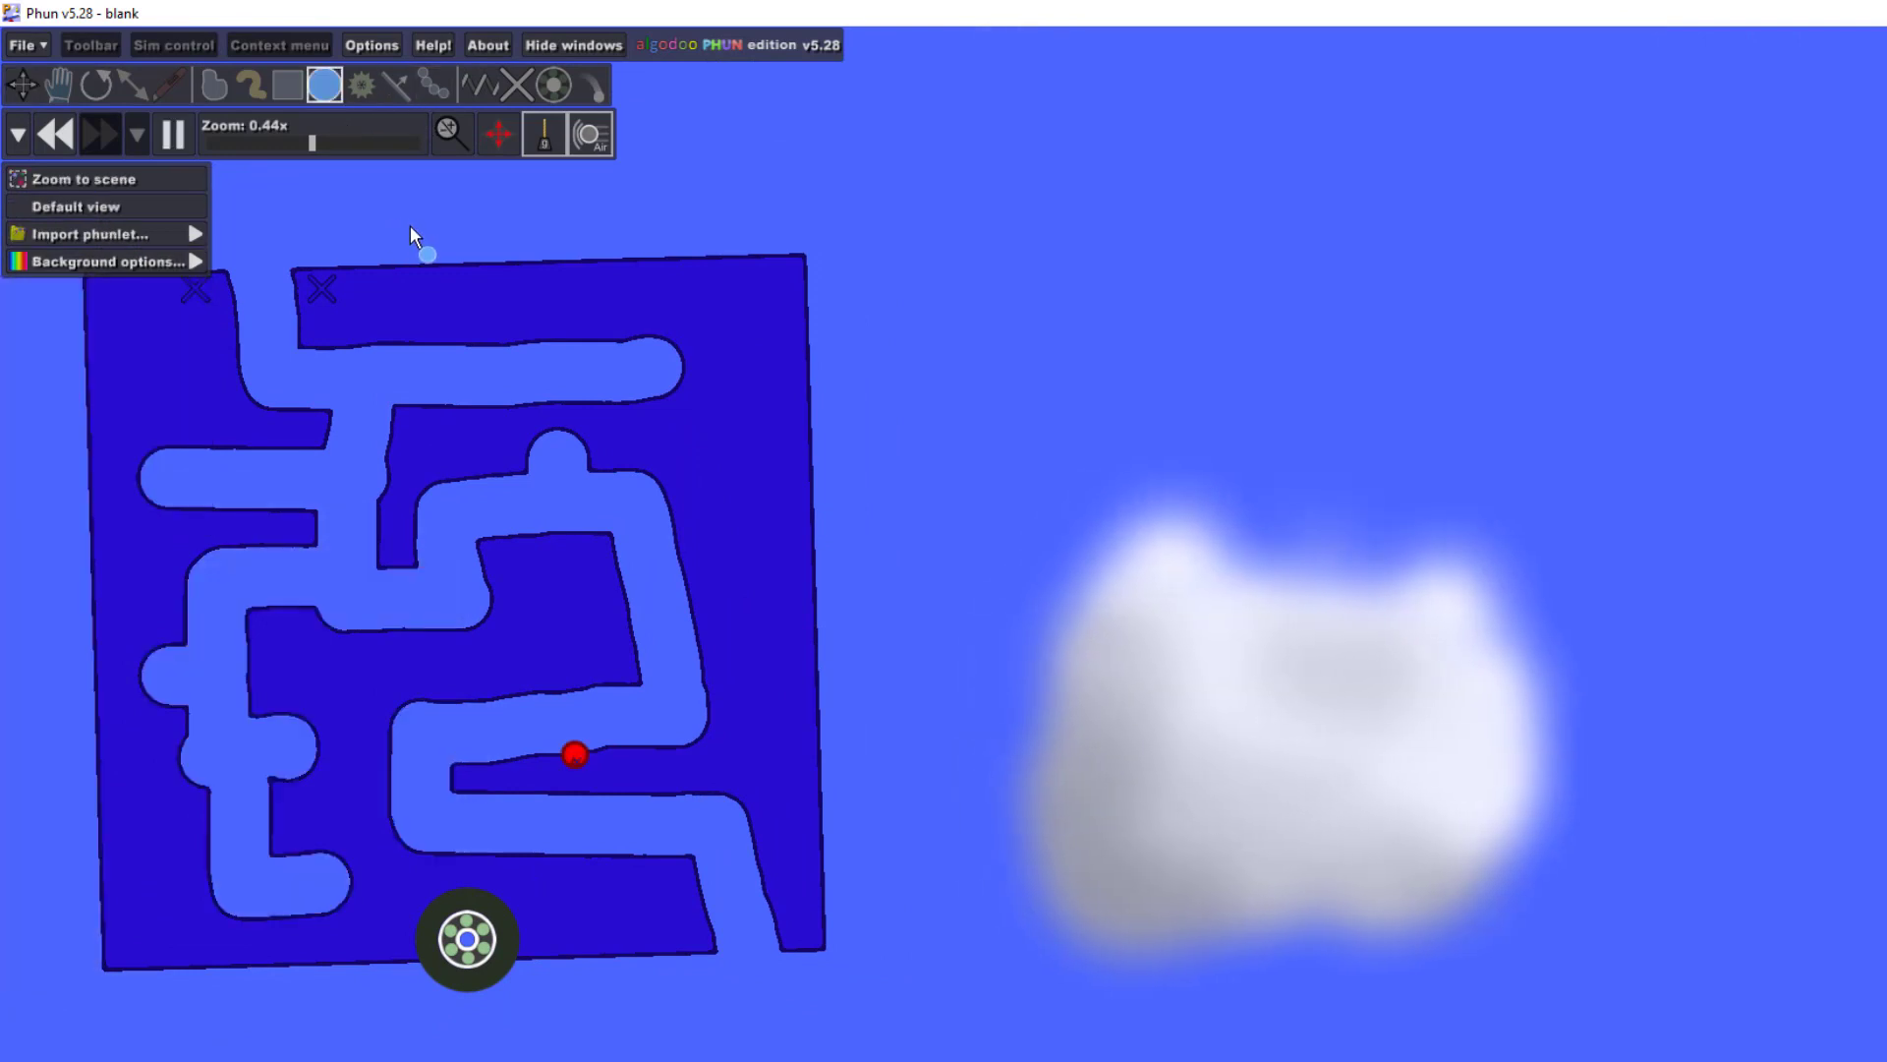
click(407, 232)
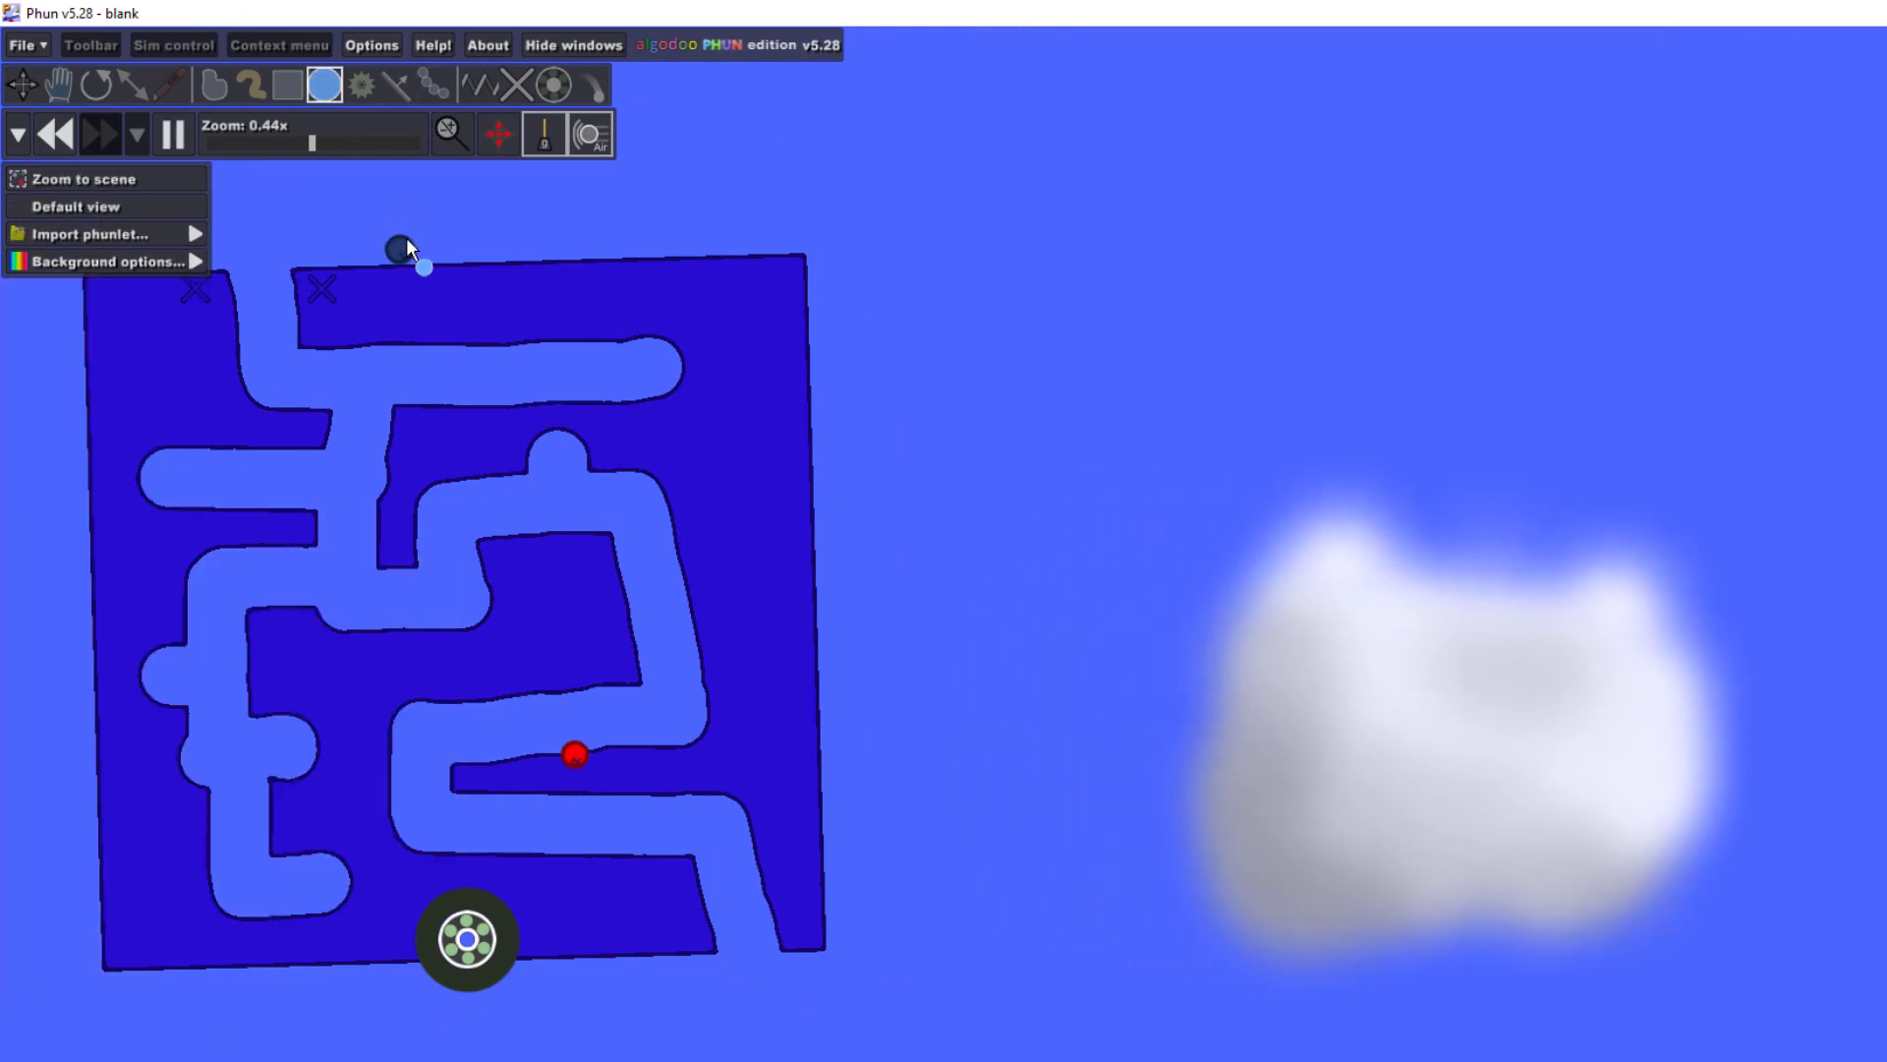
Step: Tilt the maze back and forth to roll the ball along its top edge and into the entrance
key(Right)
key(Left)
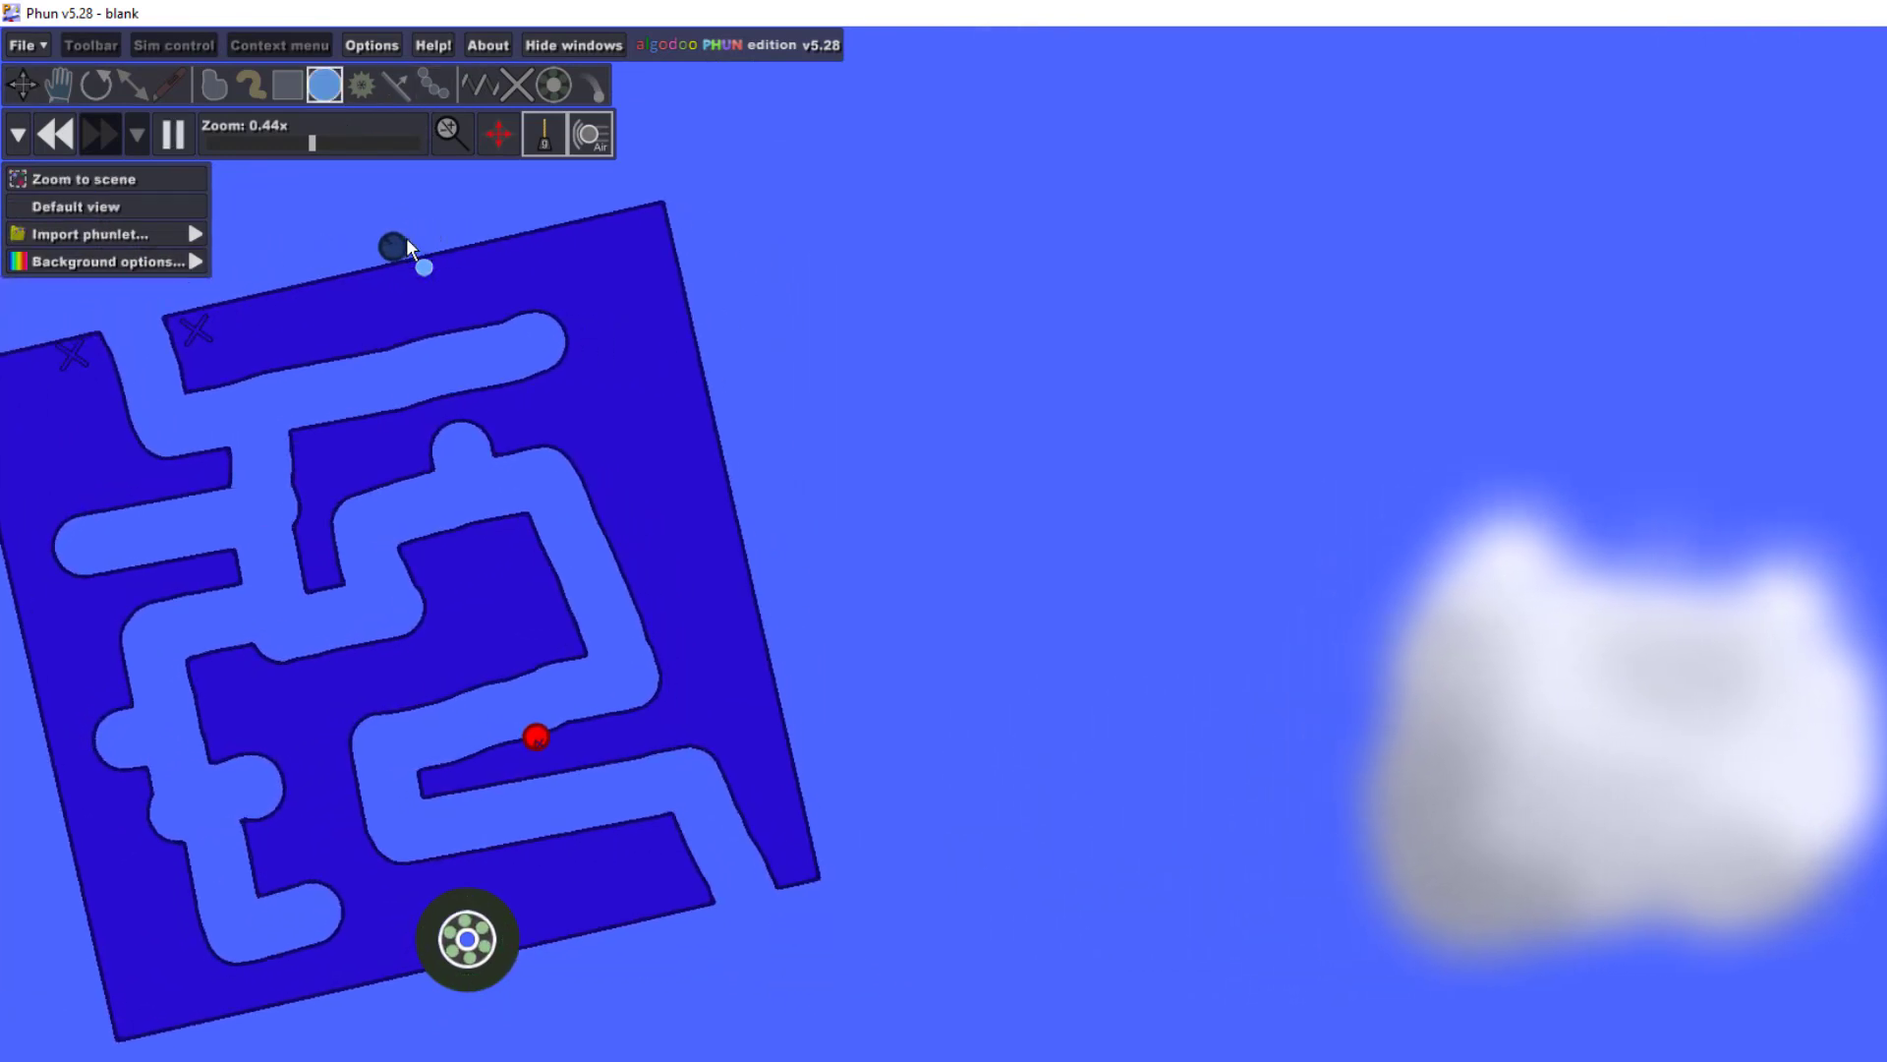
key(Right)
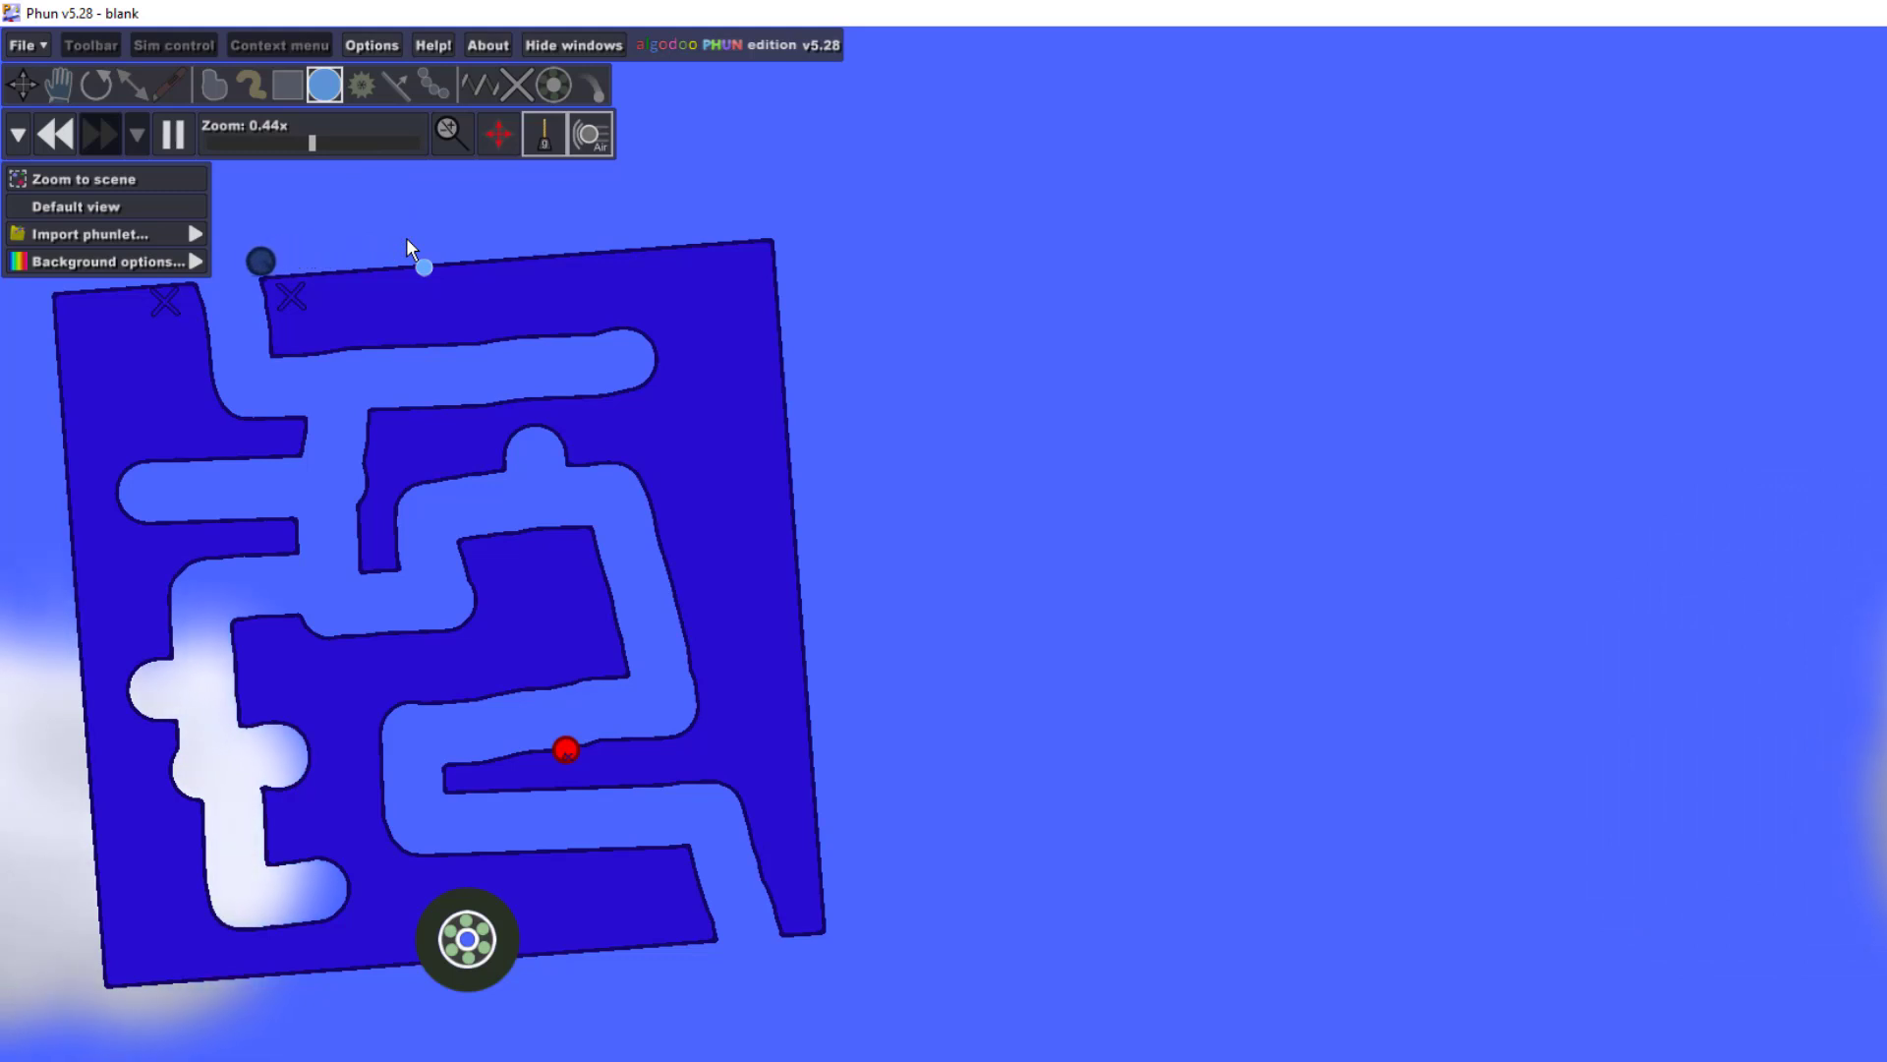
key(Right)
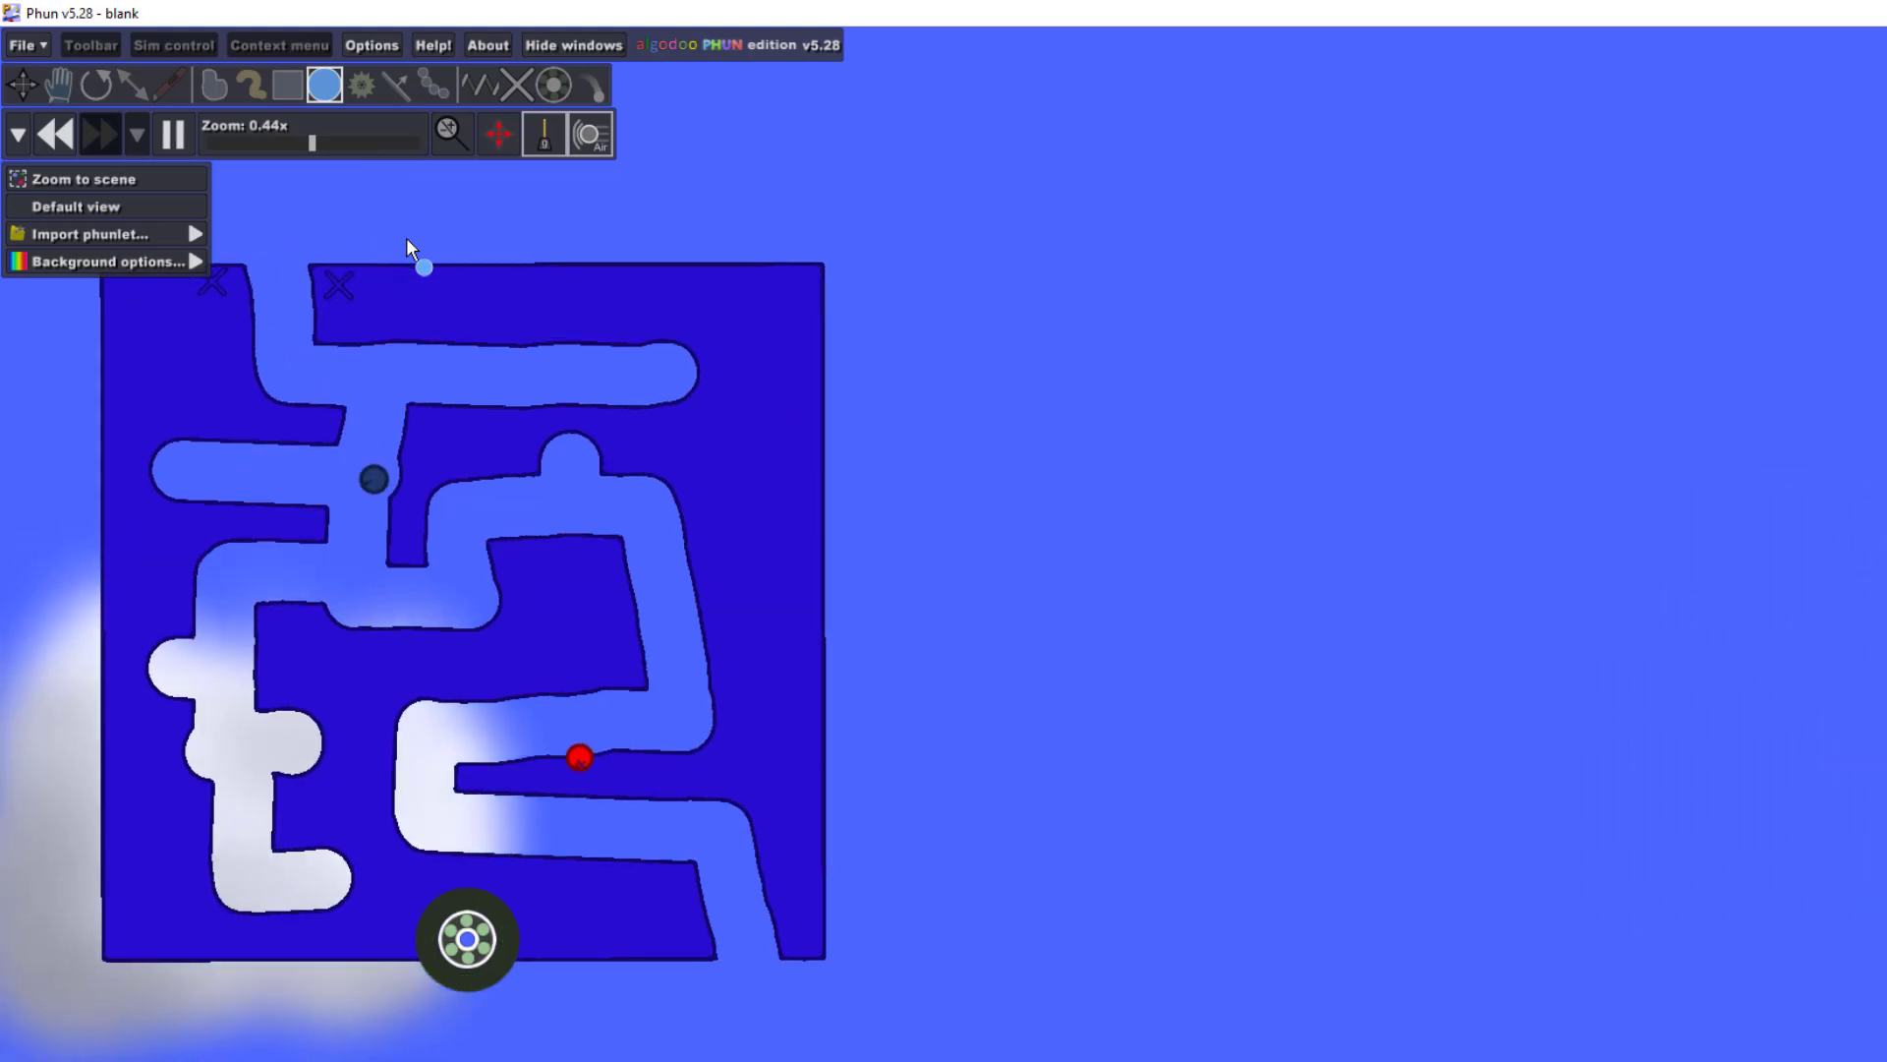
Step: Rotate the maze both ways on its hinge to guide the ball through the passages toward the red circle
key(Left)
key(Right)
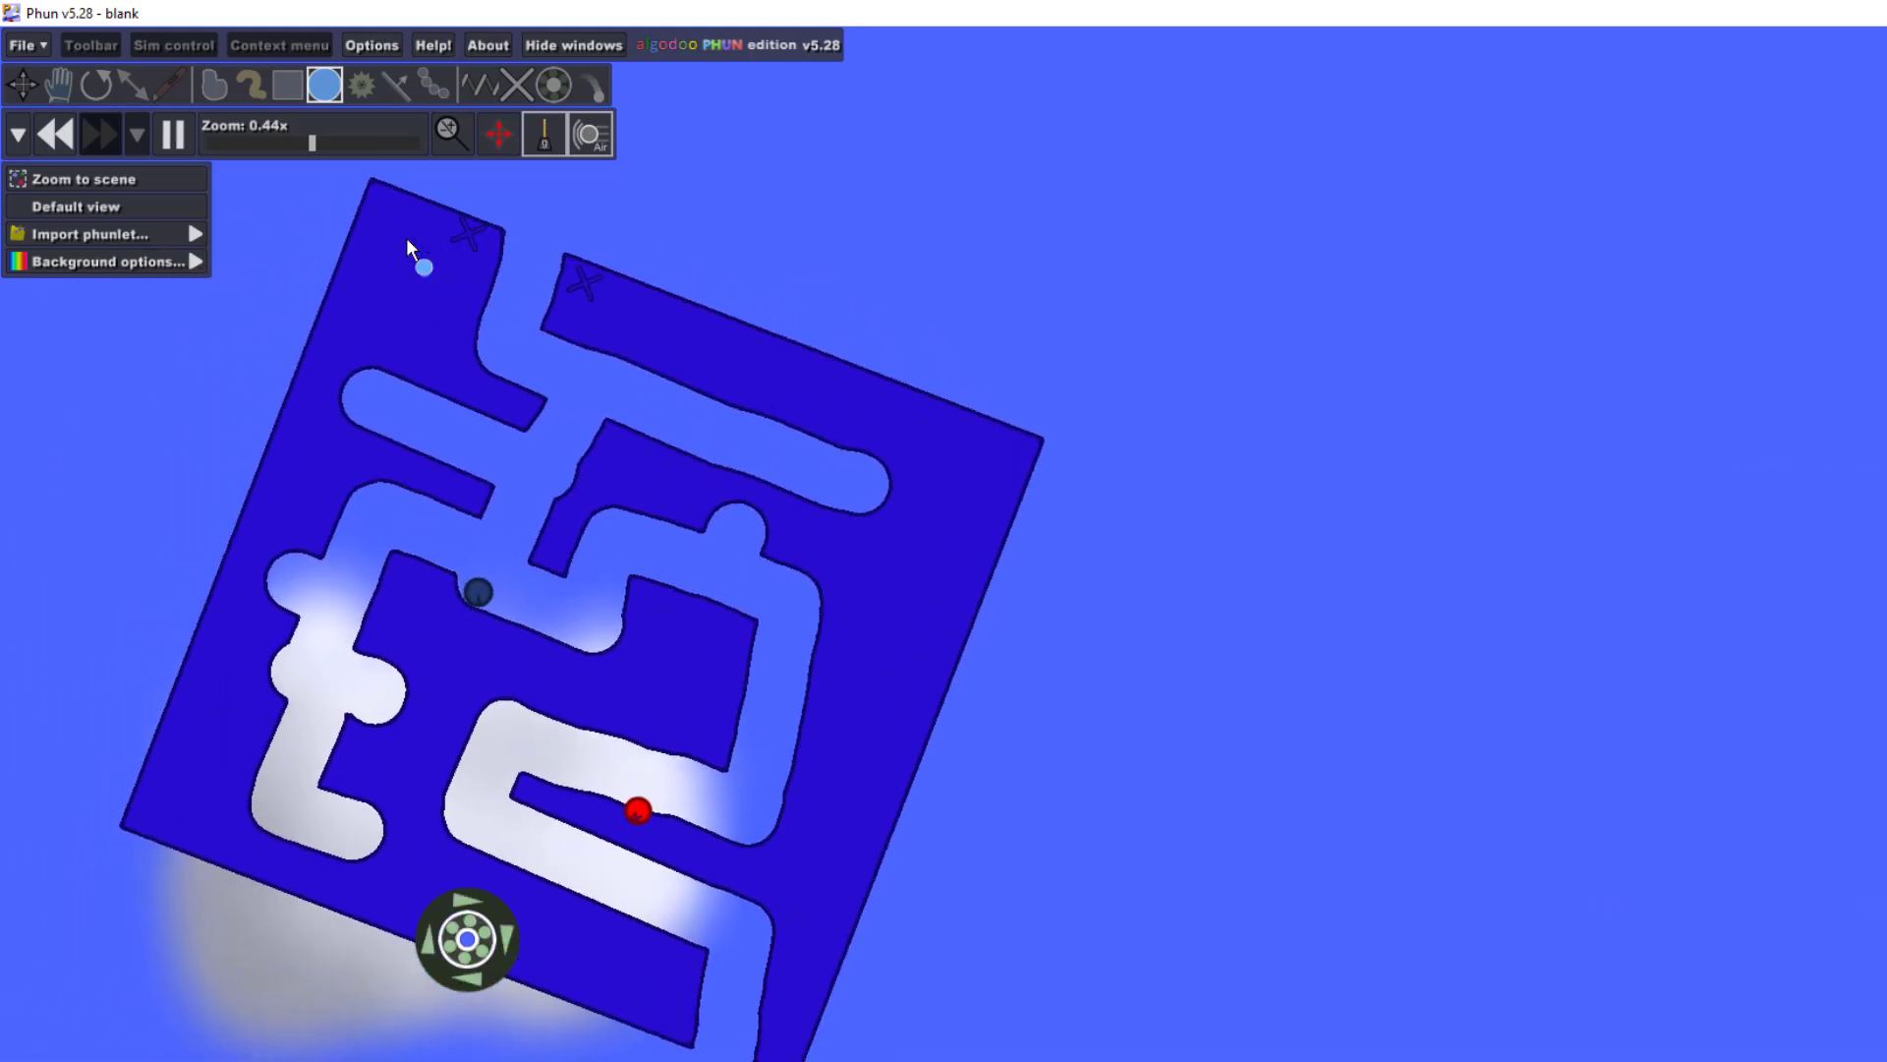
key(Right)
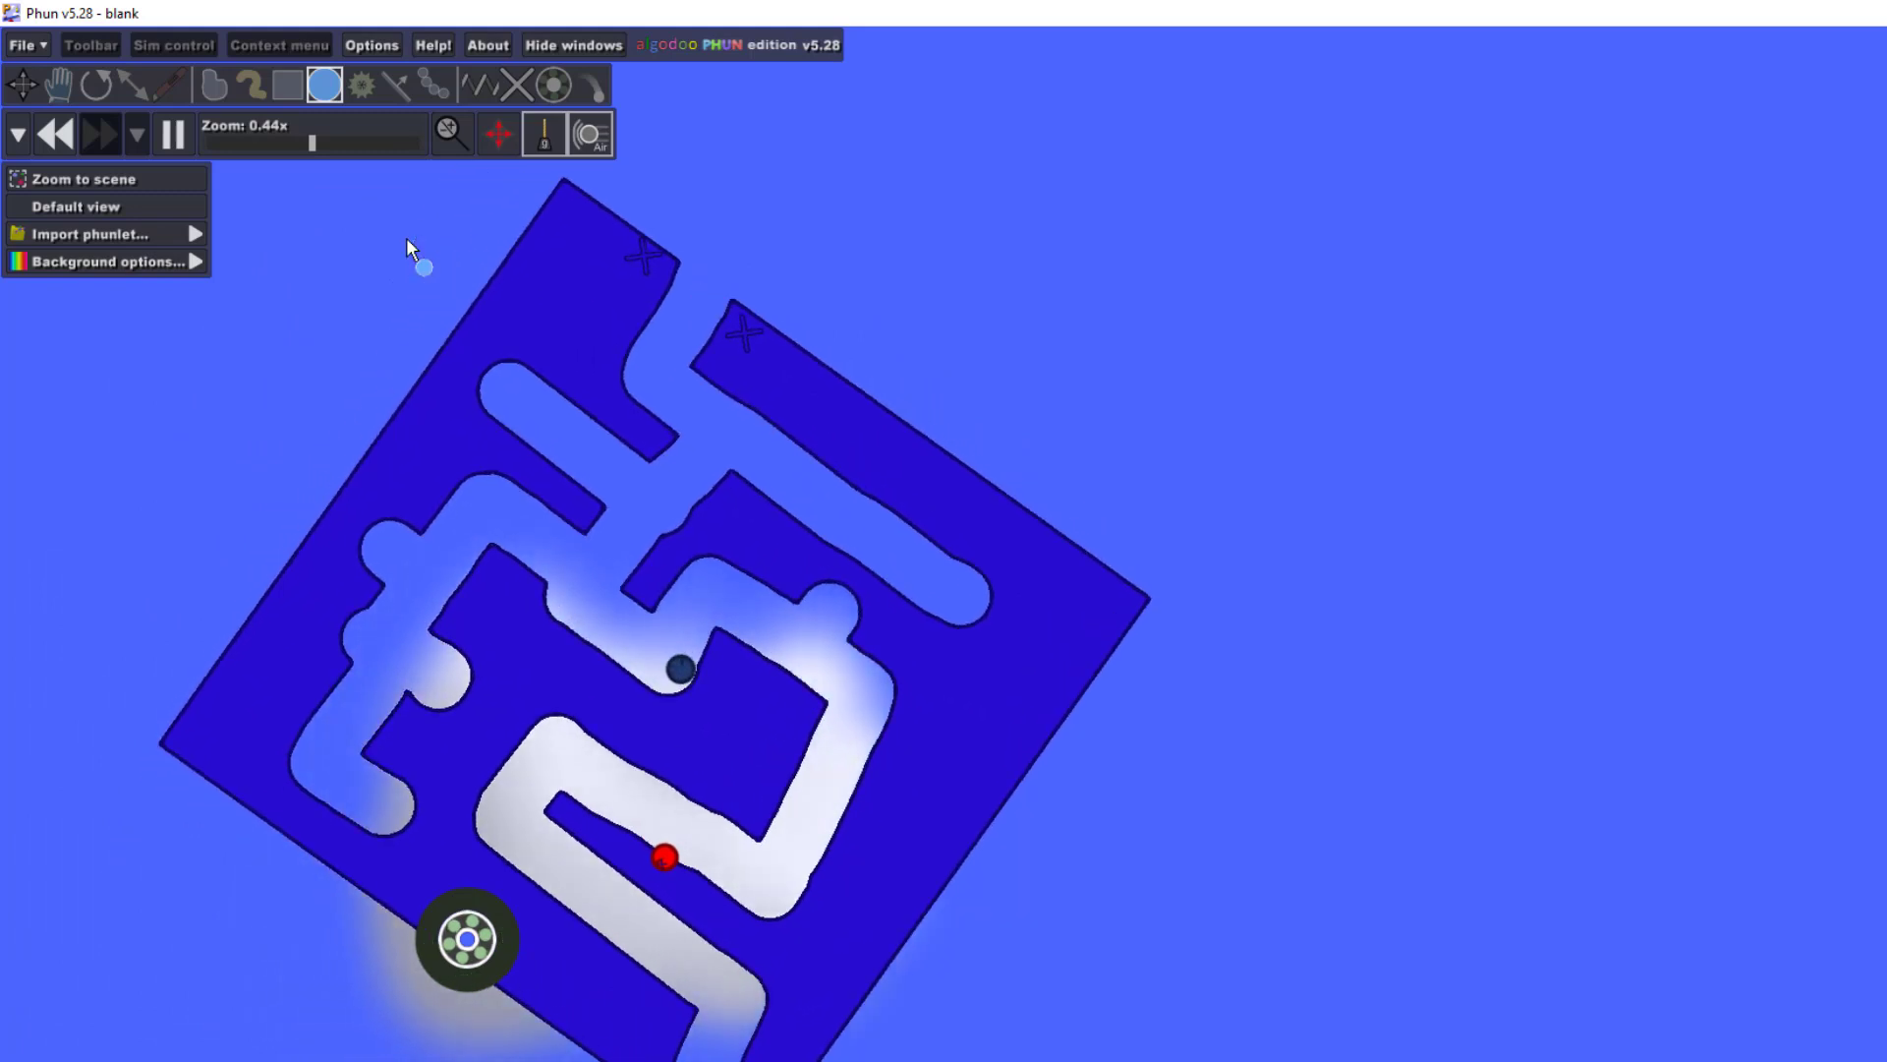
scroll(409, 374, down, 5)
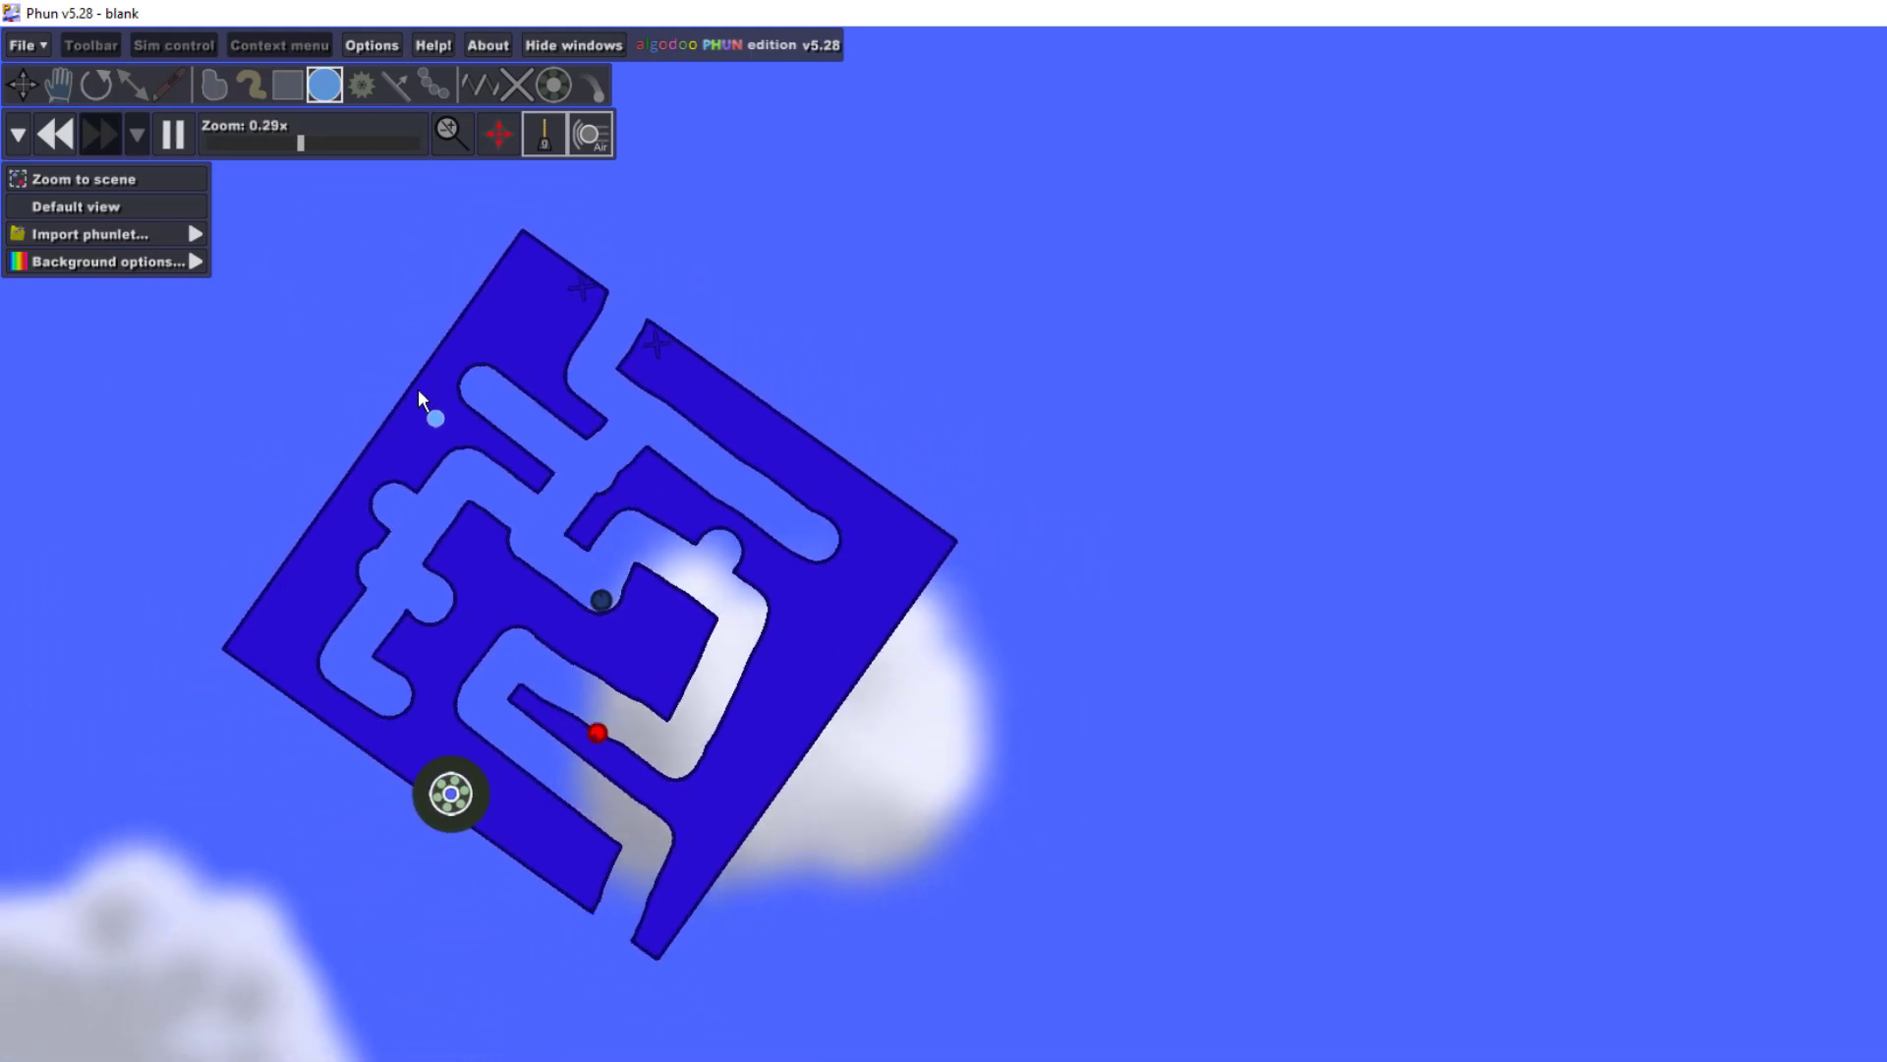
key(Left)
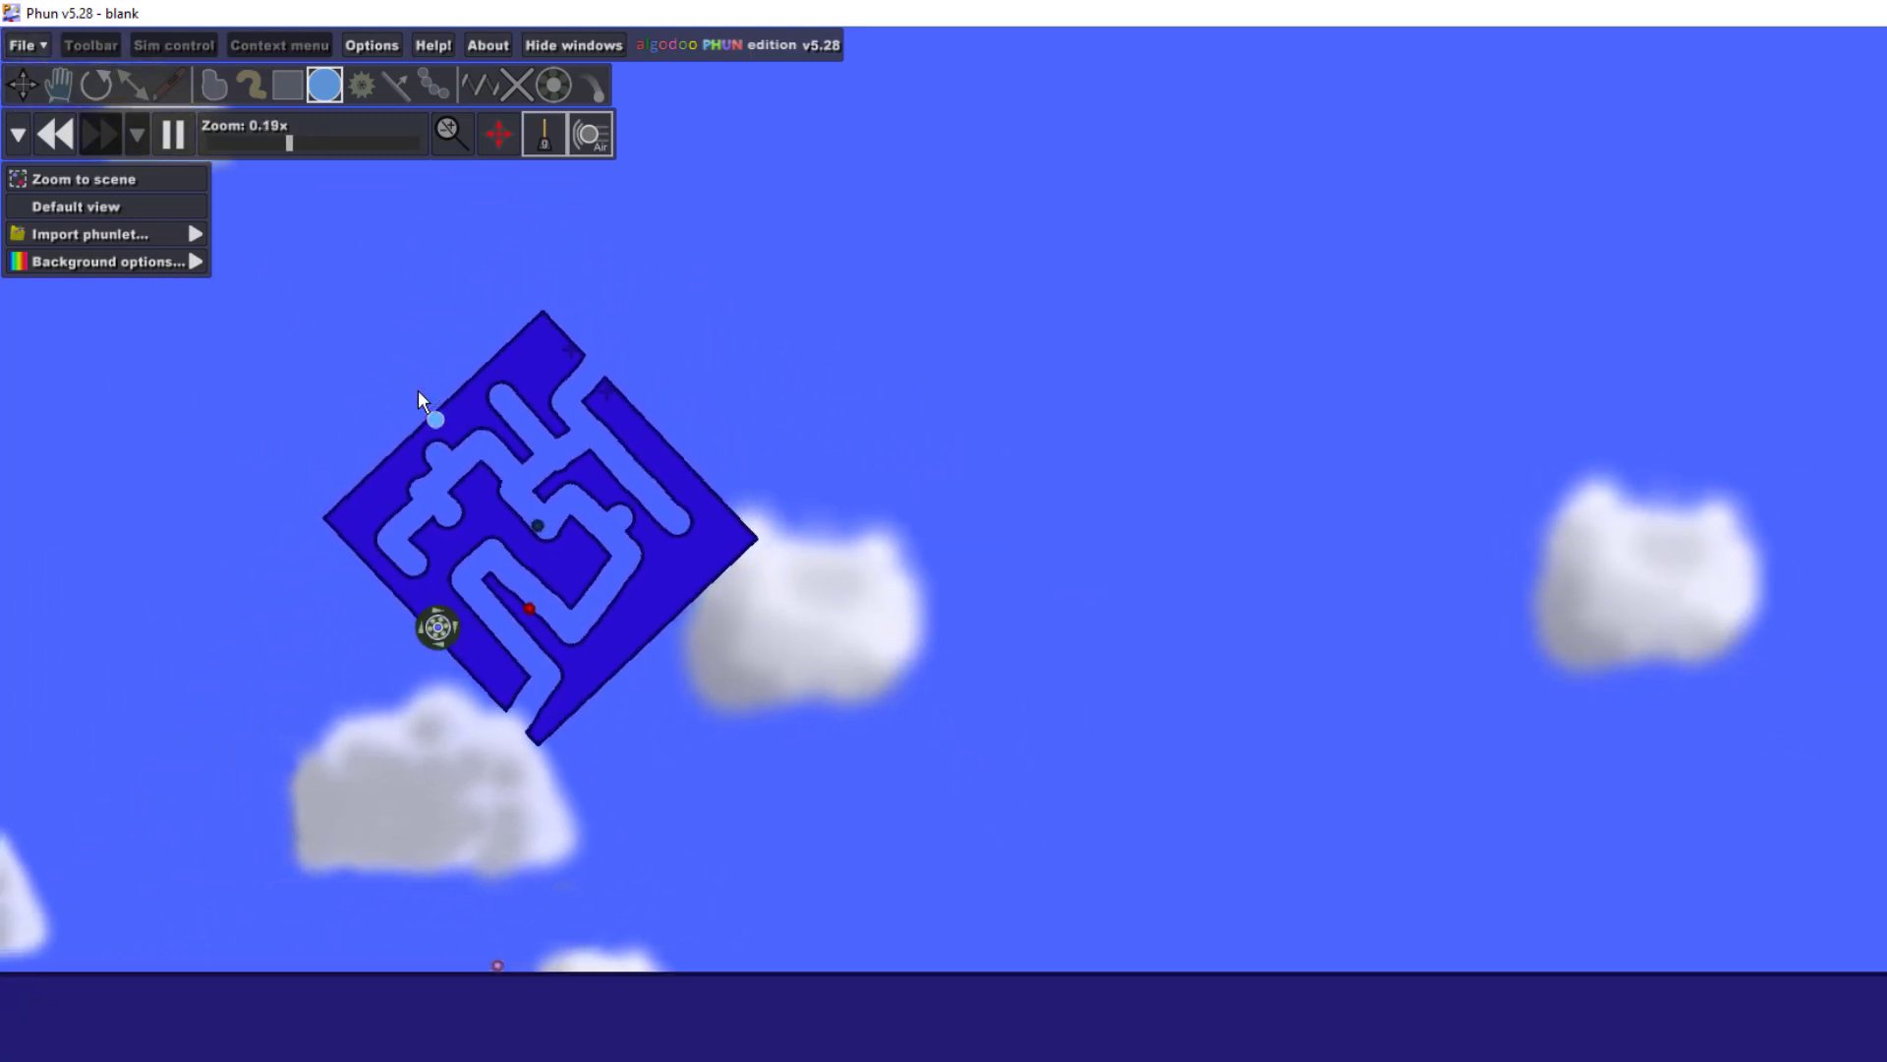
key(Right)
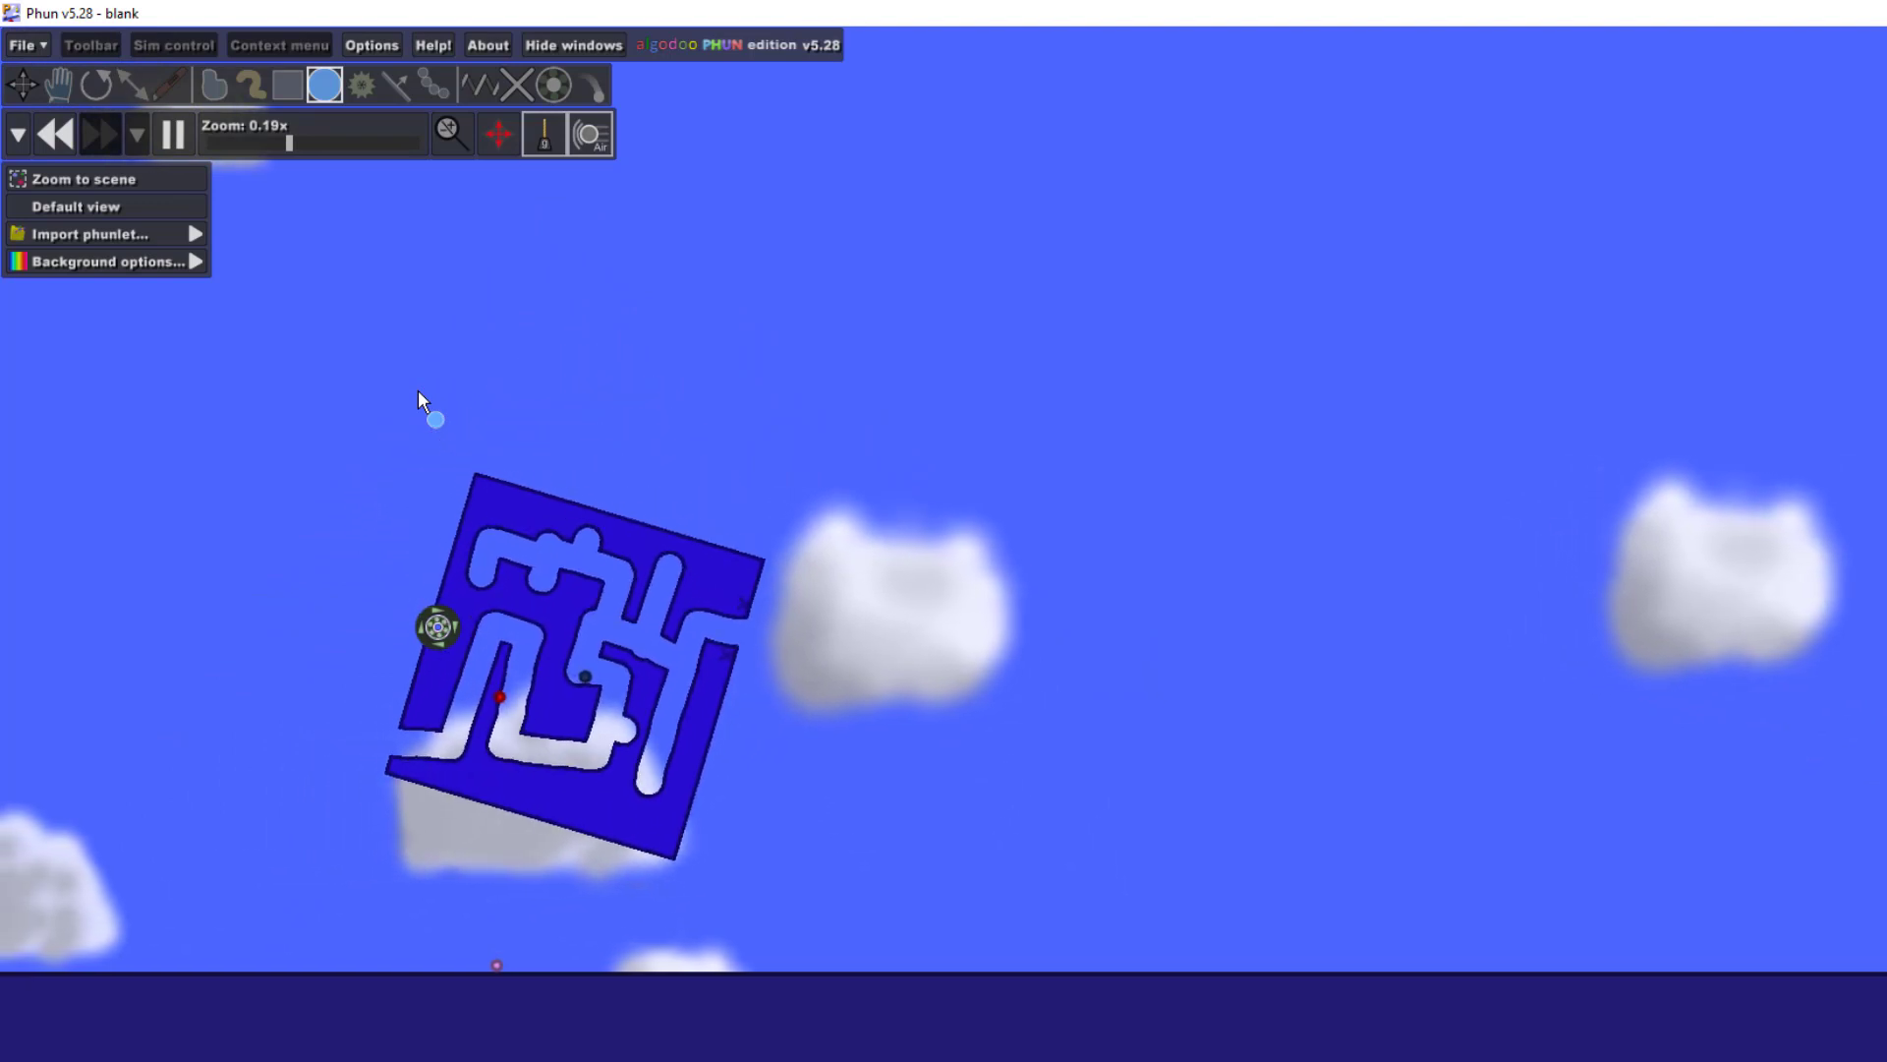
key(Left)
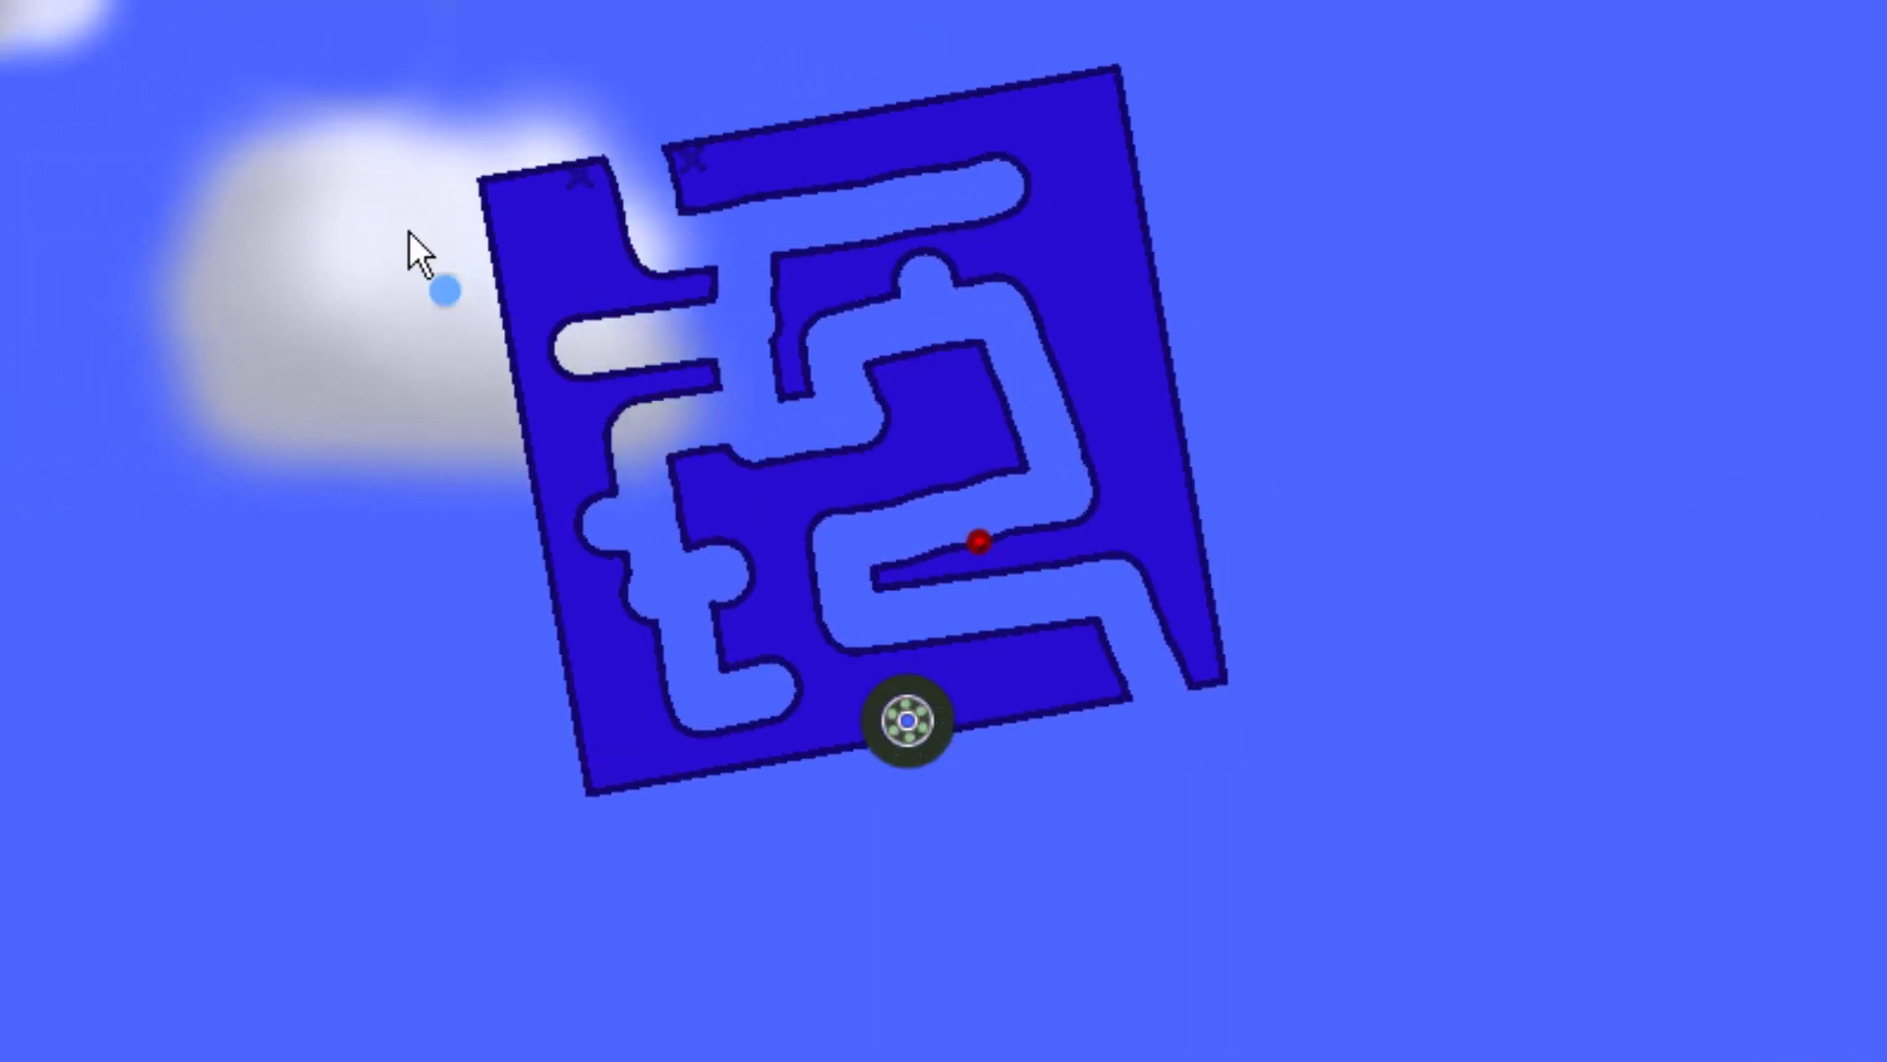
Step: Save the maze scene under the file name "tilt mdh", leaving the author and description blank
scroll(930, 516, up, 3)
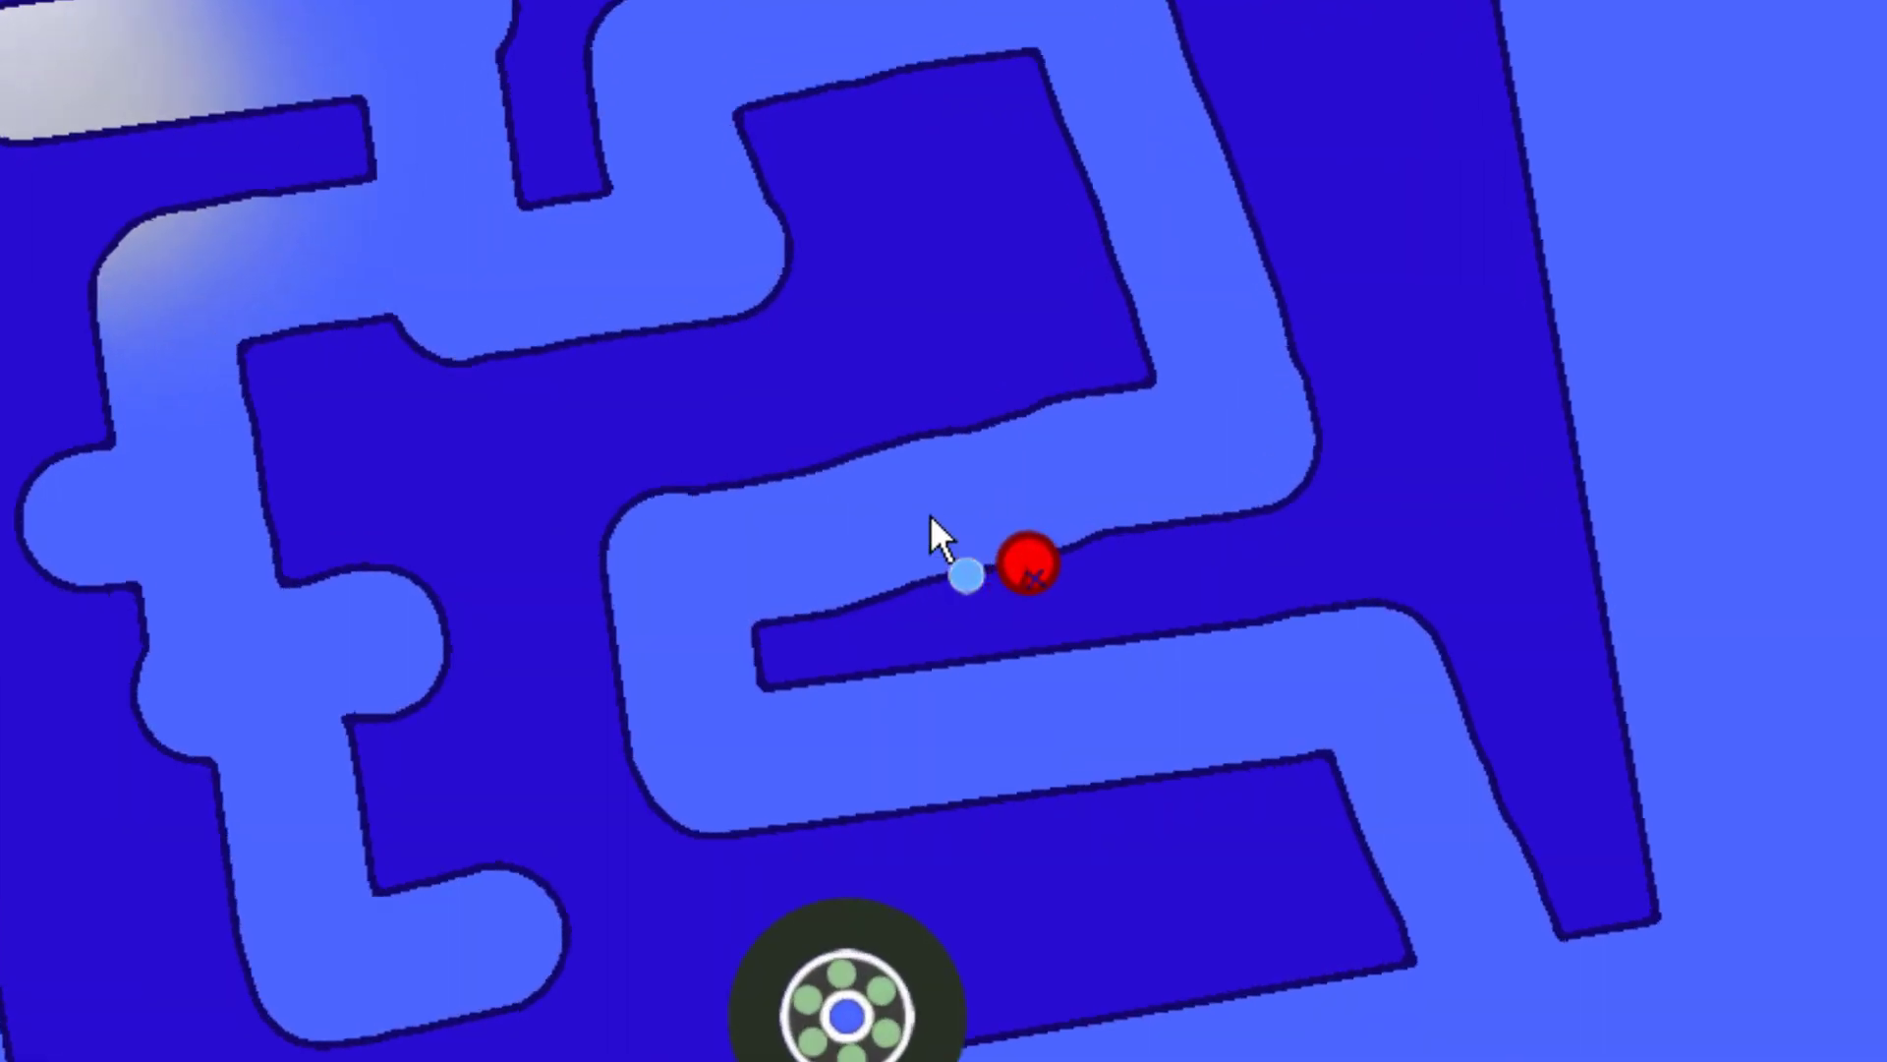
scroll(861, 971, down, 5)
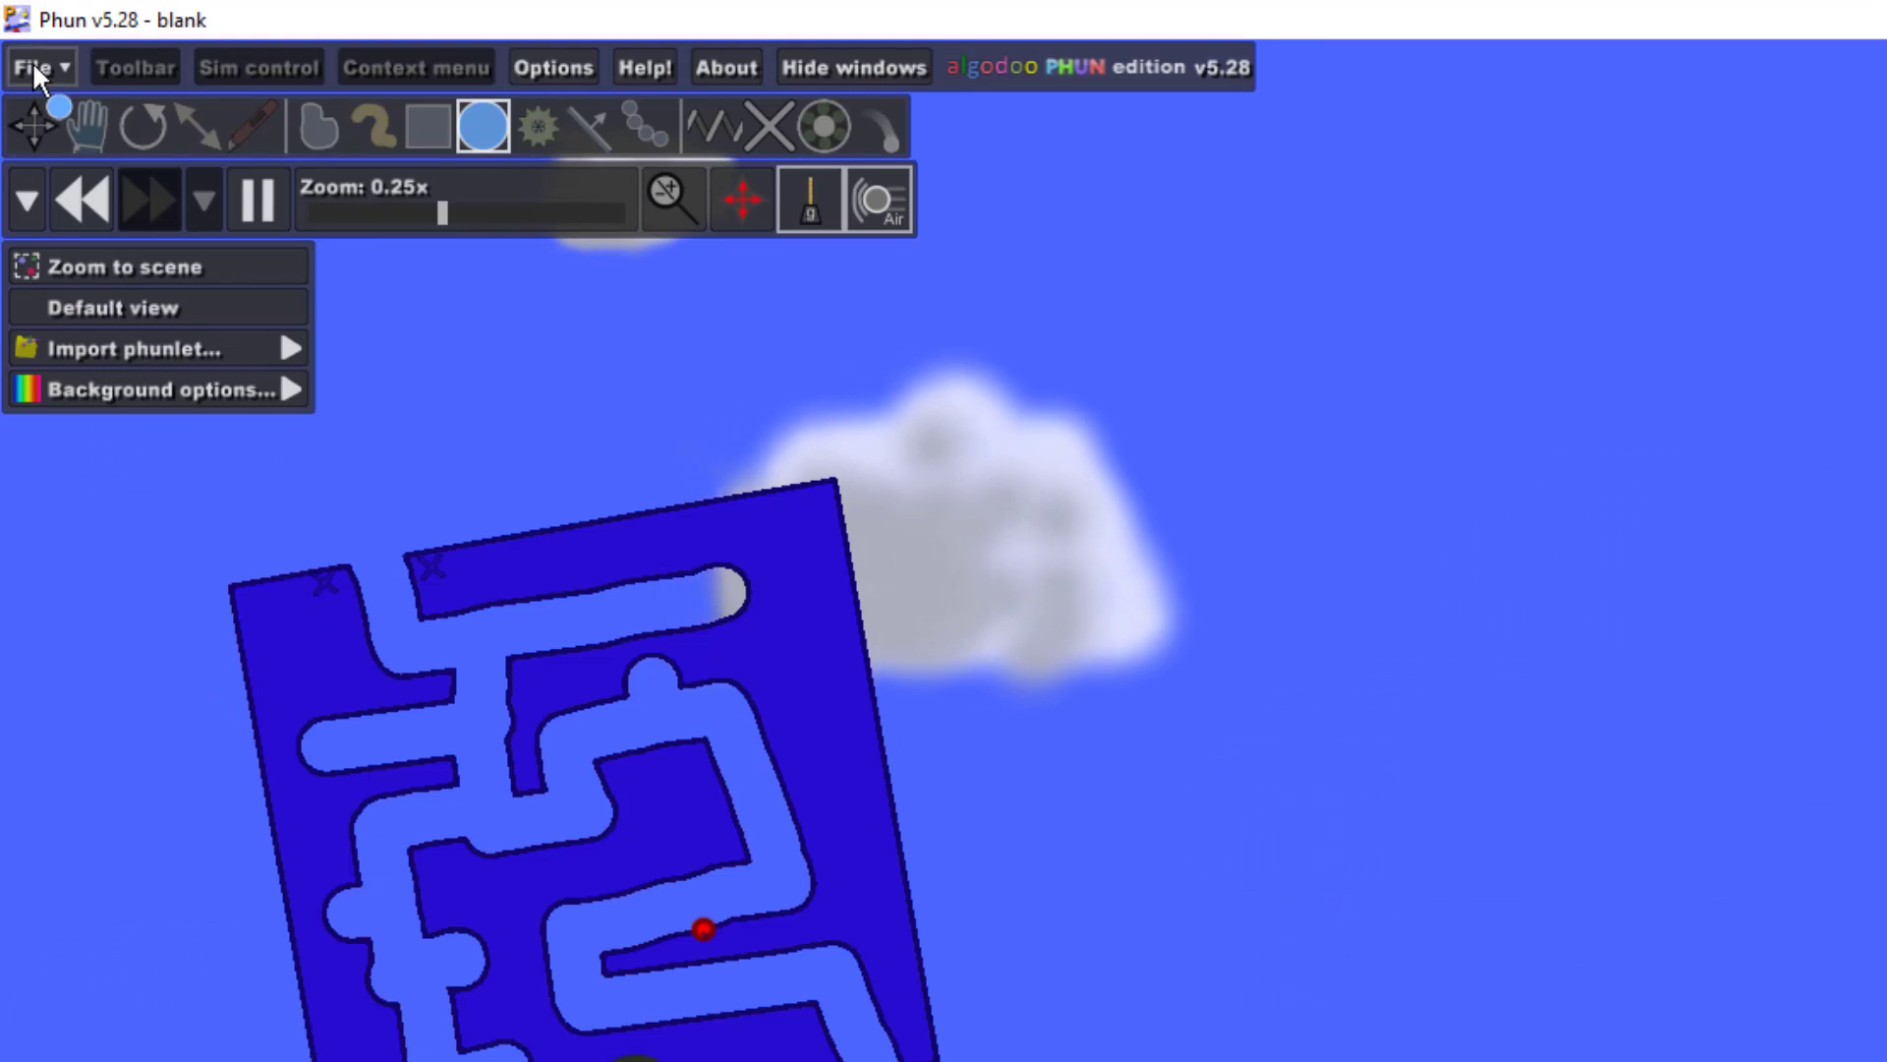
click(17, 36)
click(99, 164)
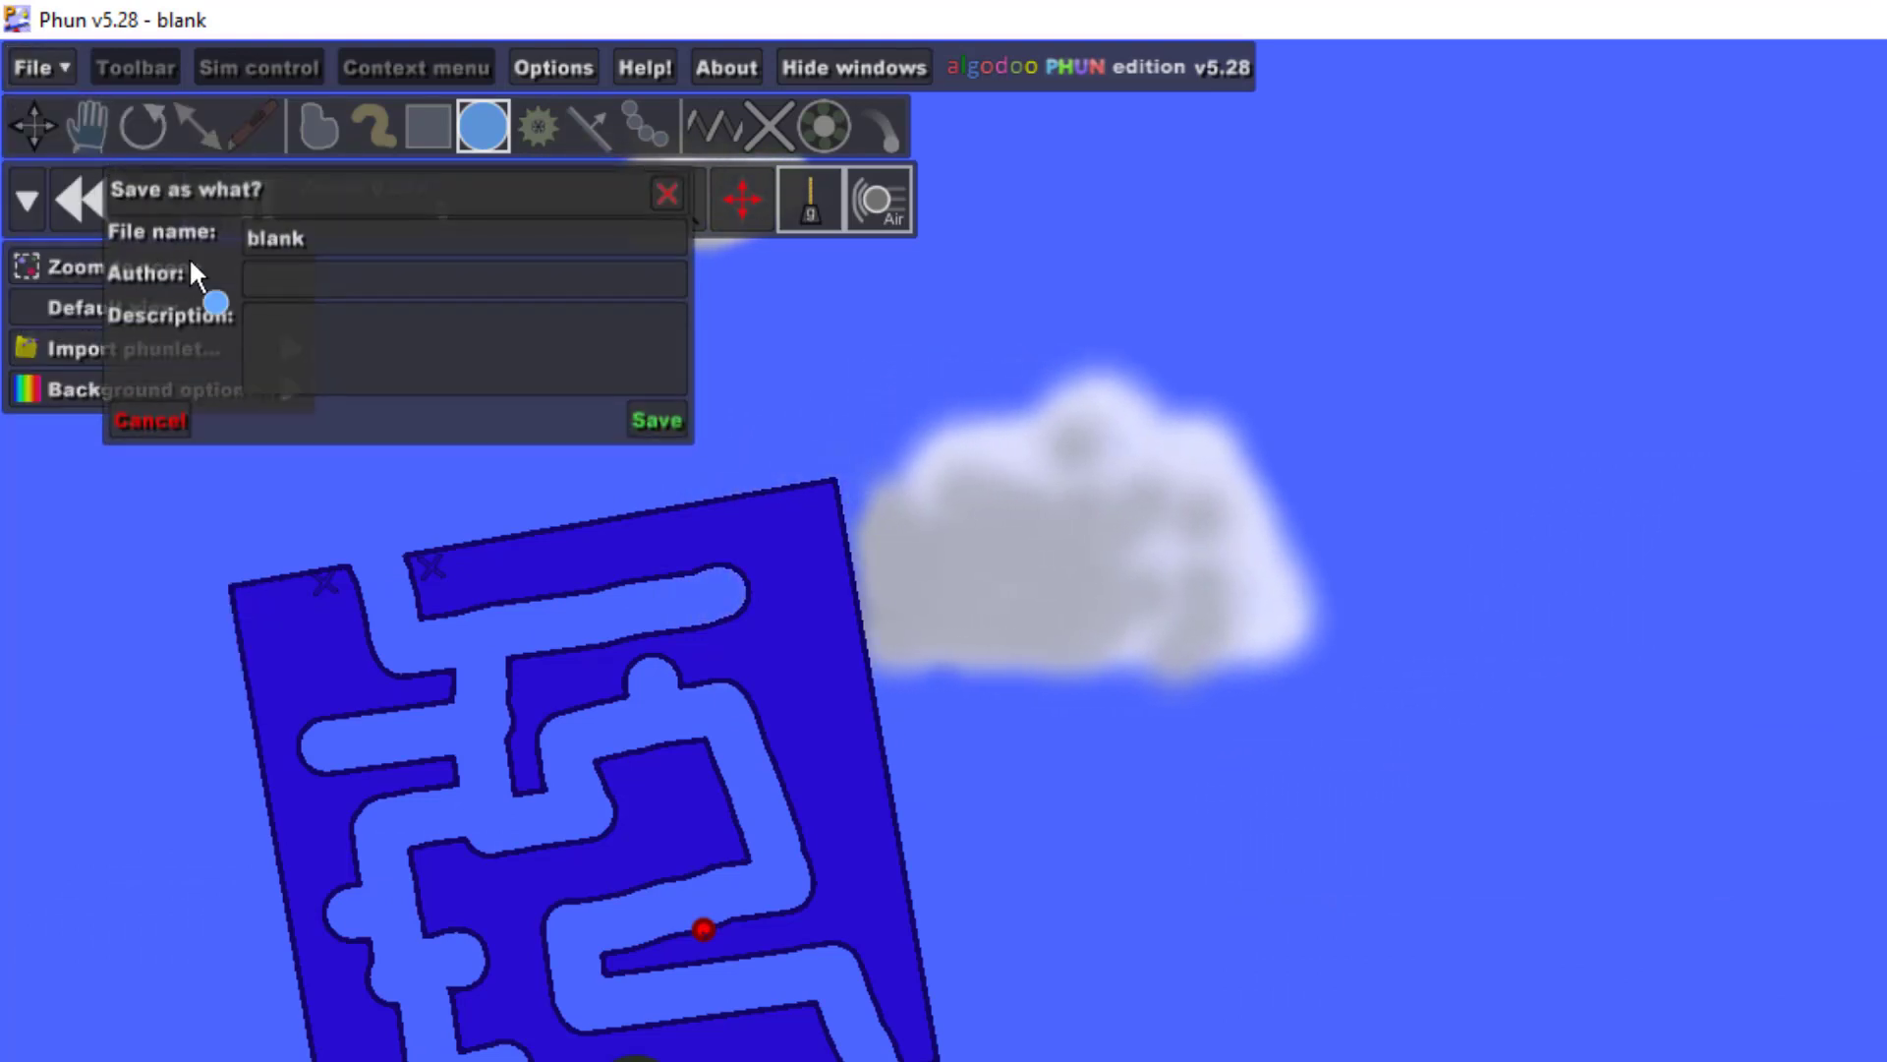
key(BackSpace)
key(BackSpace)
key(BackSpace)
key(BackSpace)
key(BackSpace)
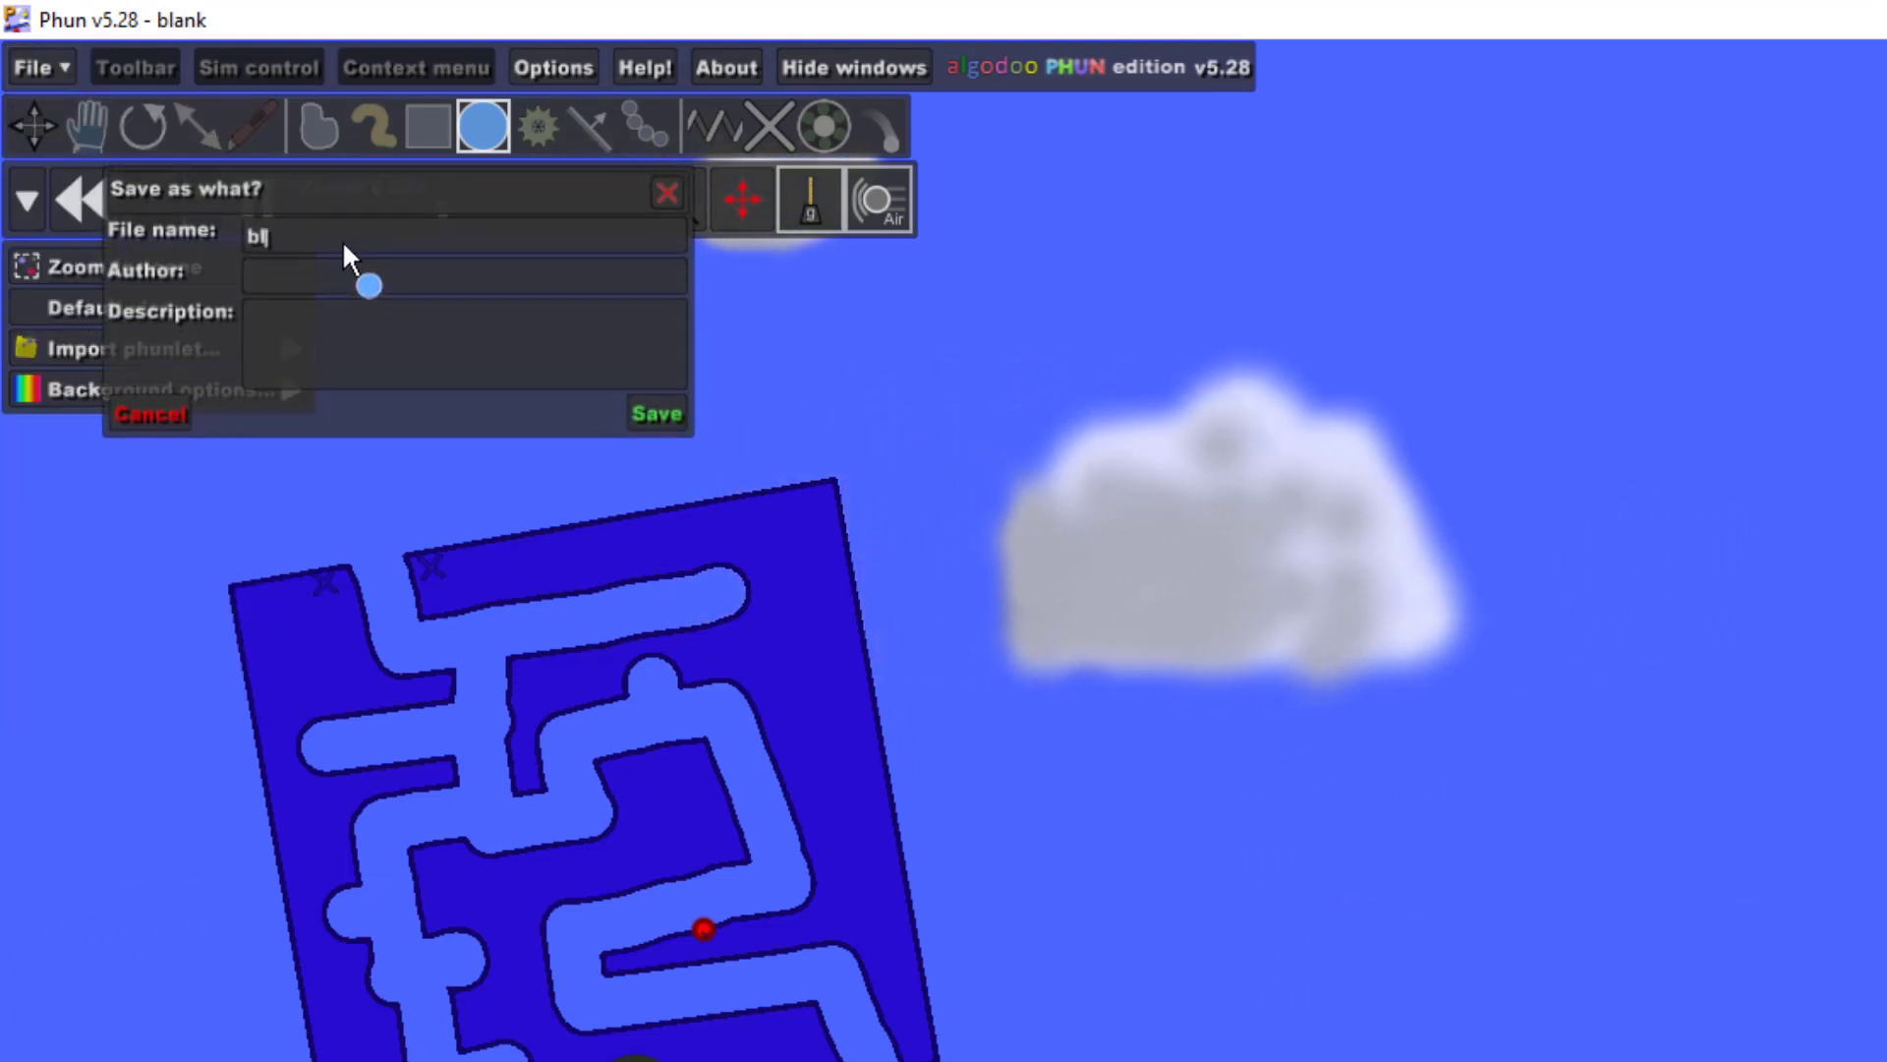
text(tilt mdh)
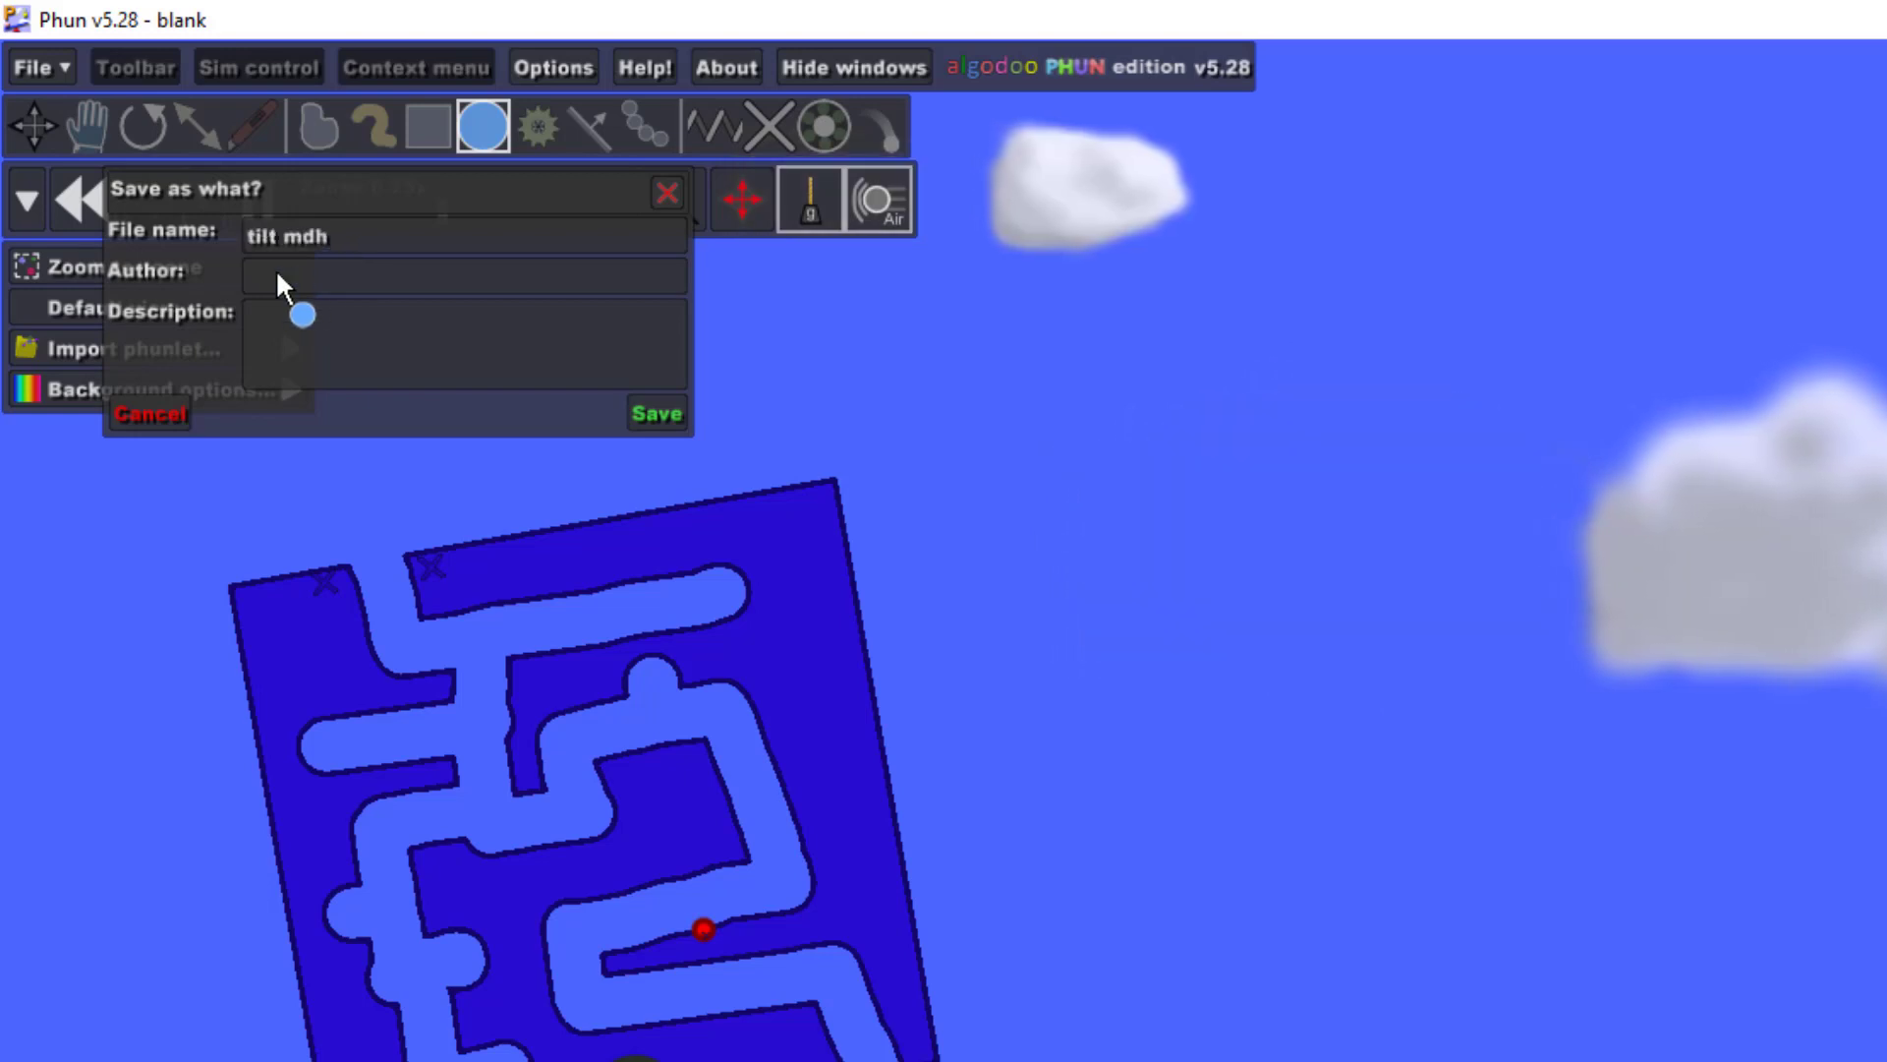
click(658, 414)
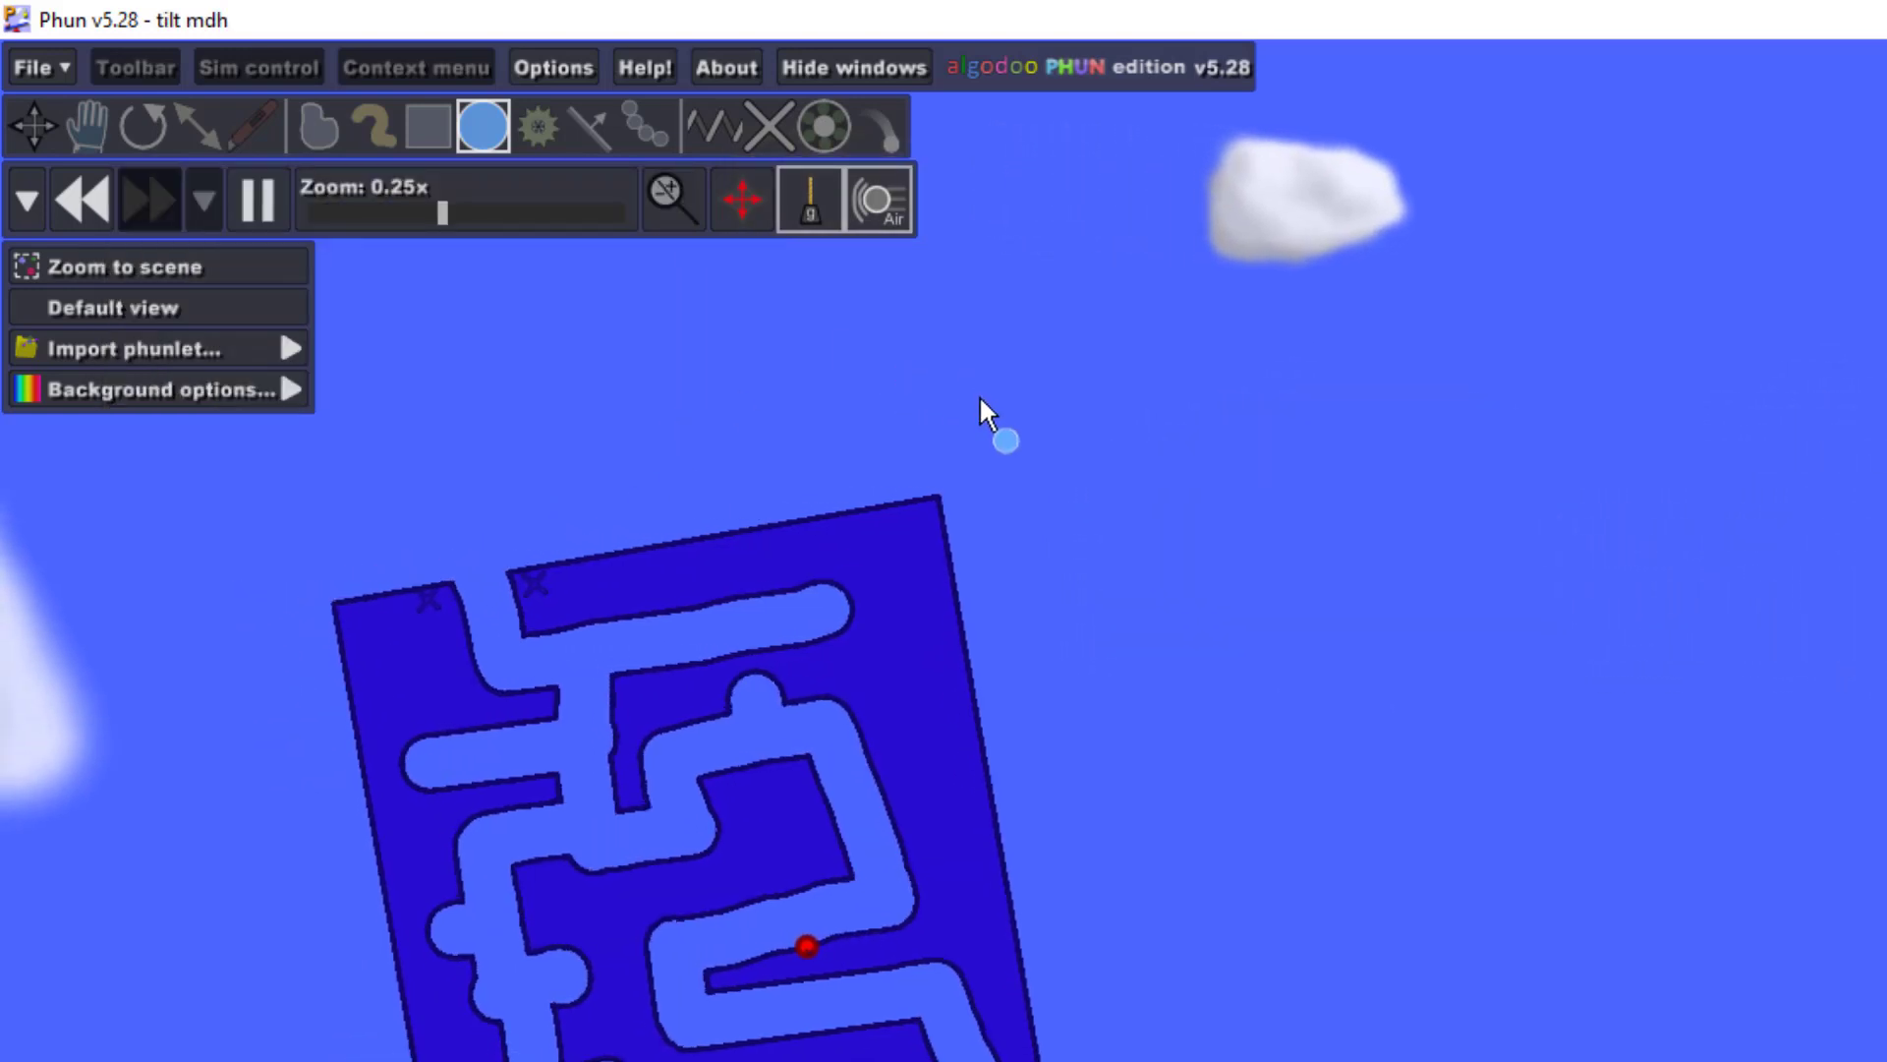
Step: Move the ground plane down by about 5 m to widen the gap beneath the maze
scroll(979, 394, down, 2)
mouse_move(1302, 549)
mouse_down()
mouse_move(1380, 536)
mouse_move(1337, 521)
mouse_up()
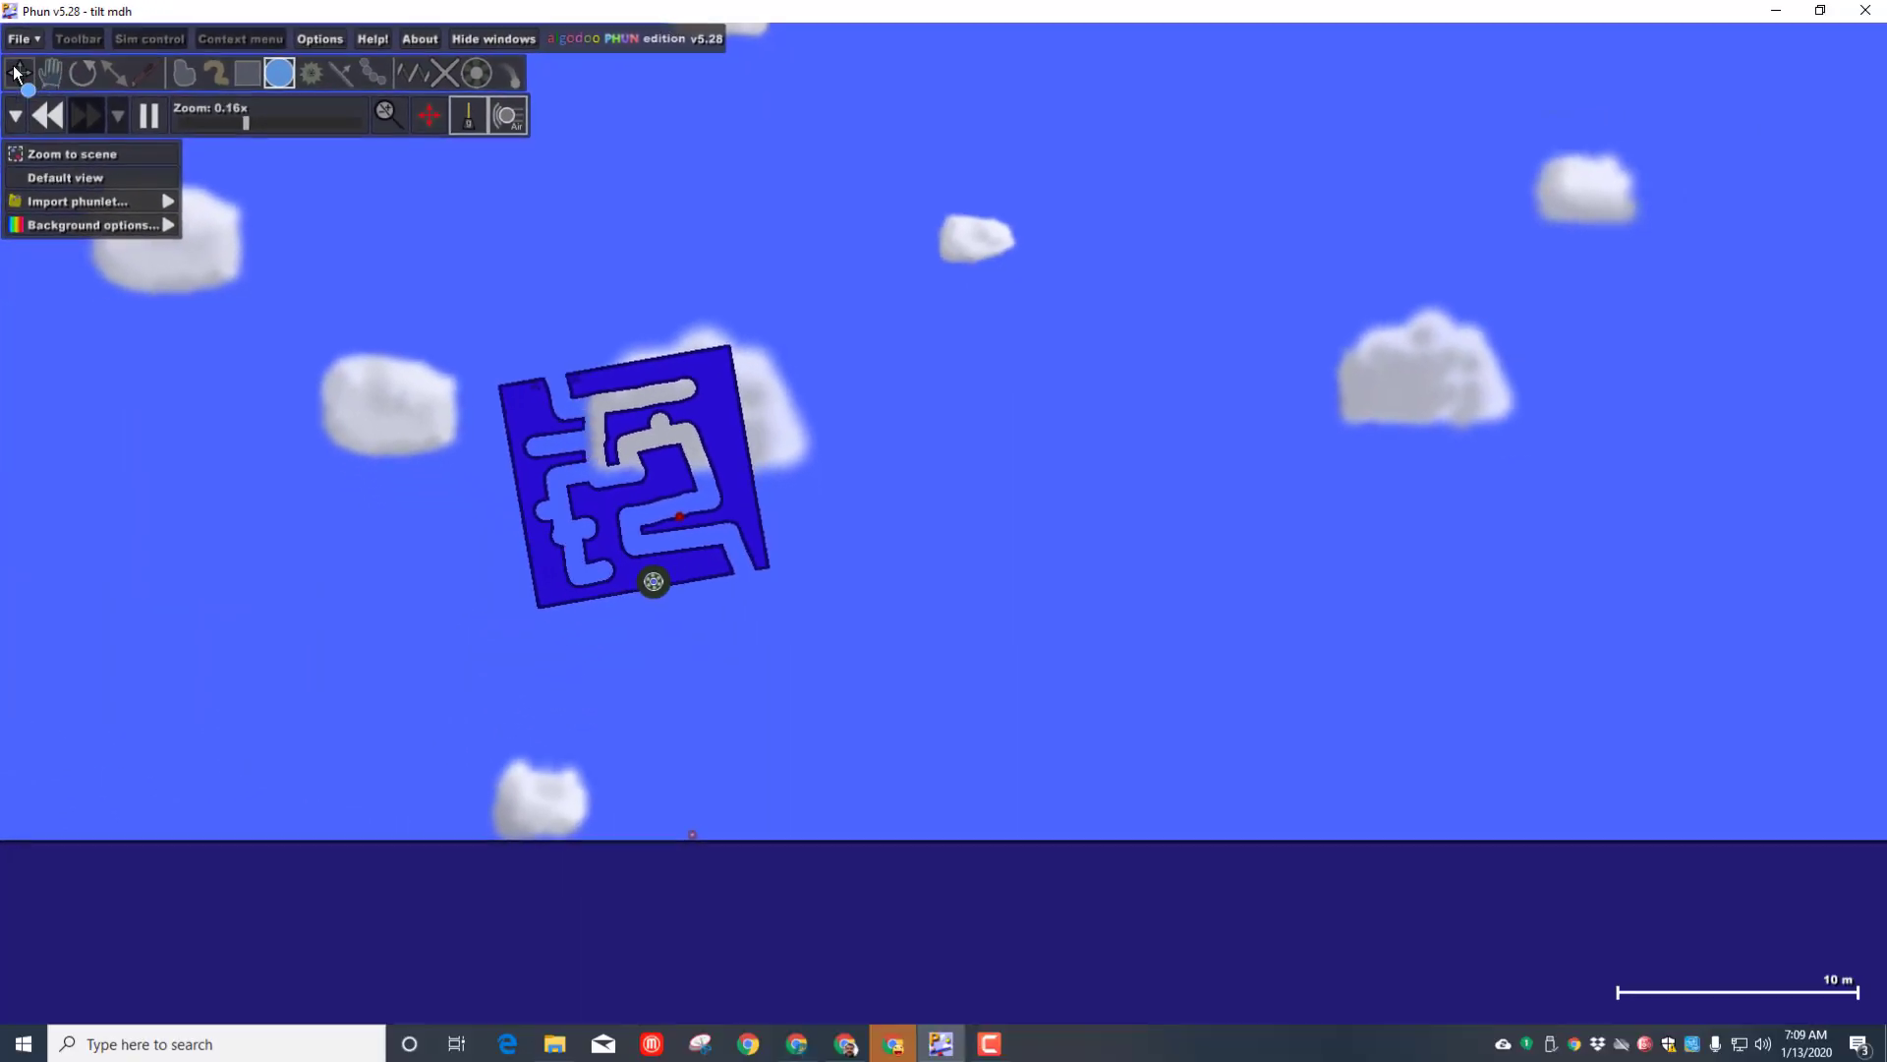
click(17, 71)
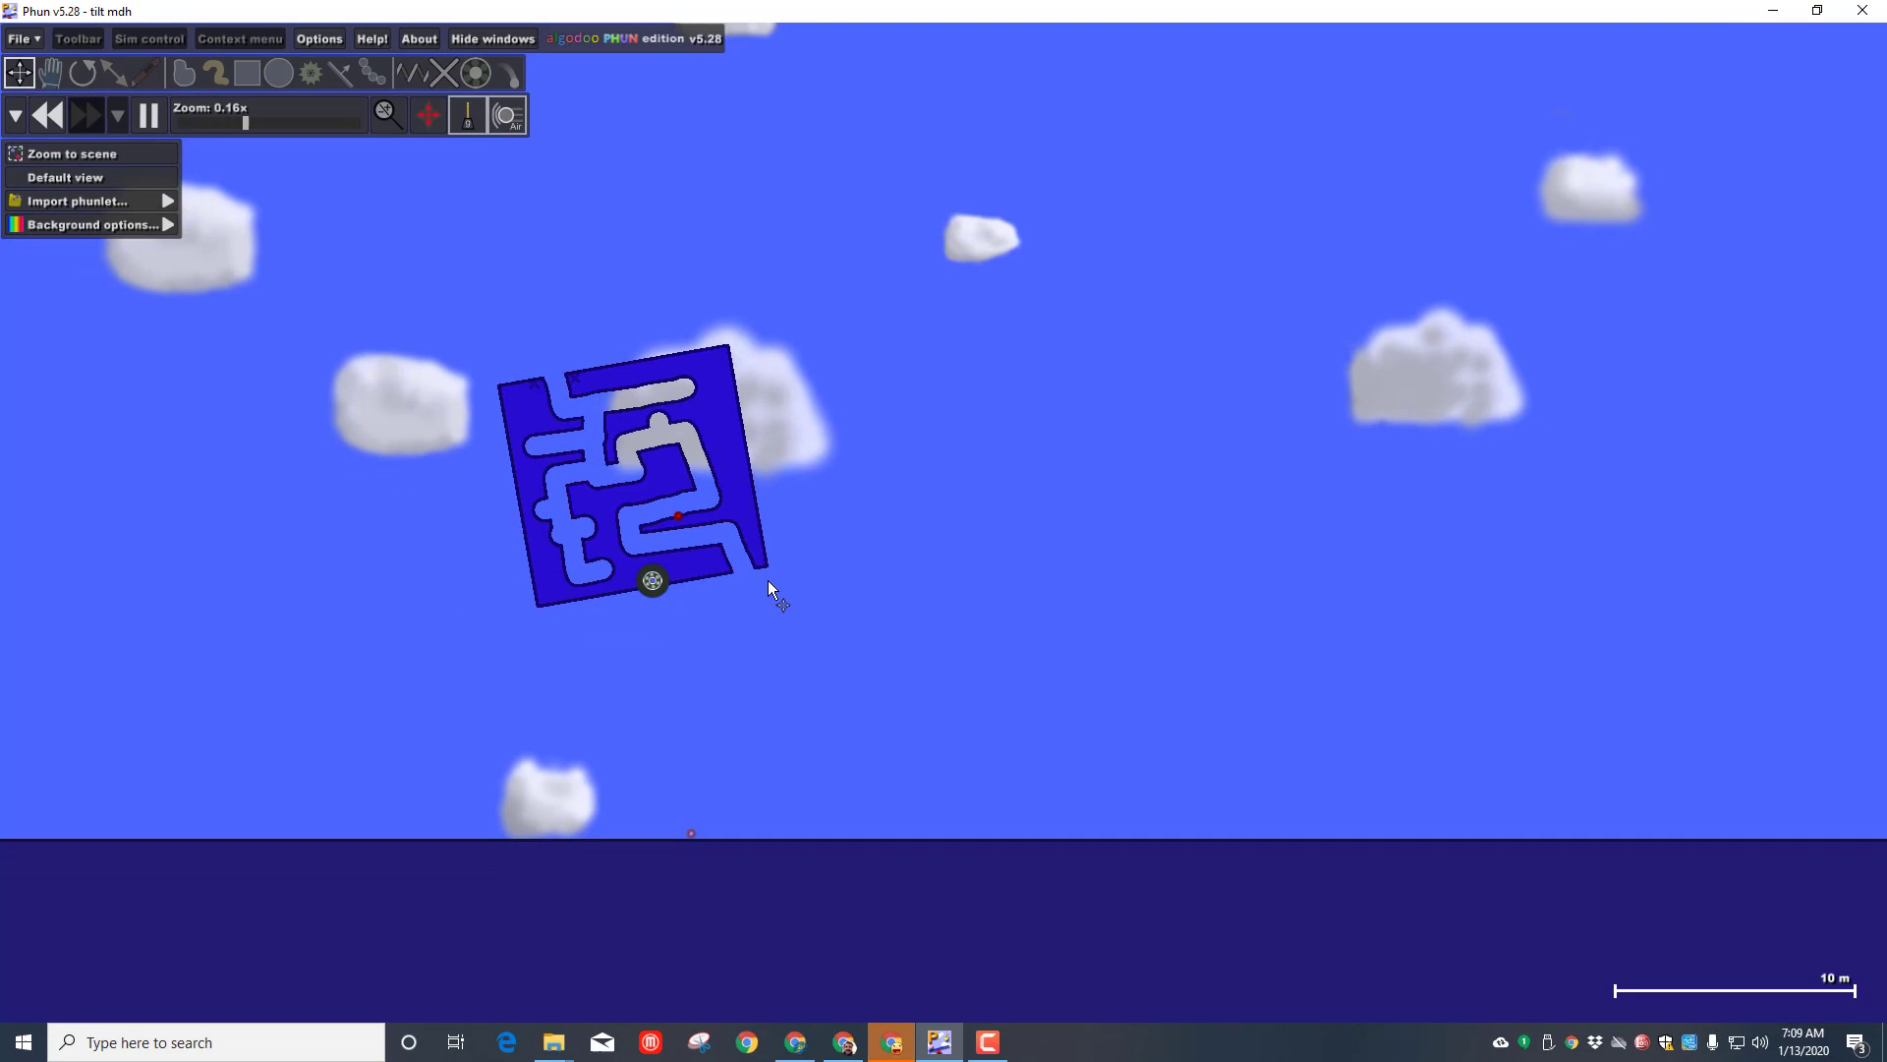
click(470, 924)
drag(564, 894, 577, 1007)
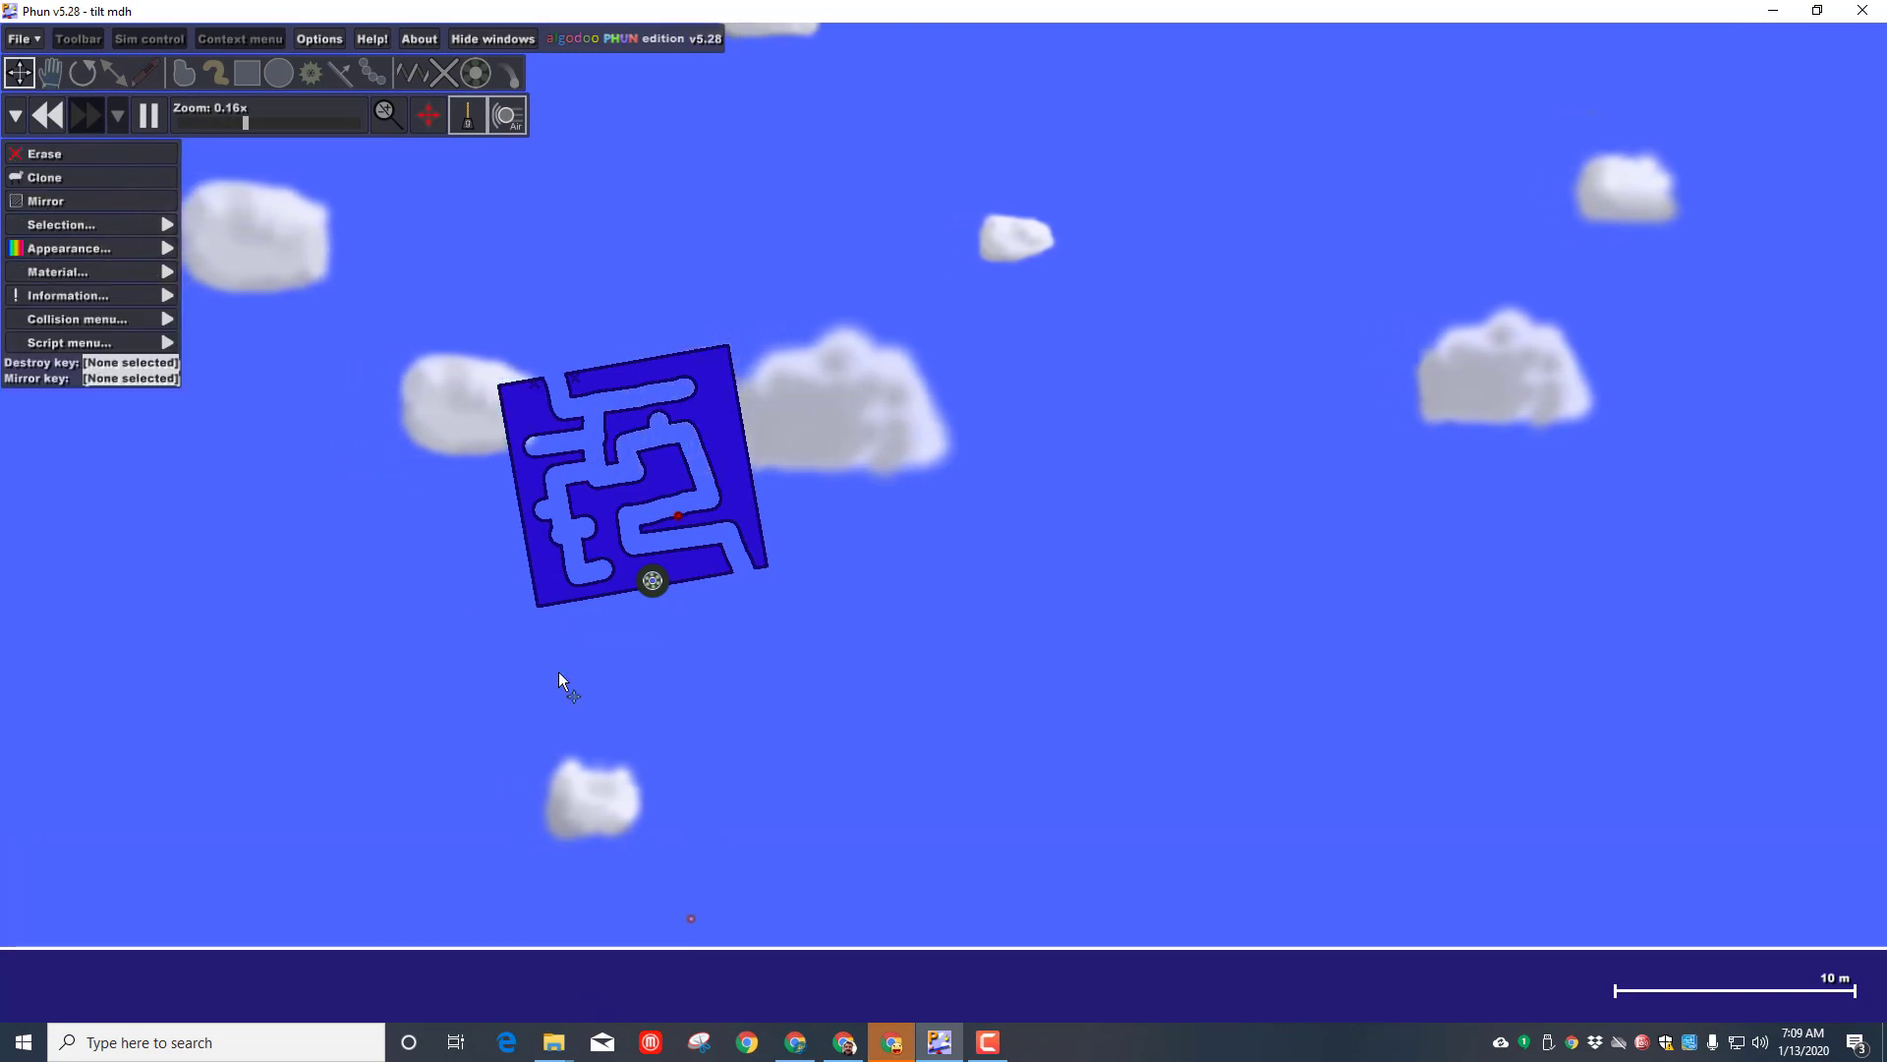